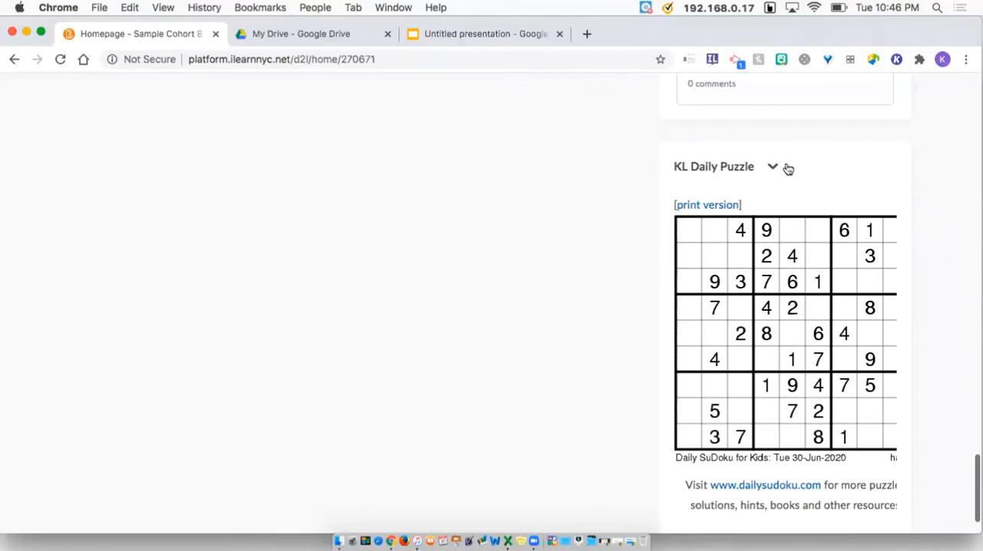
Scroll through the course homepage to review its announcements and widgets
{"action": "scroll", "coordinate": [799, 176], "scroll_direction": "up", "scroll_amount": 3}
{"action": "scroll", "coordinate": [799, 176], "scroll_direction": "up", "scroll_amount": 10}
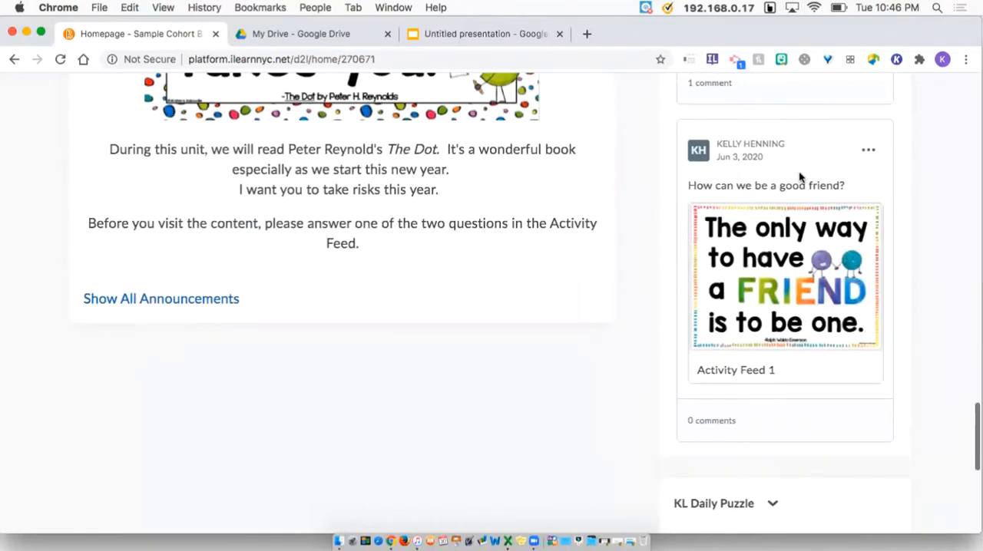
{"action": "scroll", "coordinate": [774, 87], "scroll_direction": "up", "scroll_amount": 15}
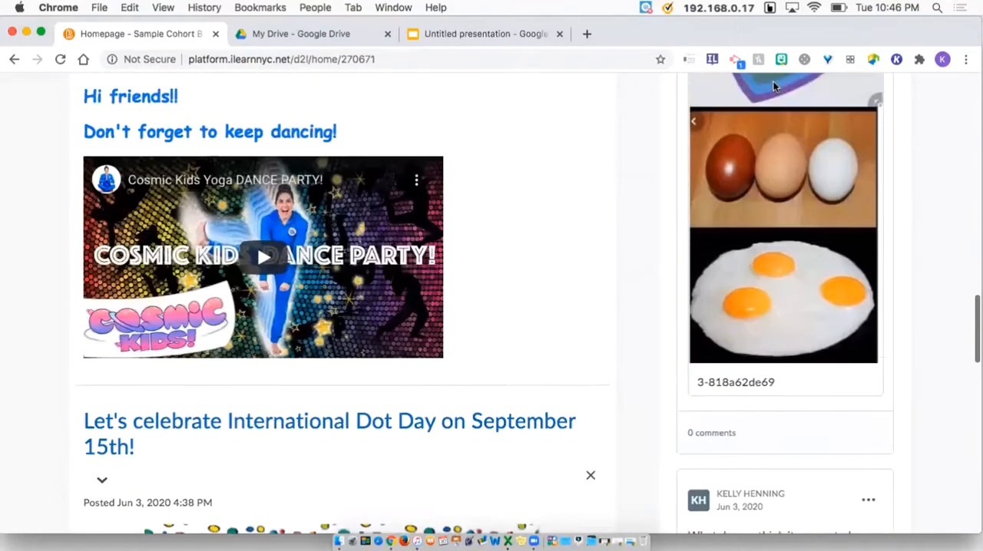
{"action": "scroll", "coordinate": [774, 87], "scroll_direction": "up", "scroll_amount": 5}
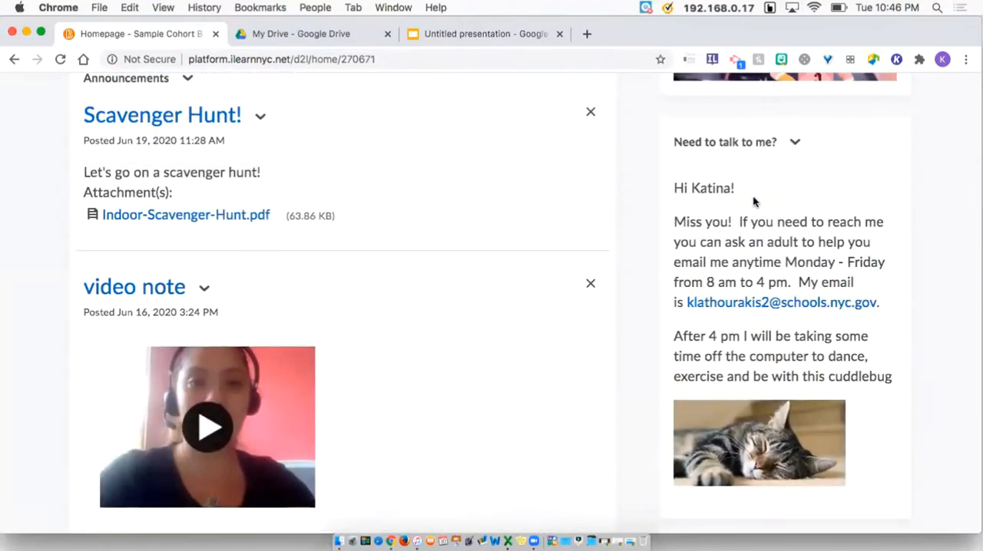
{"action": "scroll", "coordinate": [753, 199], "scroll_direction": "up", "scroll_amount": 5}
{"action": "scroll", "coordinate": [753, 201], "scroll_direction": "up", "scroll_amount": 1}
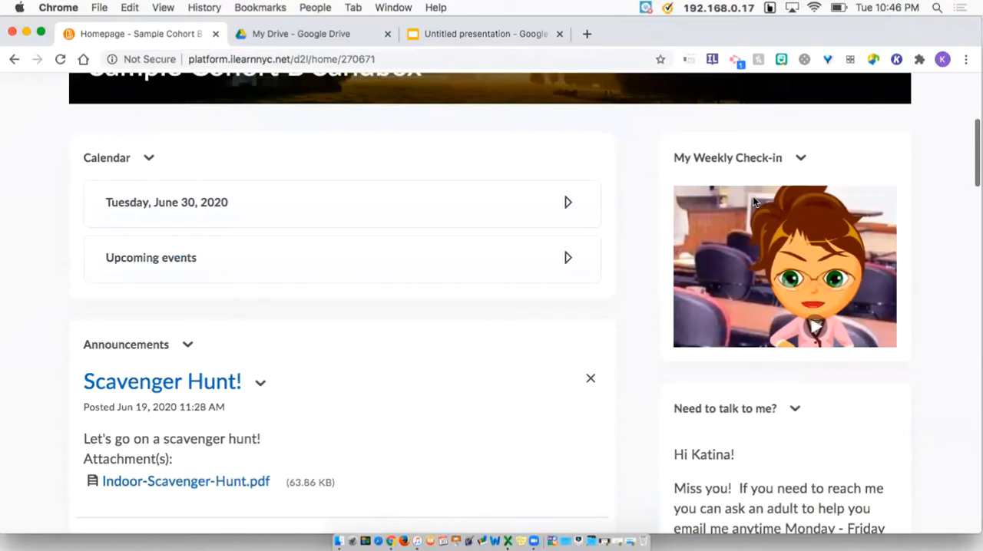
{"action": "scroll", "coordinate": [834, 246], "scroll_direction": "up", "scroll_amount": 5}
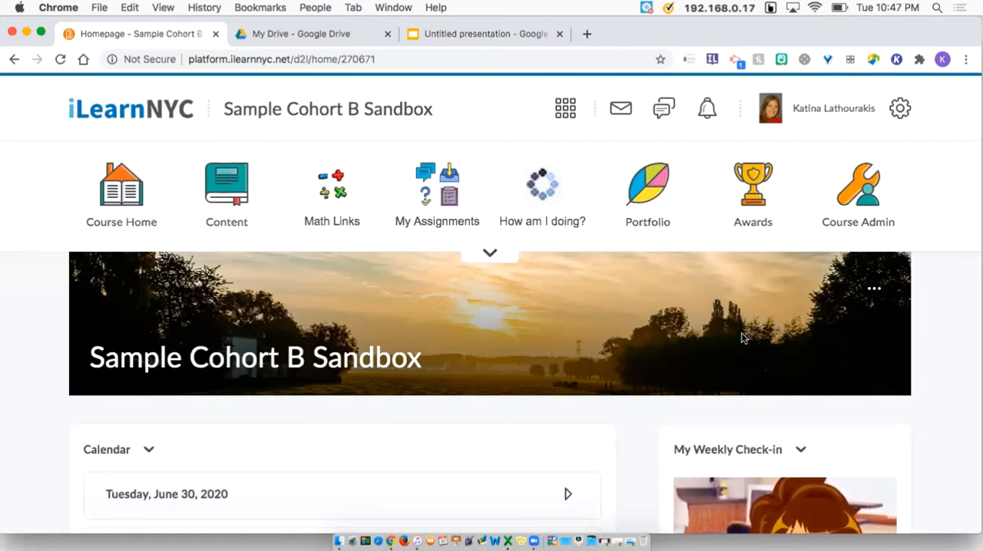
{"action": "scroll", "coordinate": [742, 338], "scroll_direction": "down", "scroll_amount": 15}
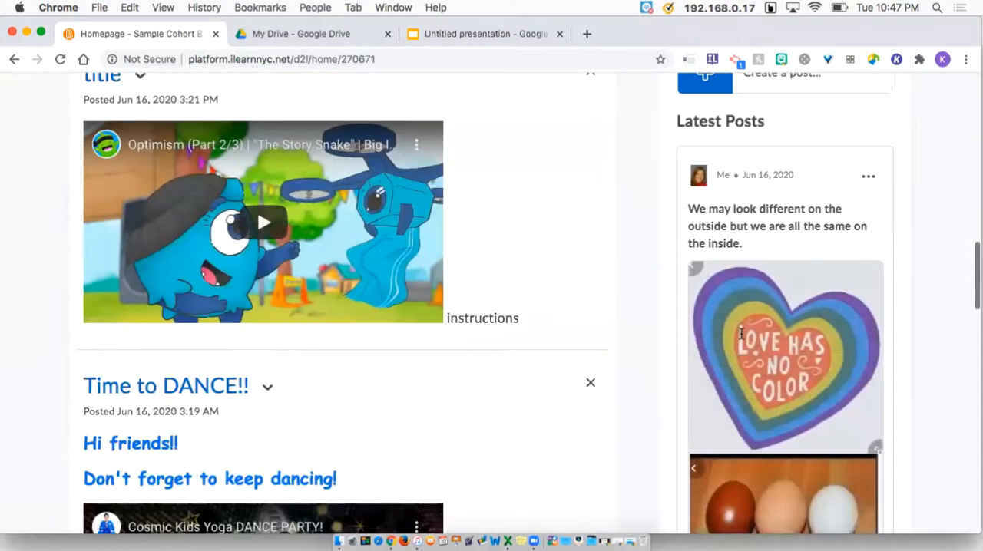
{"action": "scroll", "coordinate": [742, 338], "scroll_direction": "down", "scroll_amount": 20}
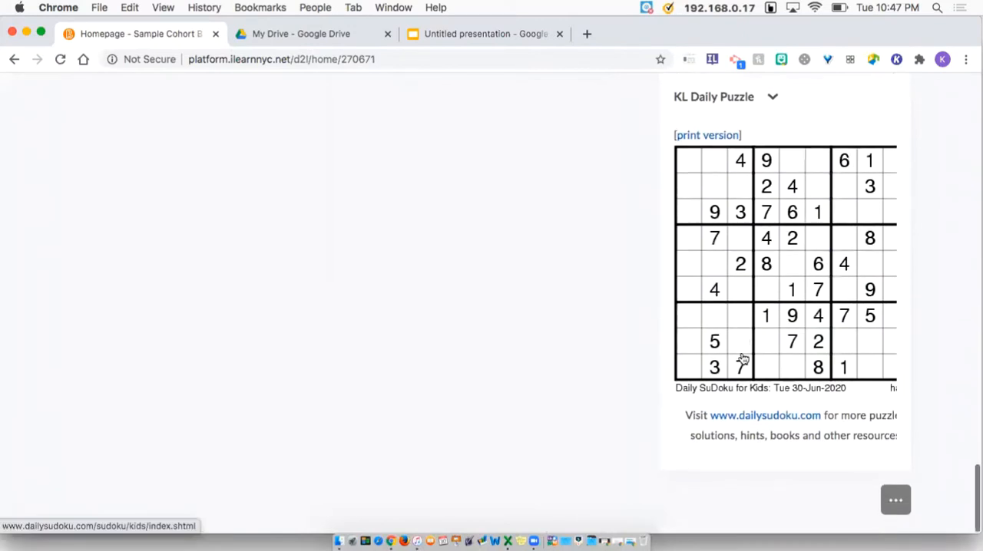
Turn on the Display Homepage Banner option from the homepage actions
{"action": "left_click", "coordinate": [900, 514]}
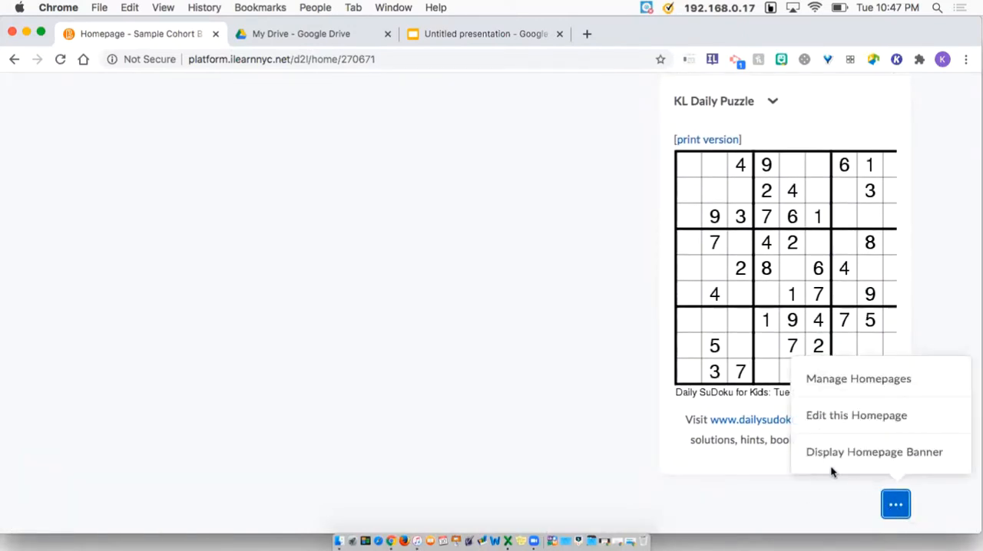
{"action": "left_click", "coordinate": [891, 460]}
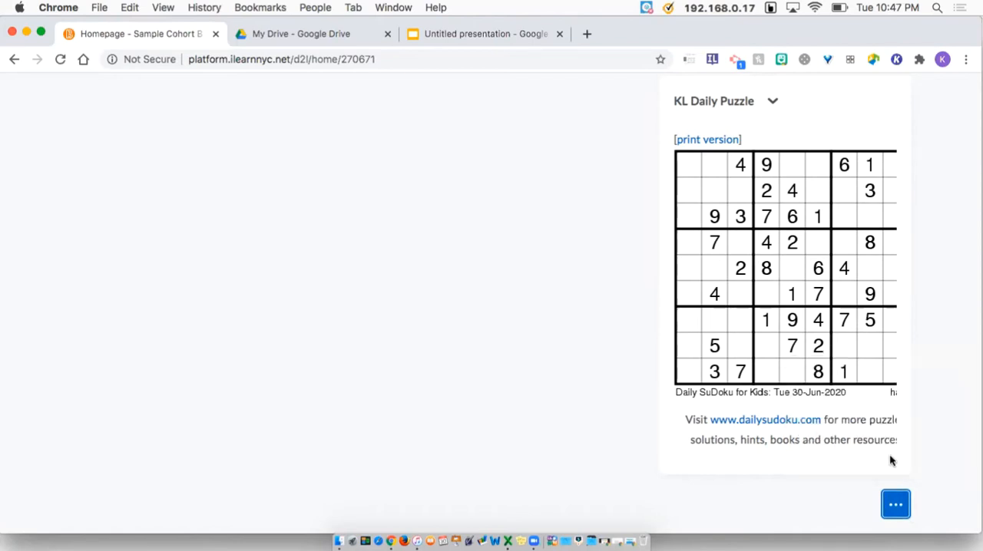
{"action": "scroll", "coordinate": [465, 383], "scroll_direction": "up", "scroll_amount": 5}
{"action": "scroll", "coordinate": [464, 382], "scroll_direction": "up", "scroll_amount": 20}
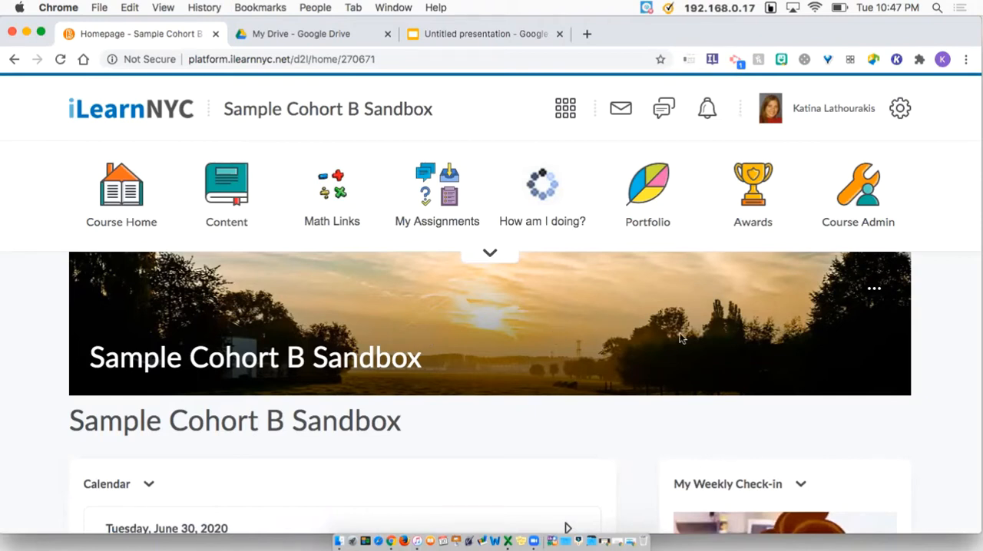
Open the banner's Change Image gallery and search it for rainbow
{"action": "left_click", "coordinate": [876, 288]}
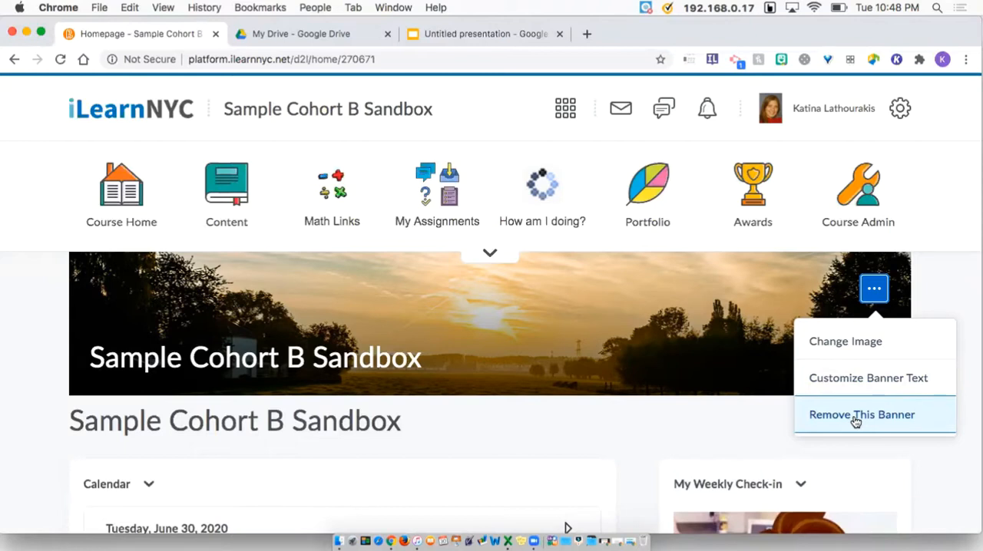
{"action": "left_click", "coordinate": [852, 342]}
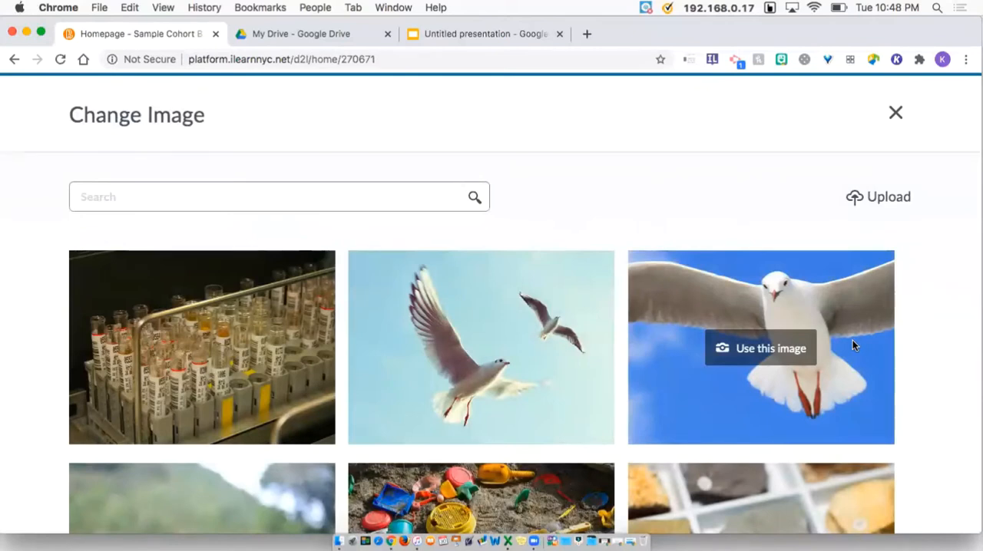
{"action": "scroll", "coordinate": [852, 340], "scroll_direction": "down", "scroll_amount": 10}
{"action": "scroll", "coordinate": [852, 340], "scroll_direction": "down", "scroll_amount": 5}
{"action": "scroll", "coordinate": [848, 360], "scroll_direction": "up", "scroll_amount": 15}
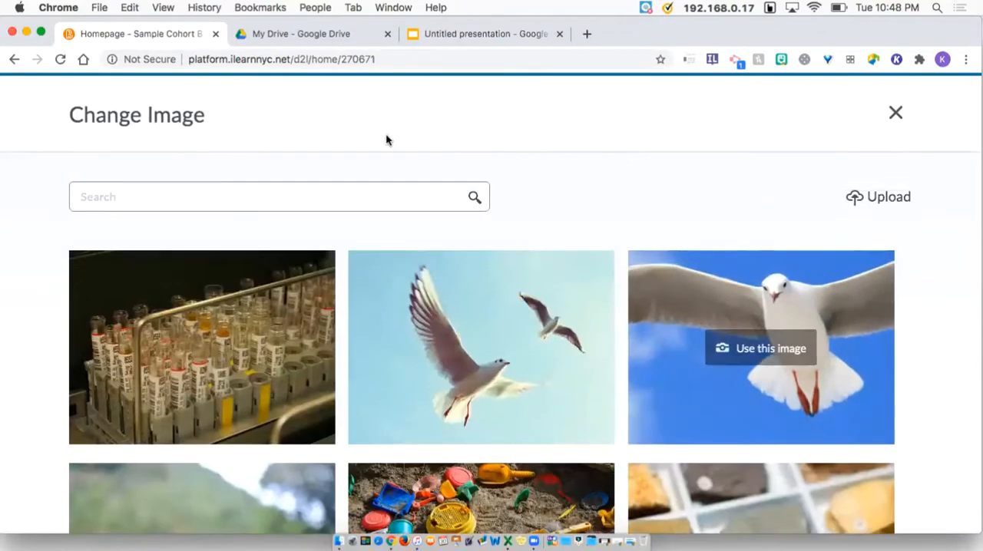
{"action": "left_click", "coordinate": [254, 197]}
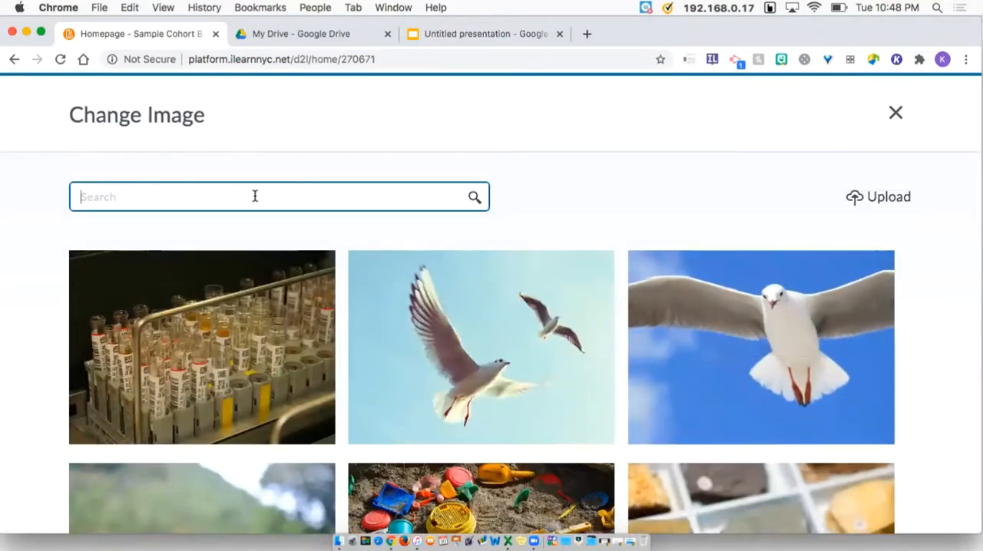
{"action": "type", "text": "rainbow"}
{"action": "key", "text": "Return"}
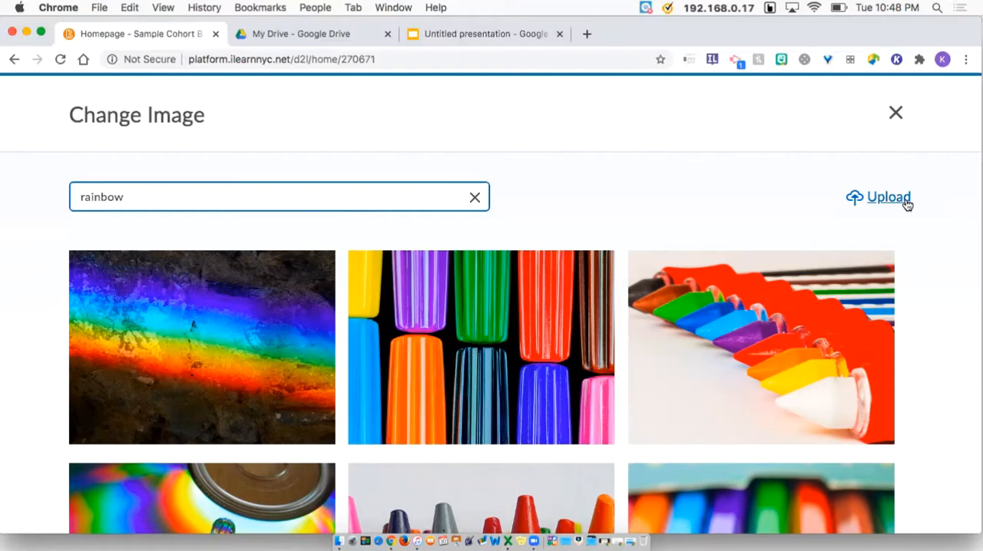
Use the pink and purple wavy-streak image from the results as the banner image
{"action": "scroll", "coordinate": [380, 366], "scroll_direction": "down", "scroll_amount": 4}
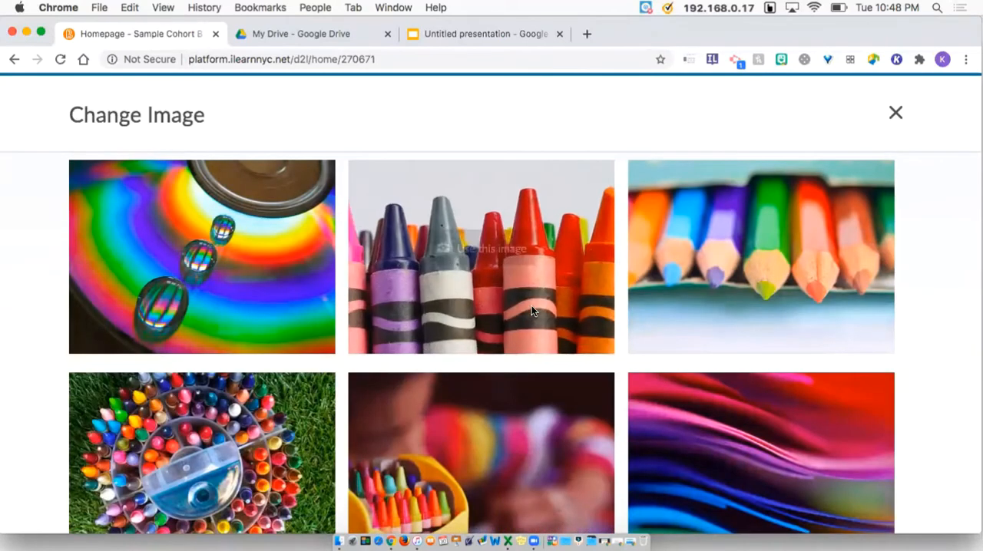
{"action": "scroll", "coordinate": [532, 305], "scroll_direction": "down", "scroll_amount": 2}
{"action": "mouse_move", "coordinate": [757, 299]}
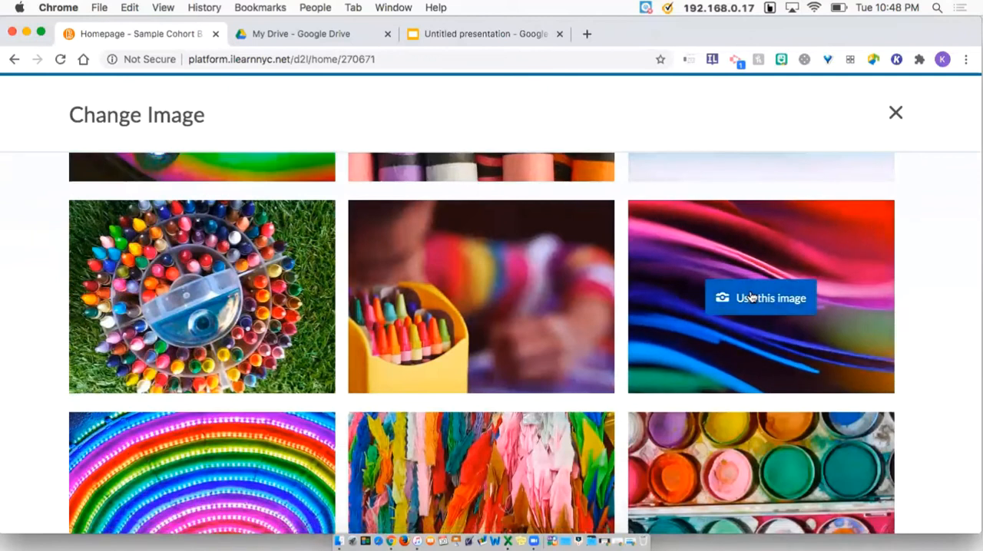
{"action": "left_click", "coordinate": [791, 300]}
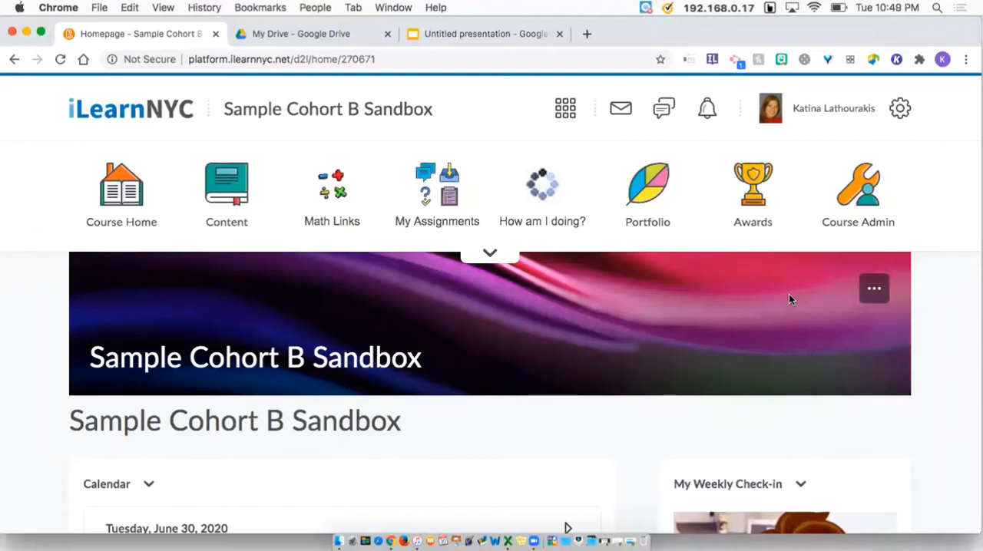
Switch the banner text to custom and start it with 'Hi {firstname}'
{"action": "left_click", "coordinate": [875, 290]}
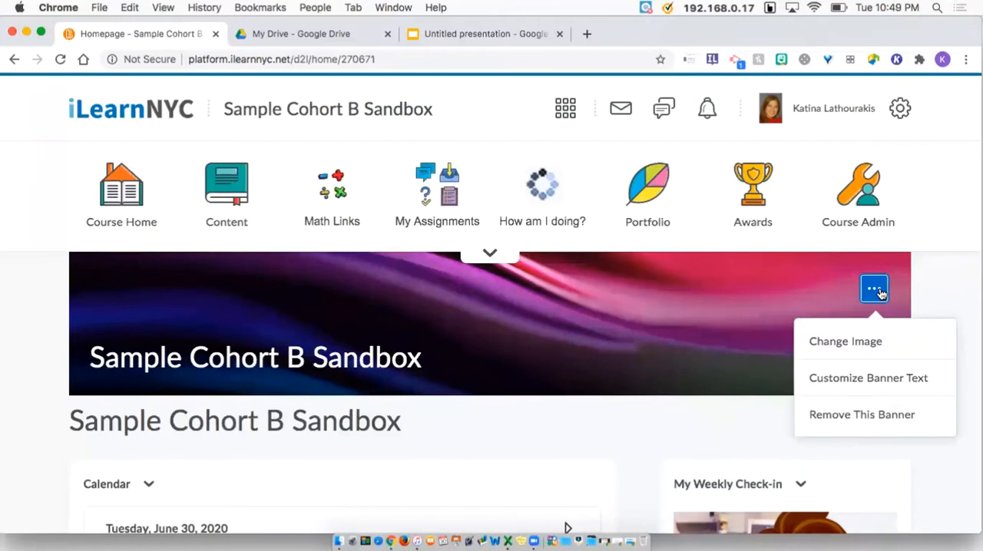
{"action": "left_click", "coordinate": [881, 391]}
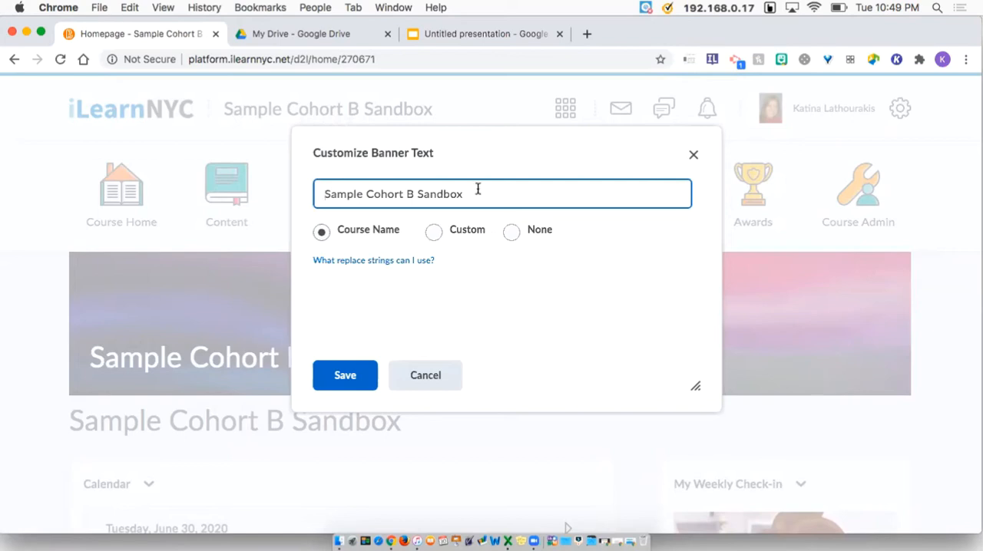
{"action": "left_click_drag", "start_coordinate": [472, 193], "coordinate": [322, 191]}
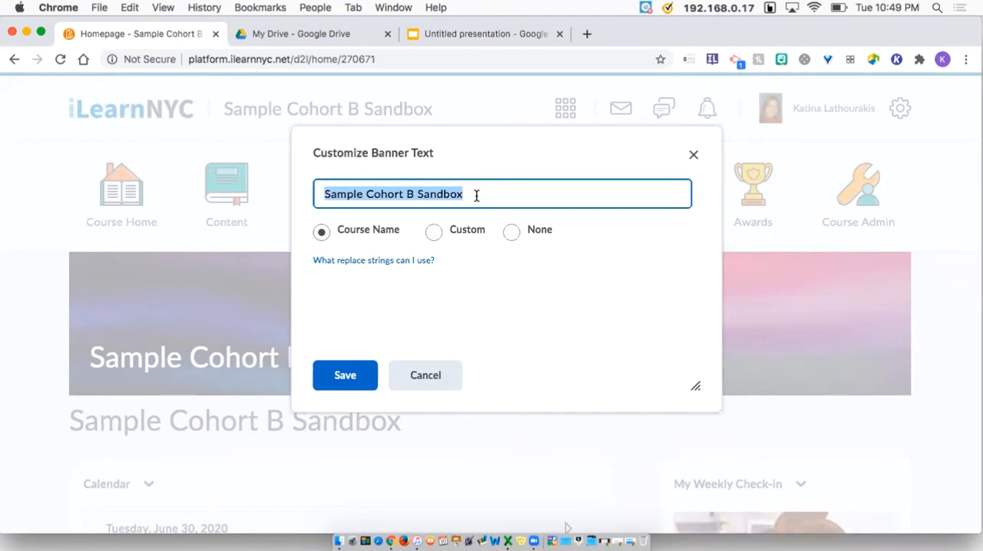
{"action": "key", "text": "BackSpace"}
{"action": "type", "text": "Hi"}
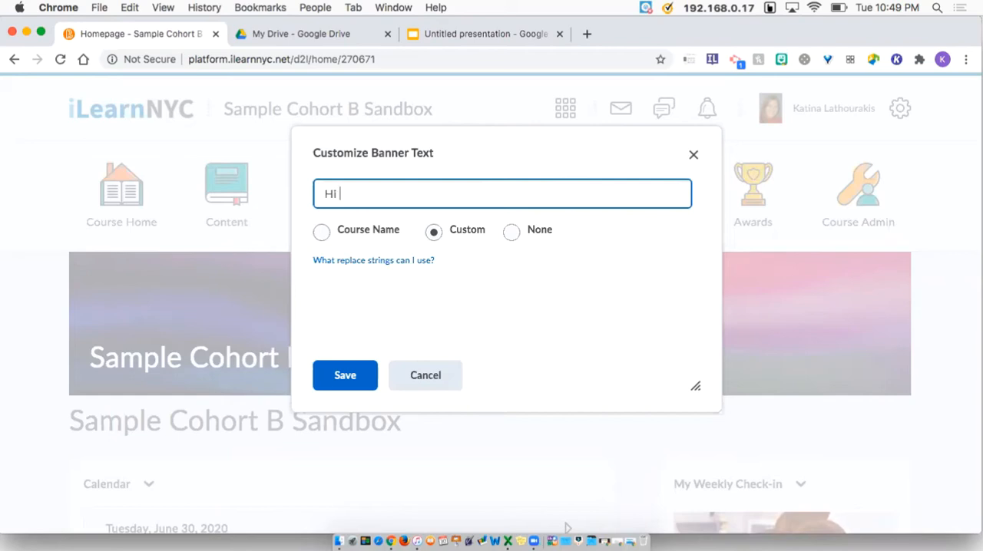
{"action": "type", "text": " {"}
{"action": "type", "text": "firstname"}
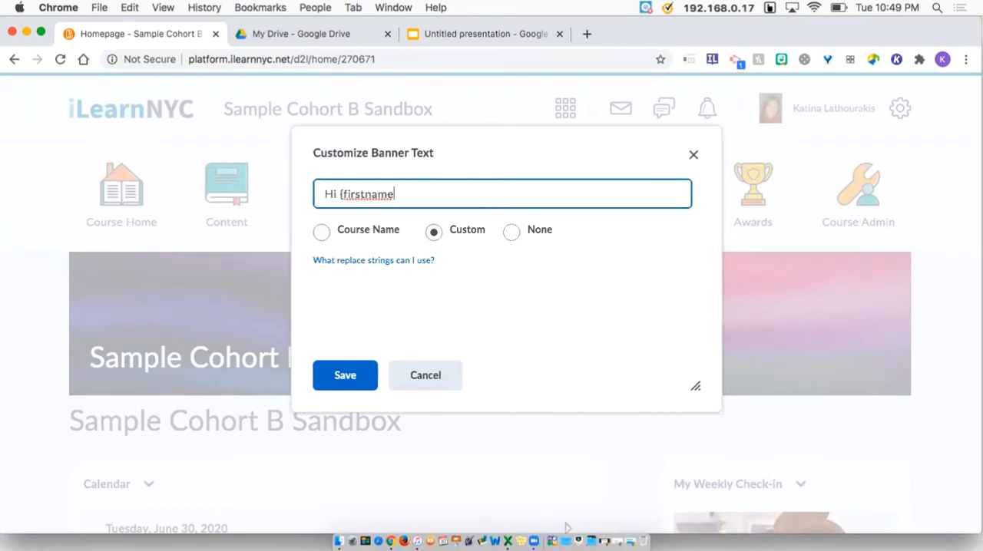
{"action": "type", "text": "}"}
Complete the custom banner text as 'Hi {firstname} I've missed you!' and save it
{"action": "type", "text": "Welcome to our"}
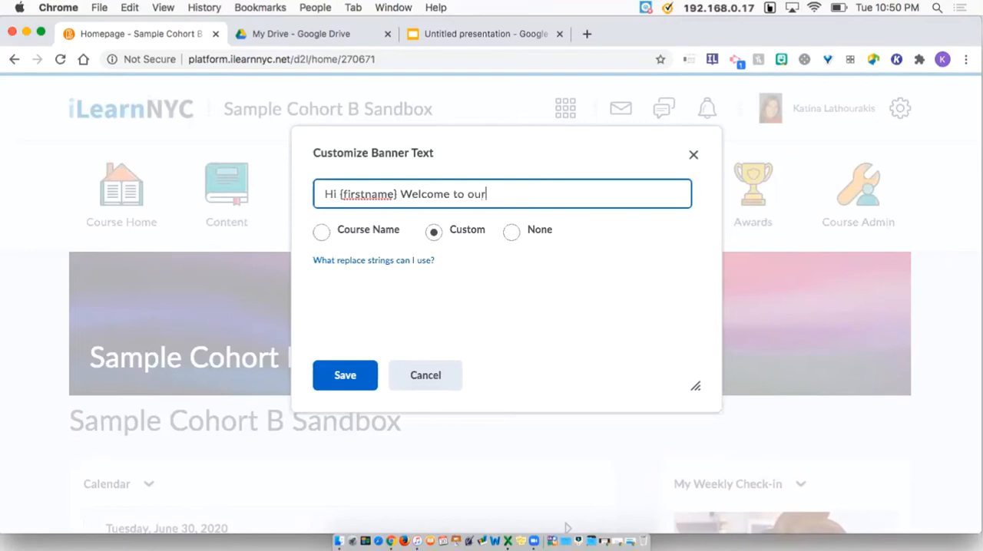
{"action": "type", "text": " Course"}
{"action": "left_click_drag", "start_coordinate": [400, 193], "coordinate": [530, 193]}
{"action": "type", "text": "I've missed you"}
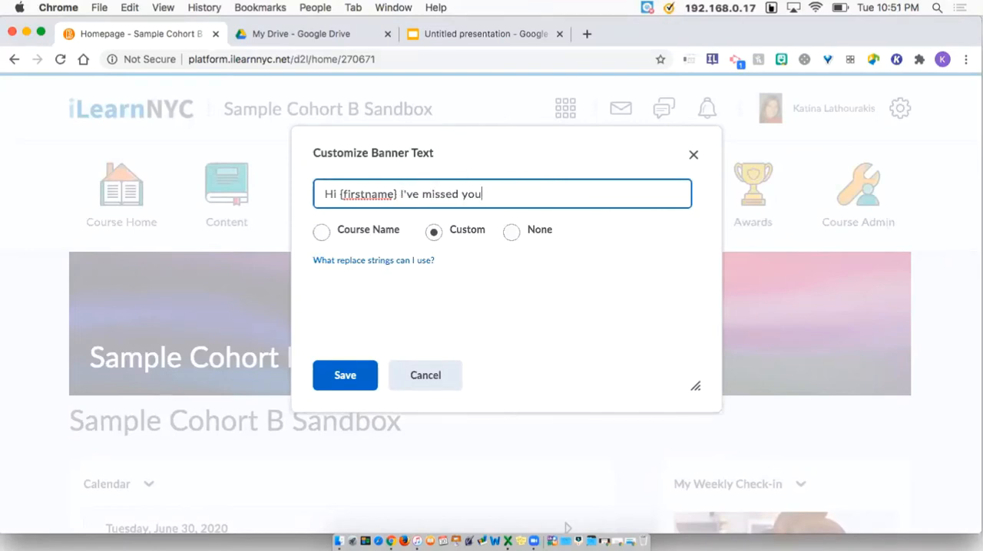
{"action": "type", "text": "!"}
{"action": "left_click", "coordinate": [345, 374]}
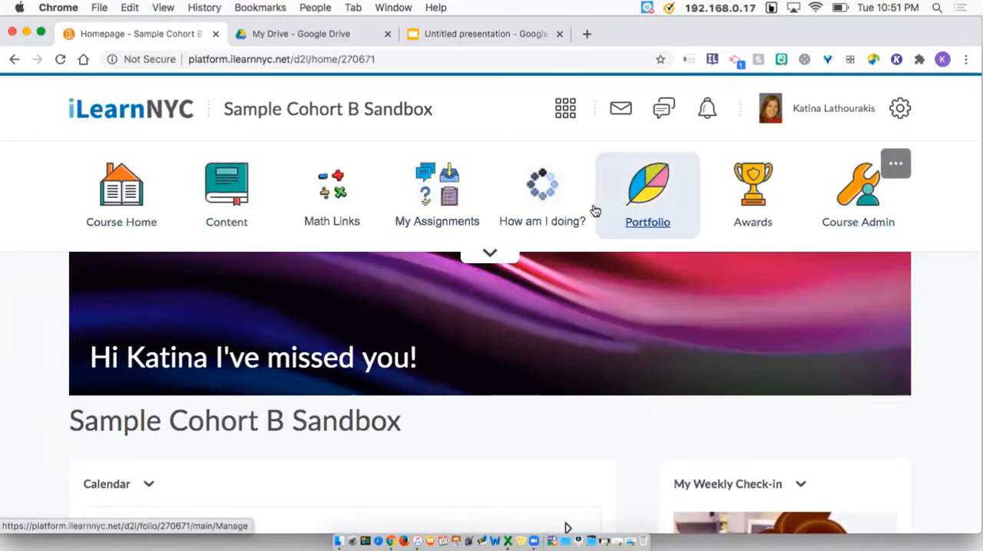
Expand and collapse the navbar's extra links row and preview the My Assignments dropdown
{"action": "left_click", "coordinate": [490, 252]}
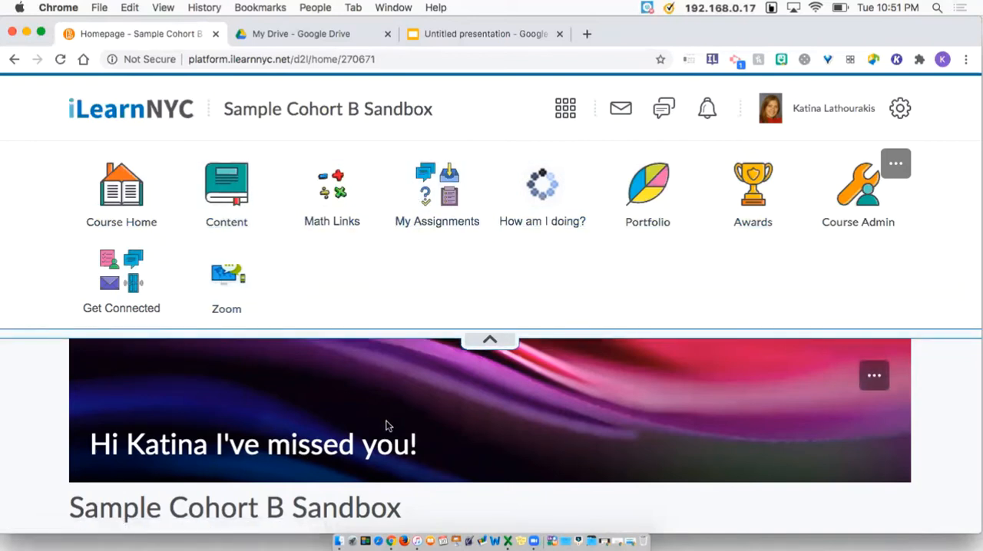
{"action": "left_click", "coordinate": [496, 343]}
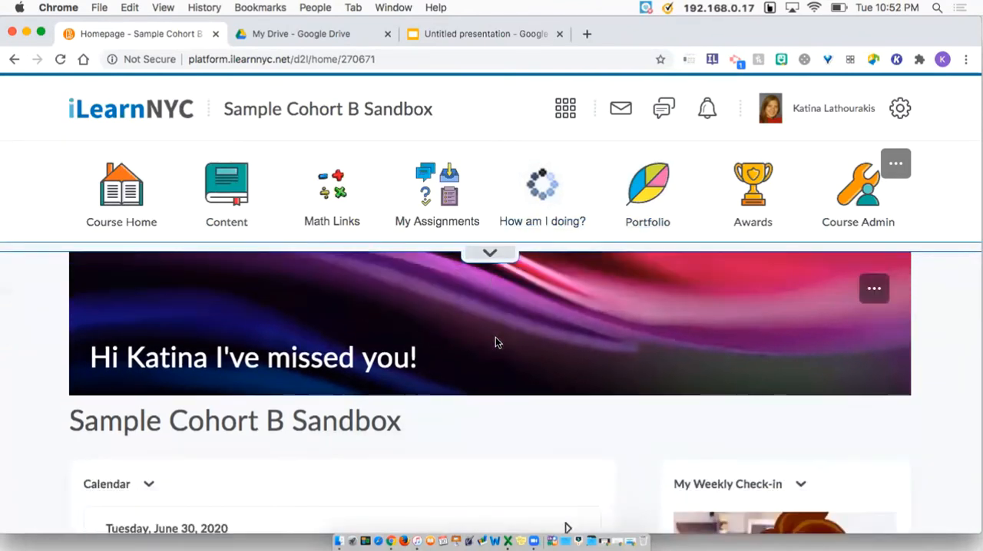
{"action": "left_click", "coordinate": [493, 254]}
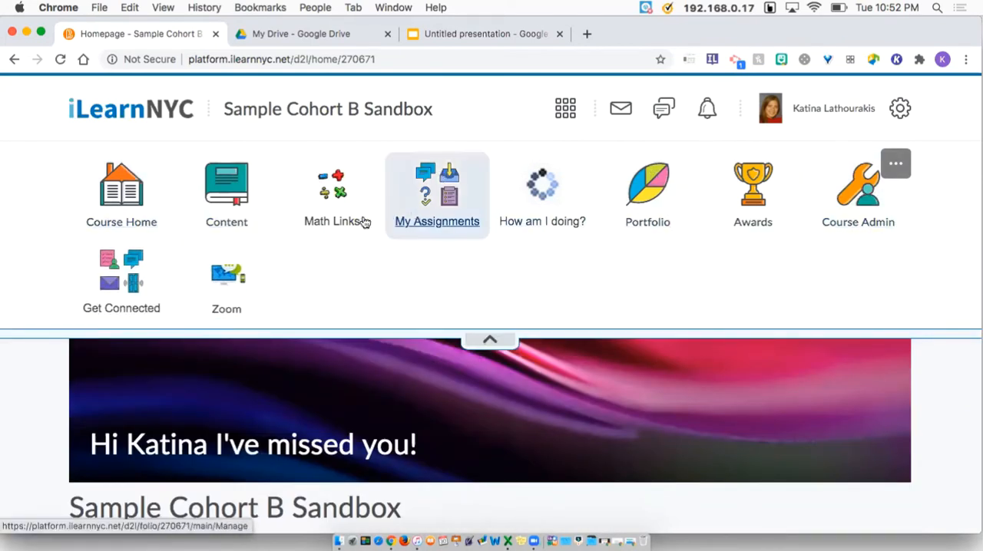
{"action": "left_click", "coordinate": [490, 338]}
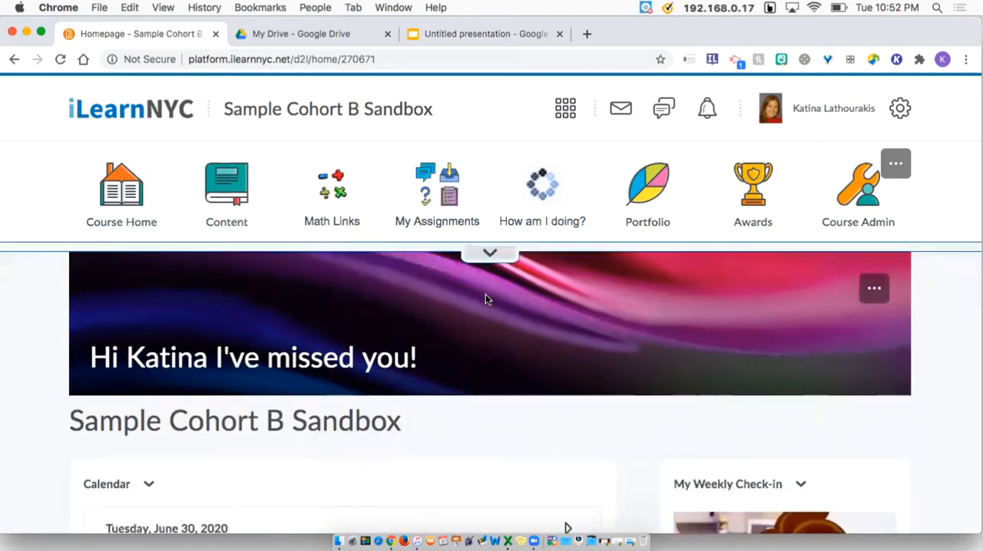
{"action": "left_click", "coordinate": [489, 256]}
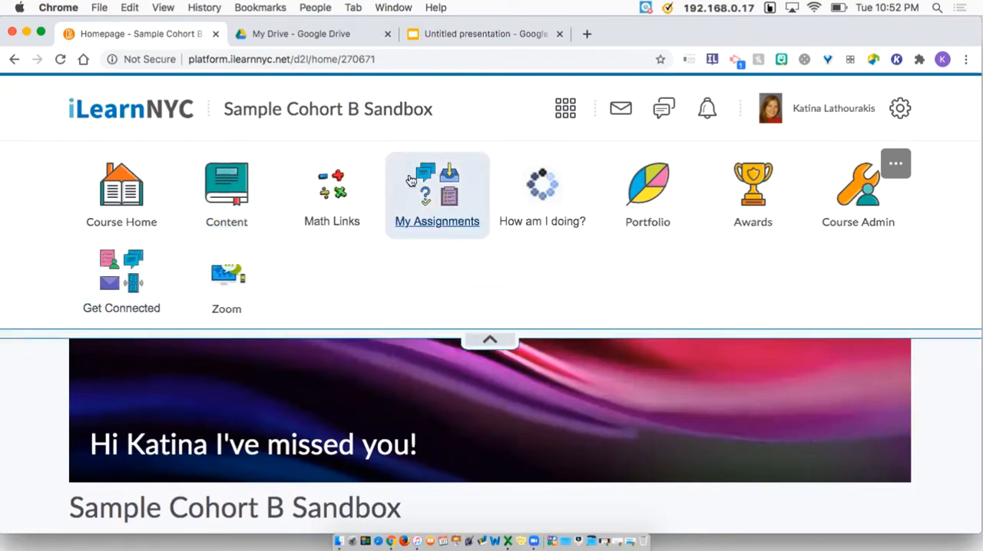
{"action": "left_click", "coordinate": [449, 209]}
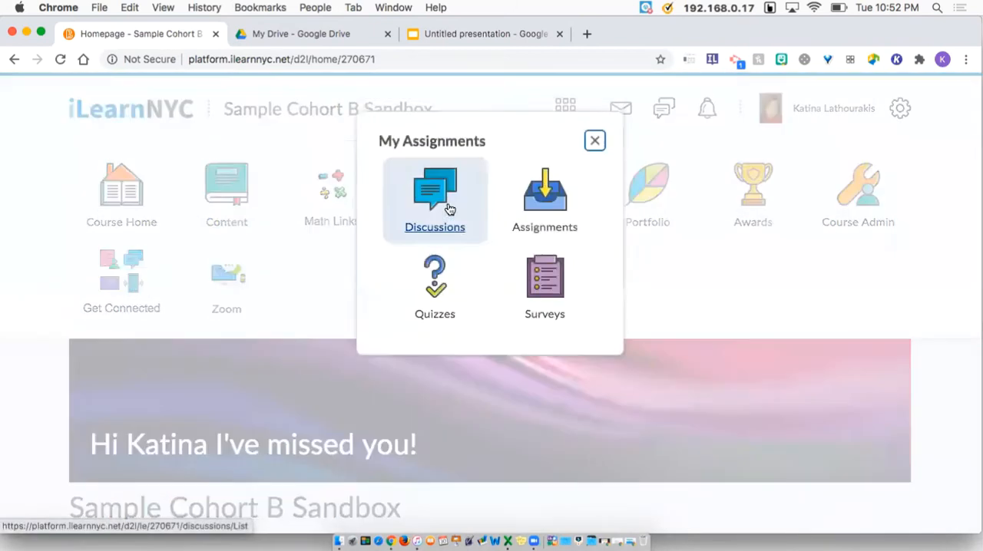
{"action": "left_click", "coordinate": [595, 141]}
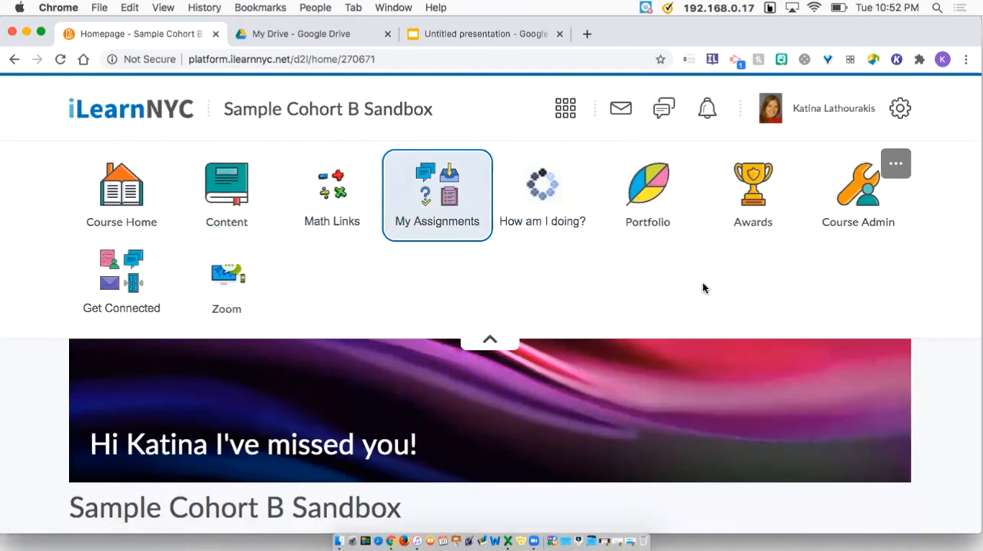
Open the course navbar's actions and start editing this navbar
{"action": "left_click", "coordinate": [896, 167]}
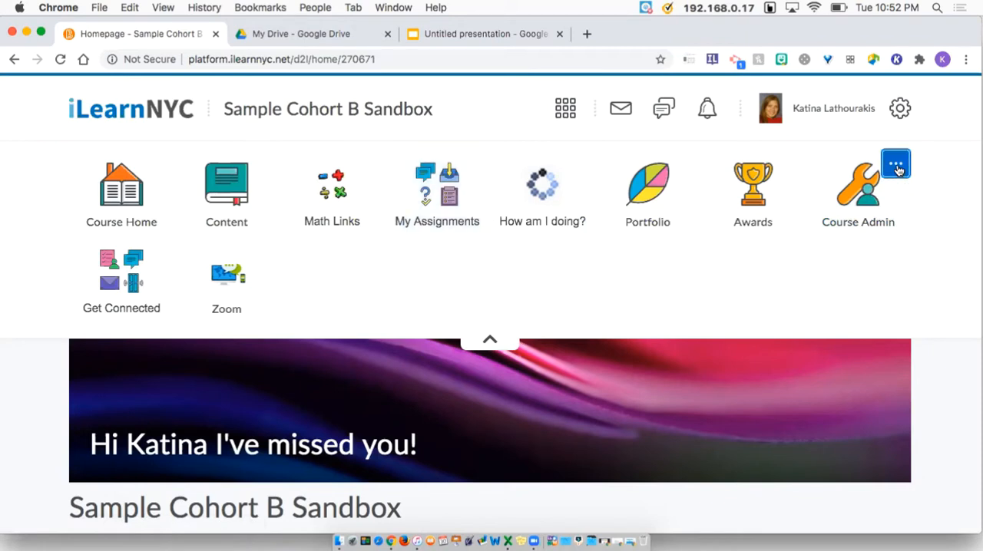
{"action": "left_click", "coordinate": [896, 167]}
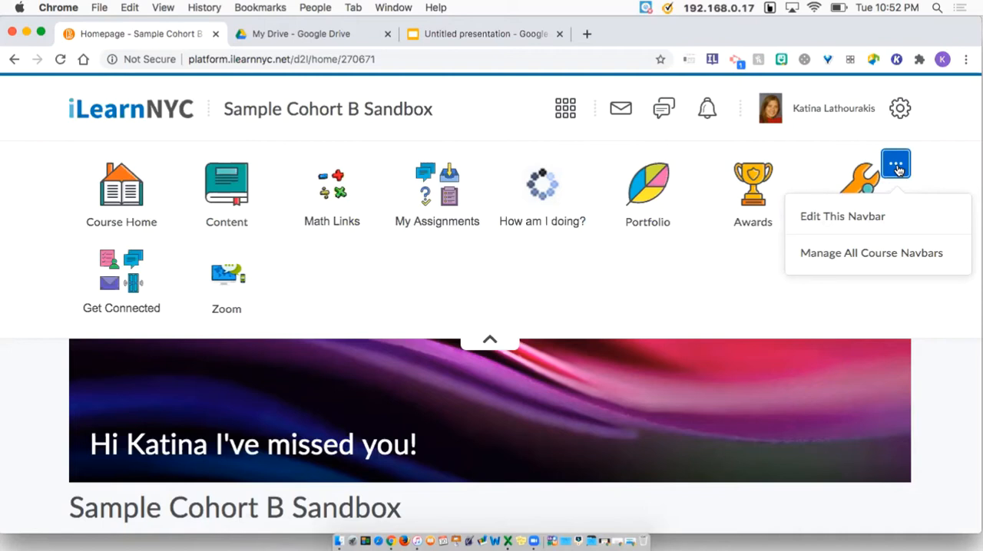
{"action": "left_click", "coordinate": [862, 220]}
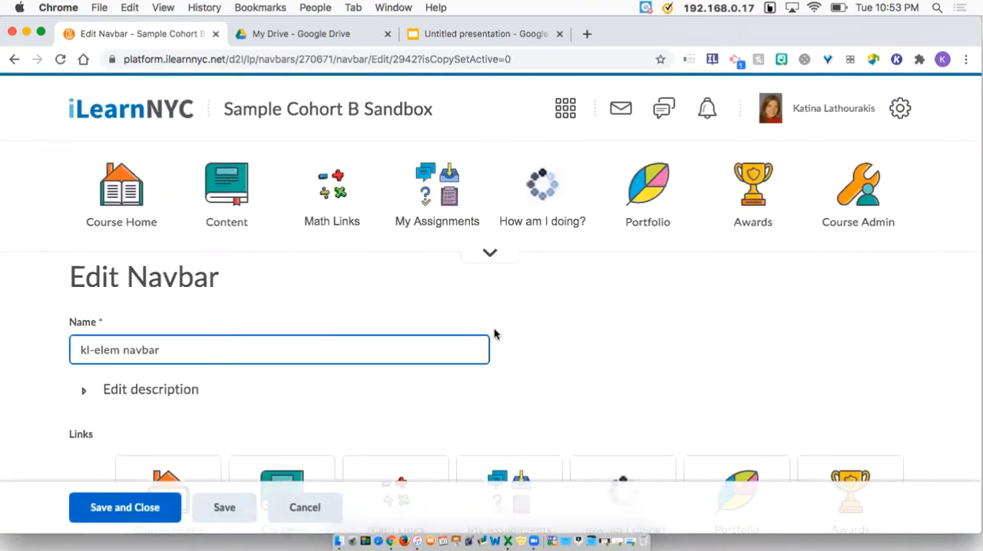
{"action": "double_click", "coordinate": [85, 350]}
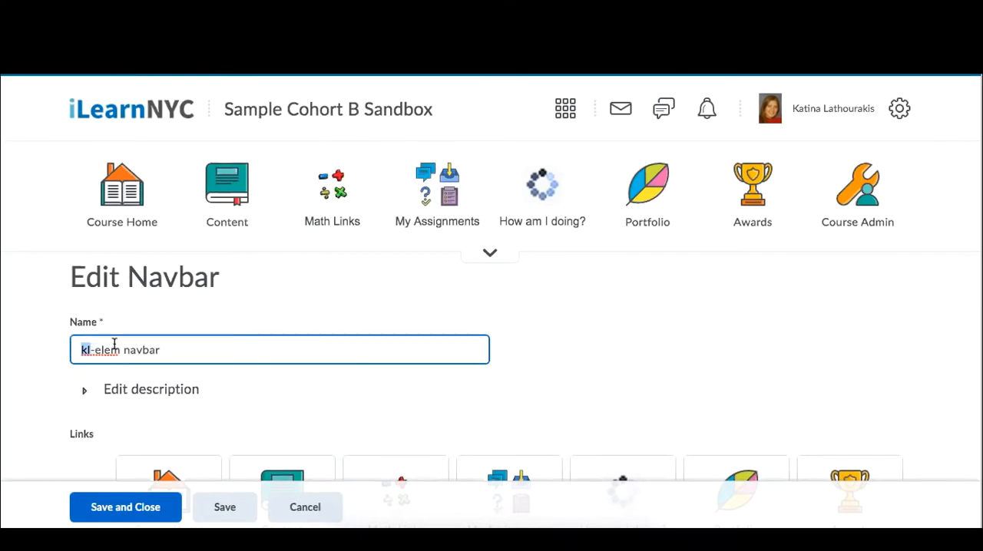
Move the Content link into the second row of navbar links, between Get Connected and Zoom
{"action": "scroll", "coordinate": [113, 345], "scroll_direction": "down", "scroll_amount": 5}
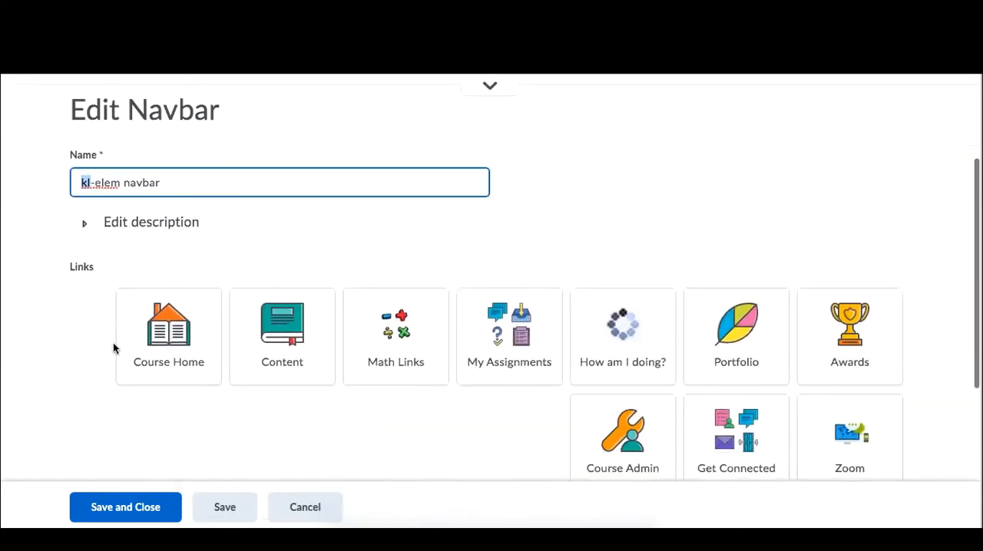
{"action": "scroll", "coordinate": [114, 348], "scroll_direction": "down", "scroll_amount": 2}
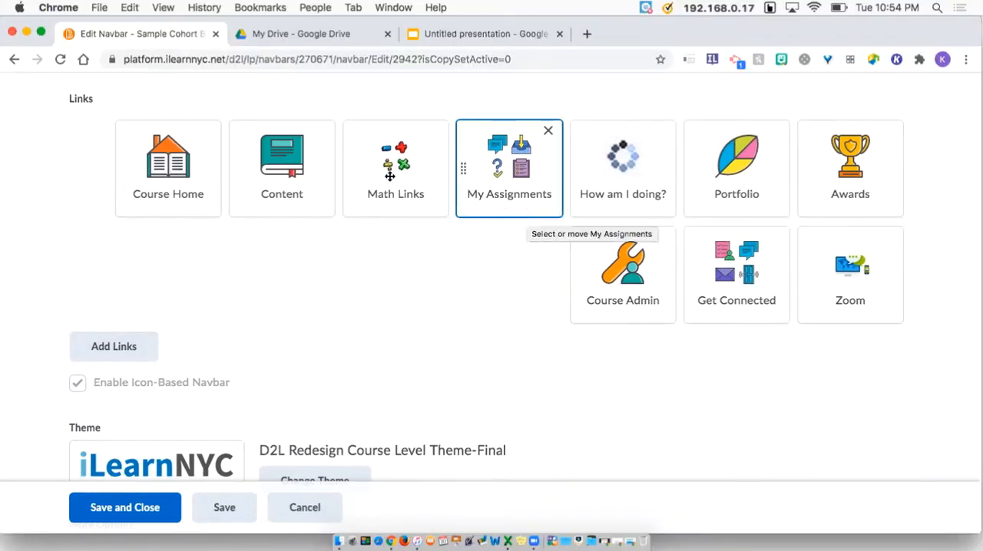
{"action": "left_click_drag", "start_coordinate": [289, 160], "coordinate": [564, 167]}
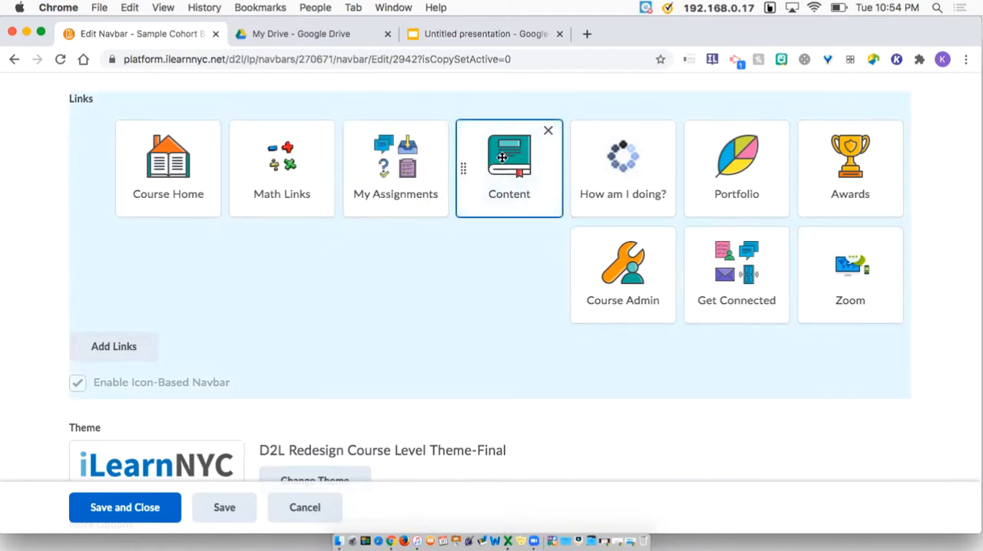
{"action": "left_click_drag", "start_coordinate": [501, 157], "coordinate": [787, 245]}
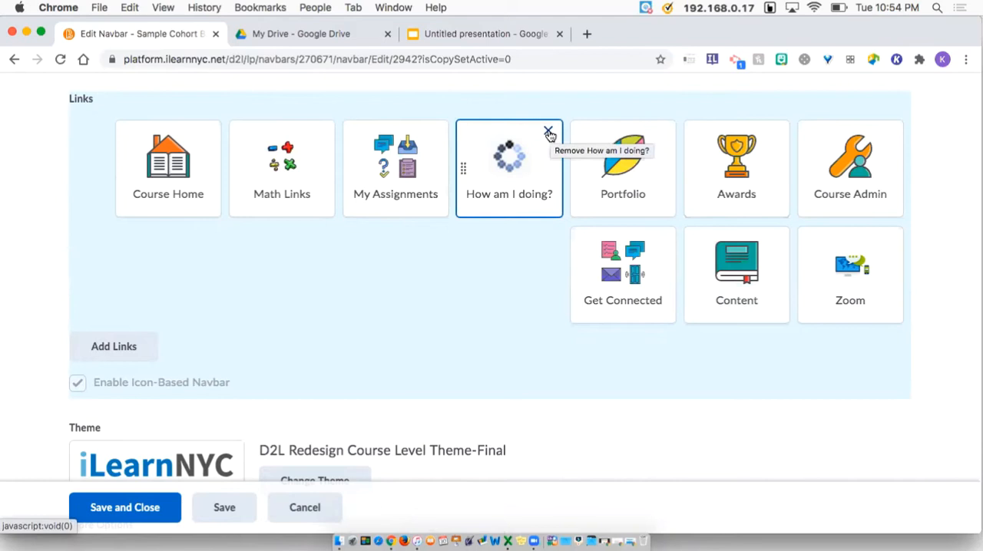
Remove the 'How am I doing?' link from the navbar and open the Add Links dialog
{"action": "left_click", "coordinate": [548, 134]}
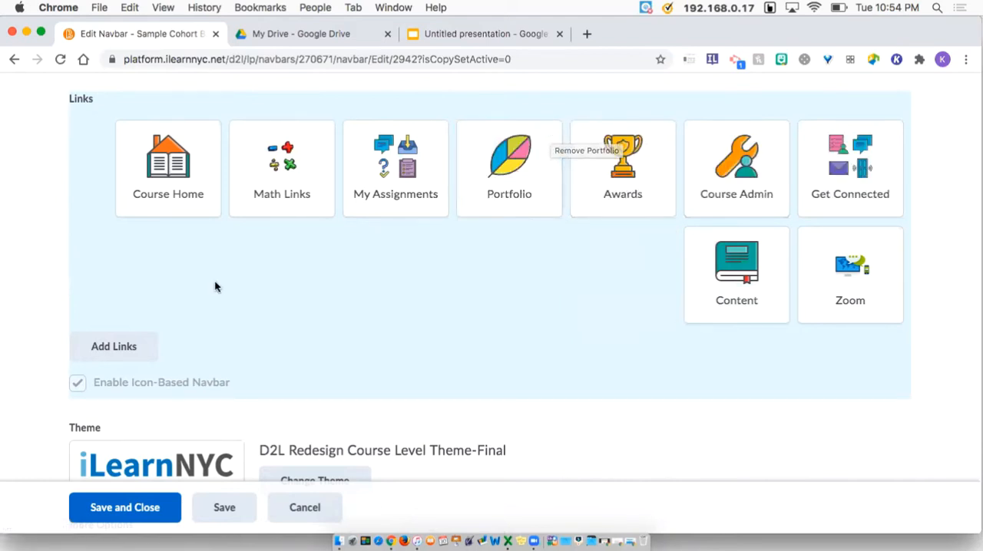
{"action": "left_click", "coordinate": [118, 351]}
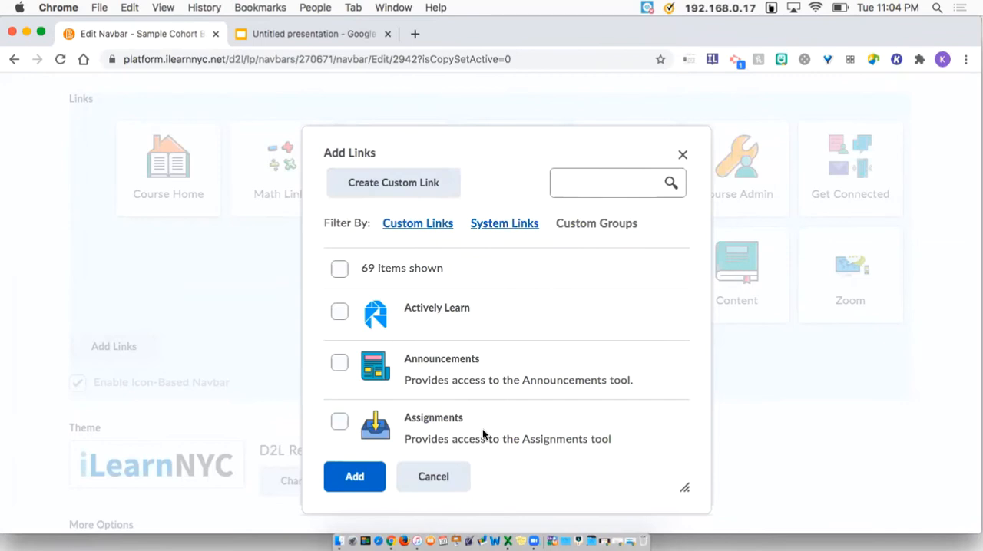
Explore the available links by toggling a selection and switching between the link filters
{"action": "left_click", "coordinate": [338, 312]}
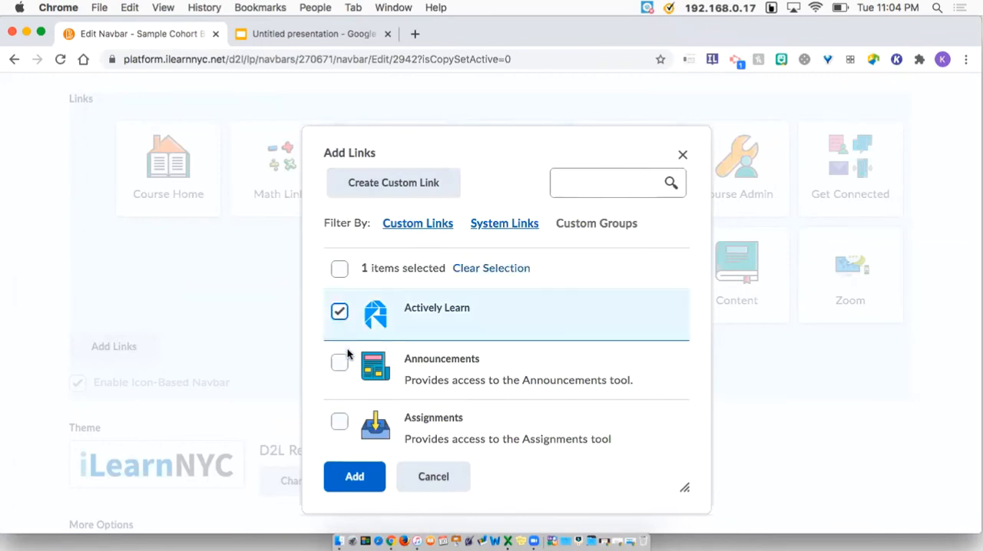
{"action": "left_click", "coordinate": [340, 319]}
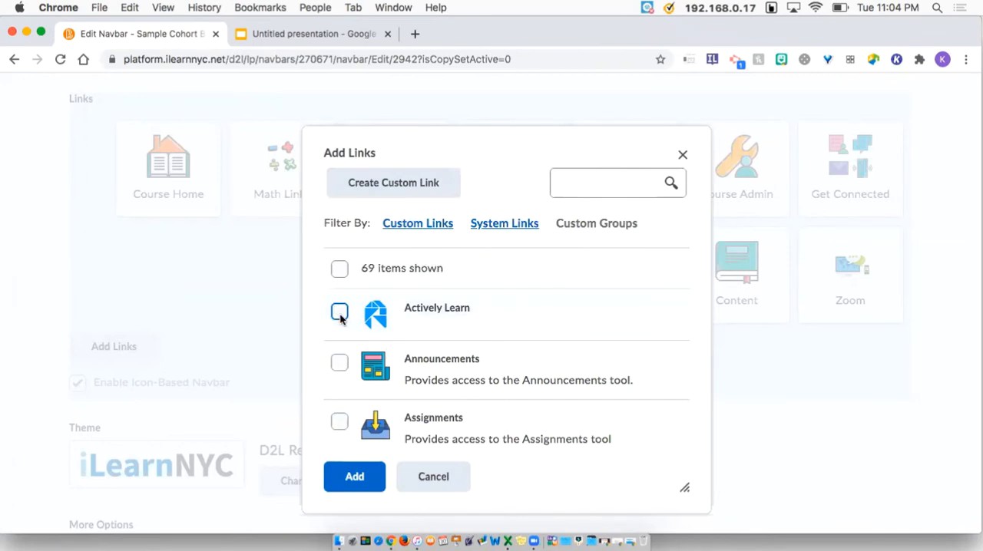
{"action": "left_click", "coordinate": [508, 226]}
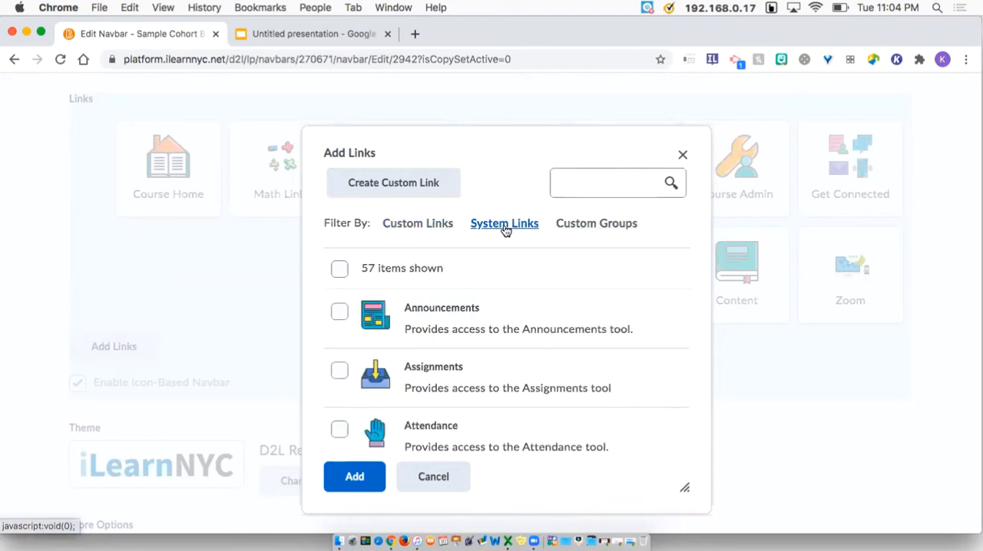
{"action": "left_click", "coordinate": [507, 231]}
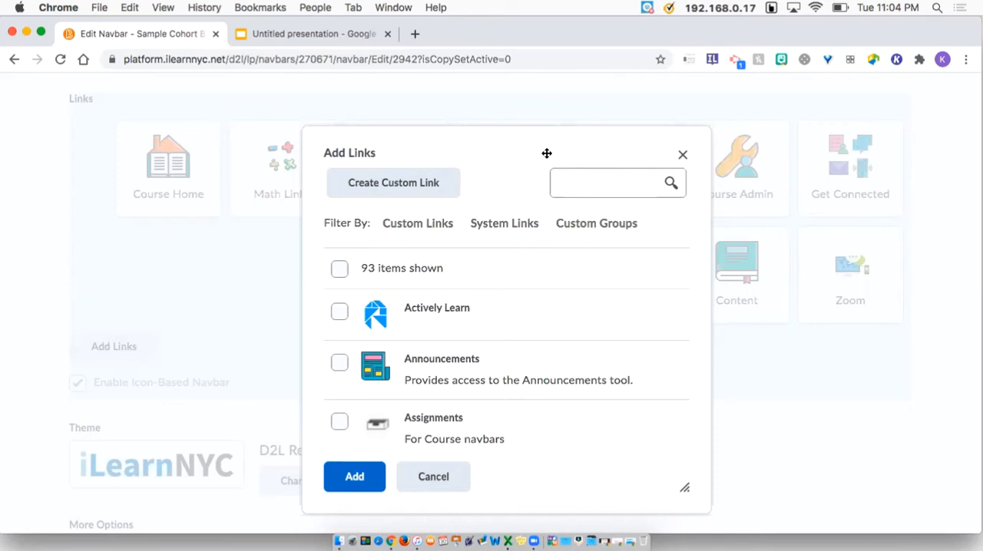
{"action": "left_click", "coordinate": [597, 230]}
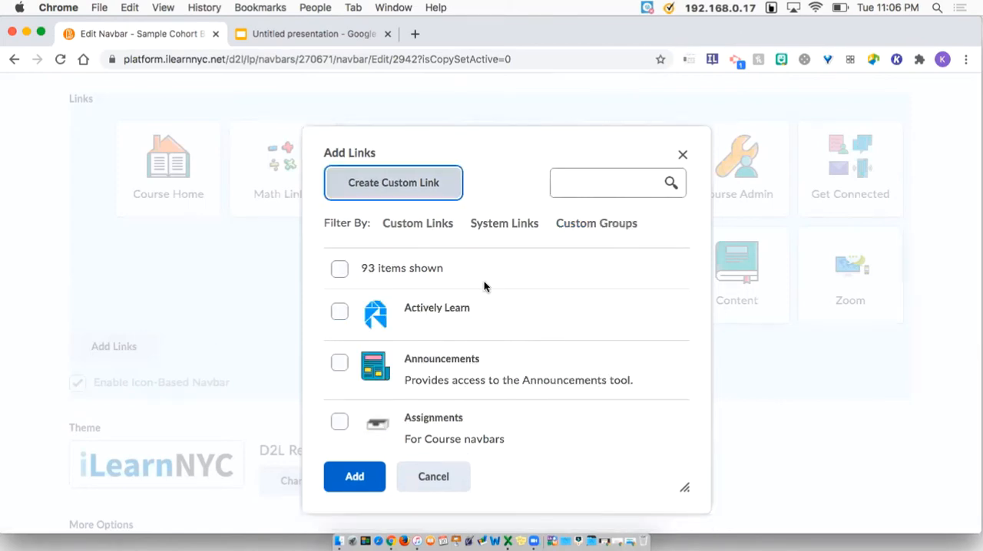
{"action": "scroll", "coordinate": [484, 281], "scroll_direction": "down", "scroll_amount": 5}
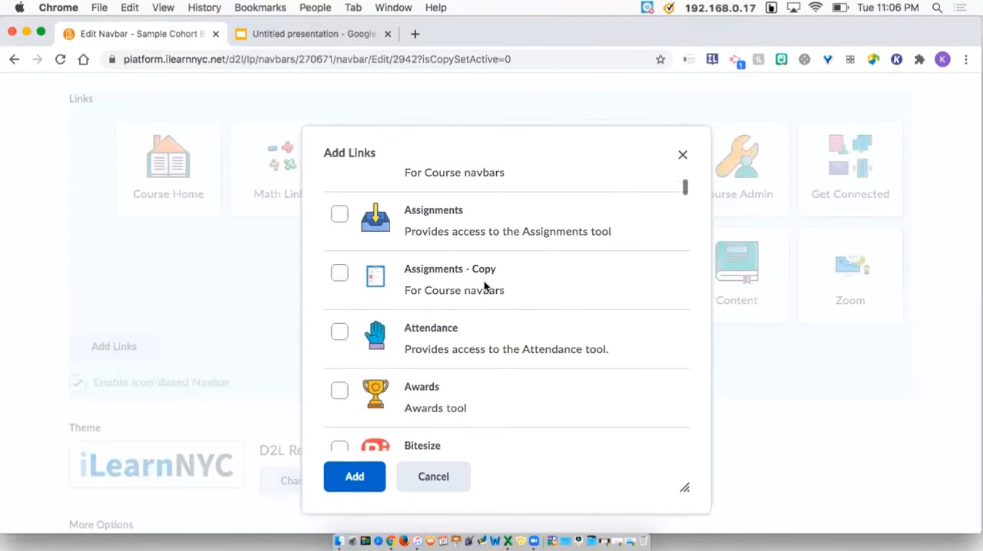
{"action": "scroll", "coordinate": [485, 283], "scroll_direction": "down", "scroll_amount": 3}
{"action": "scroll", "coordinate": [483, 284], "scroll_direction": "up", "scroll_amount": 6}
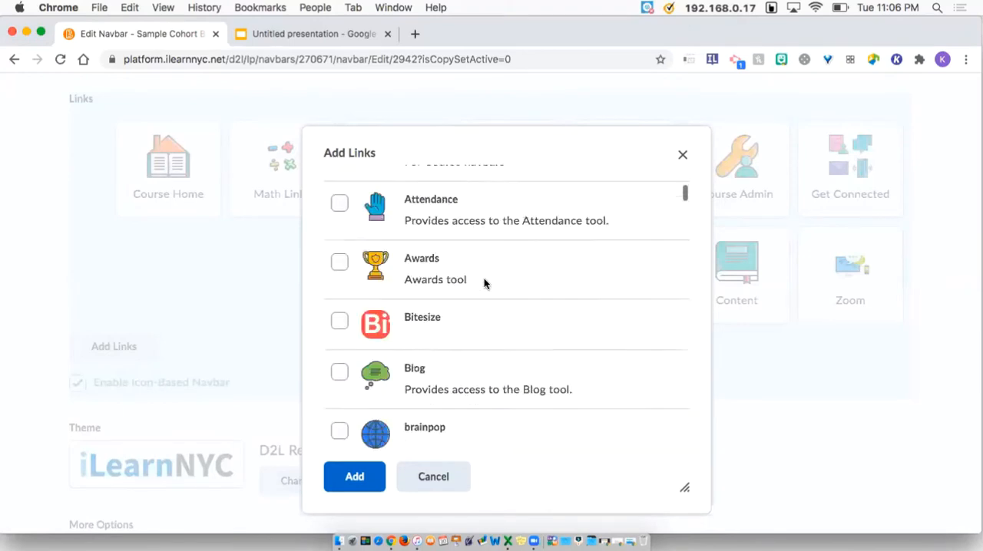
Search the link list for 'quick' and scroll through the available links
{"action": "left_click", "coordinate": [607, 182]}
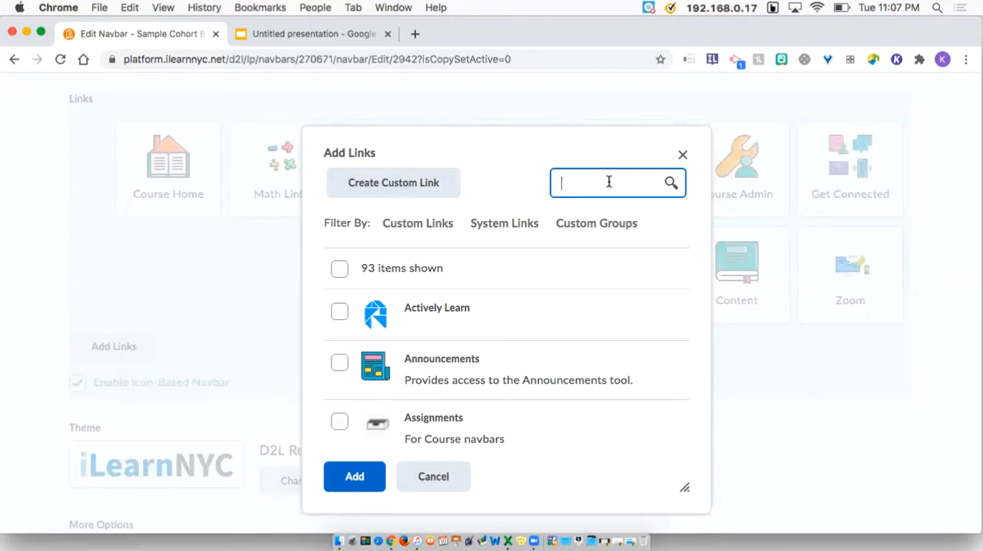
{"action": "type", "text": "quick"}
{"action": "key", "text": "Return"}
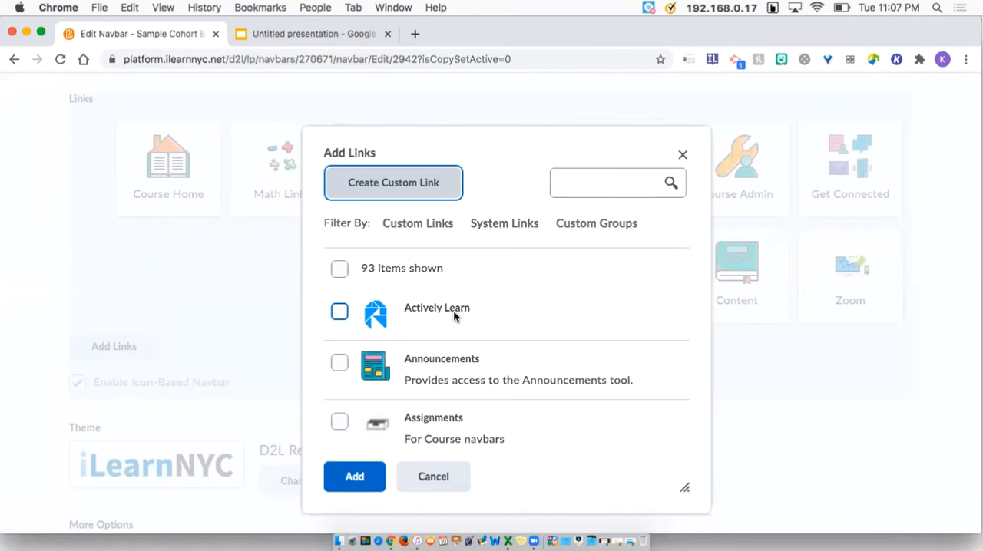
{"action": "scroll", "coordinate": [453, 315], "scroll_direction": "down", "scroll_amount": 10}
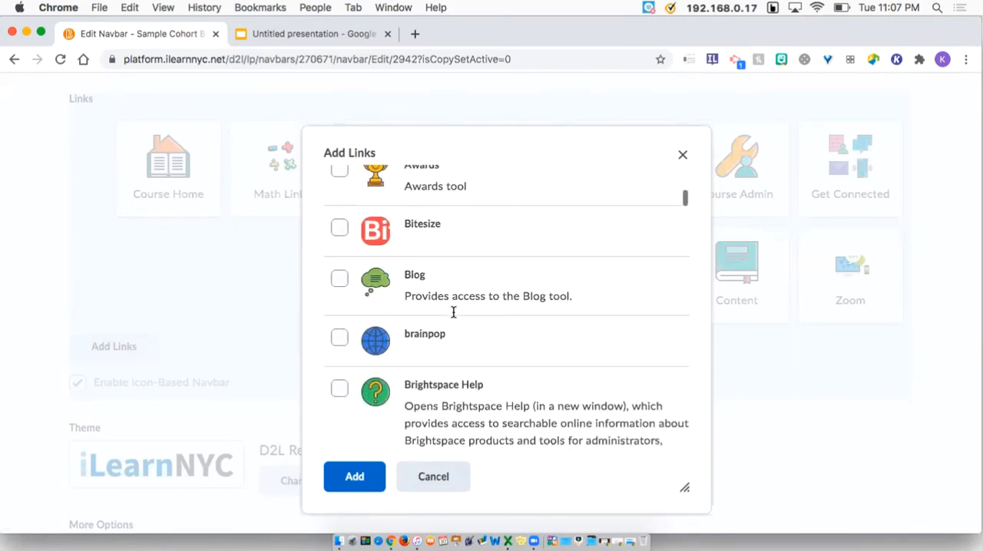
{"action": "scroll", "coordinate": [453, 309], "scroll_direction": "up", "scroll_amount": 1}
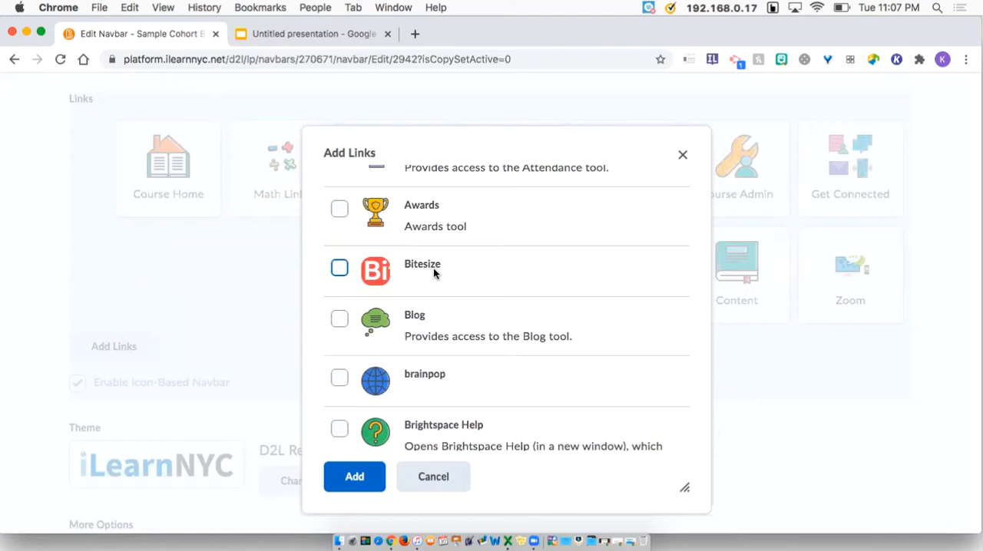
{"action": "scroll", "coordinate": [434, 265], "scroll_direction": "up", "scroll_amount": 5}
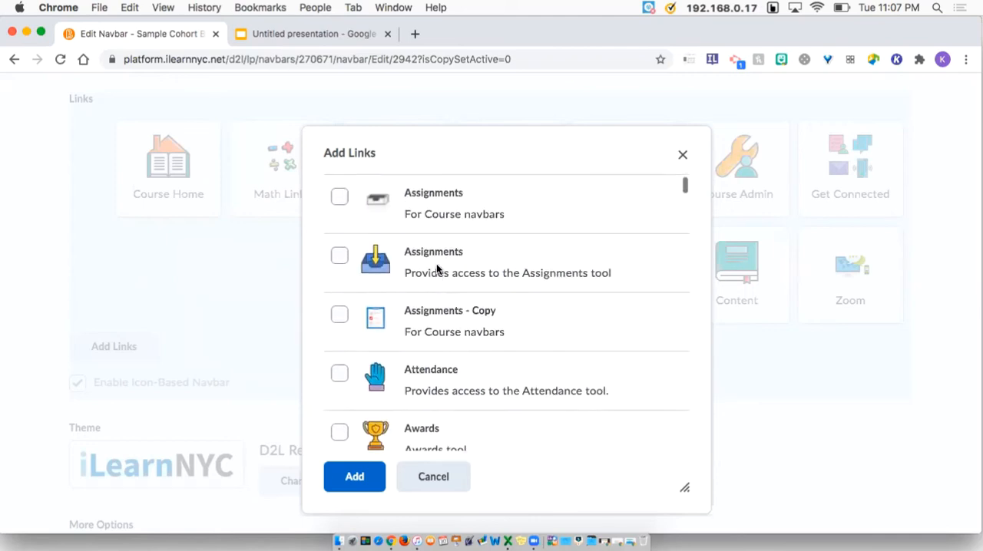
{"action": "scroll", "coordinate": [442, 241], "scroll_direction": "up", "scroll_amount": 5}
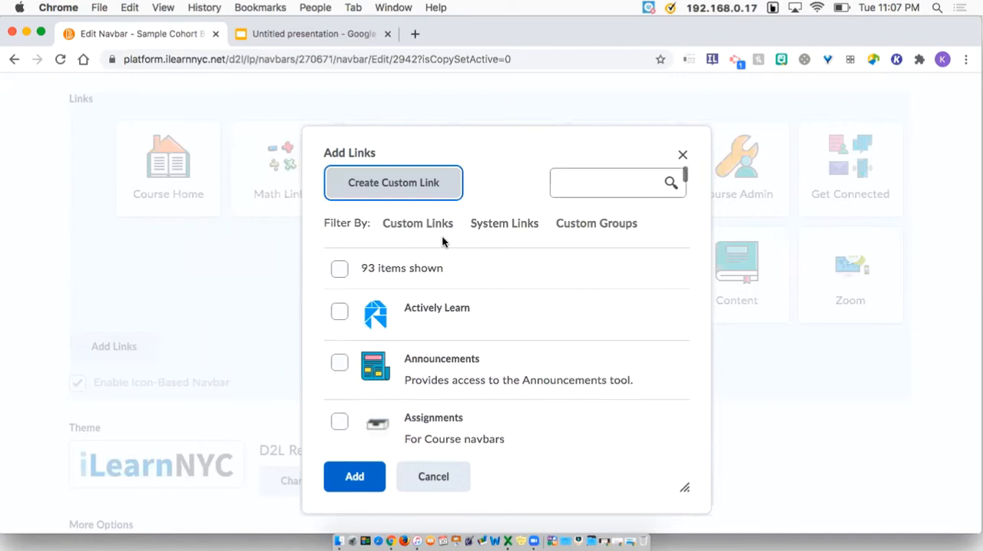
Start a custom link and name it Bitesize
{"action": "left_click", "coordinate": [383, 191]}
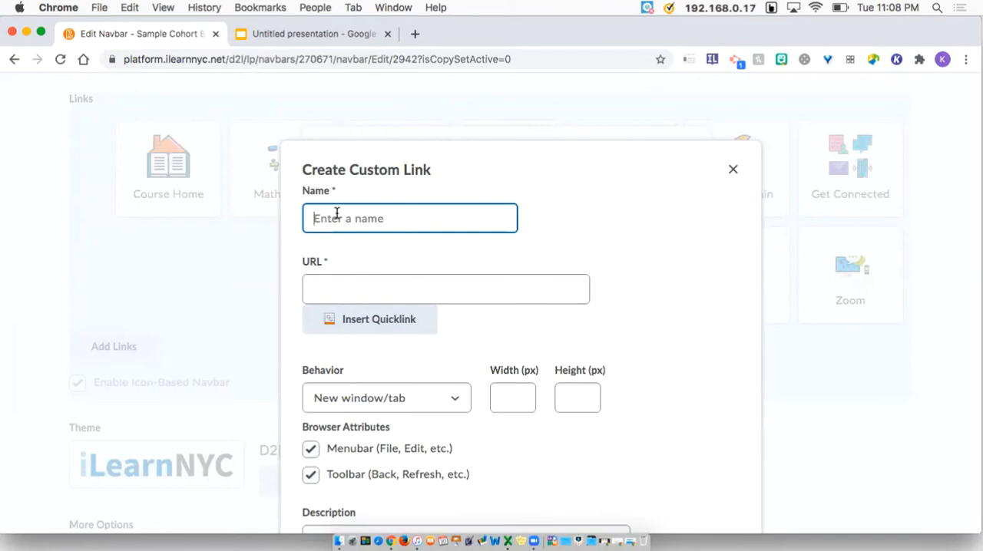
{"action": "type", "text": "Bitesize"}
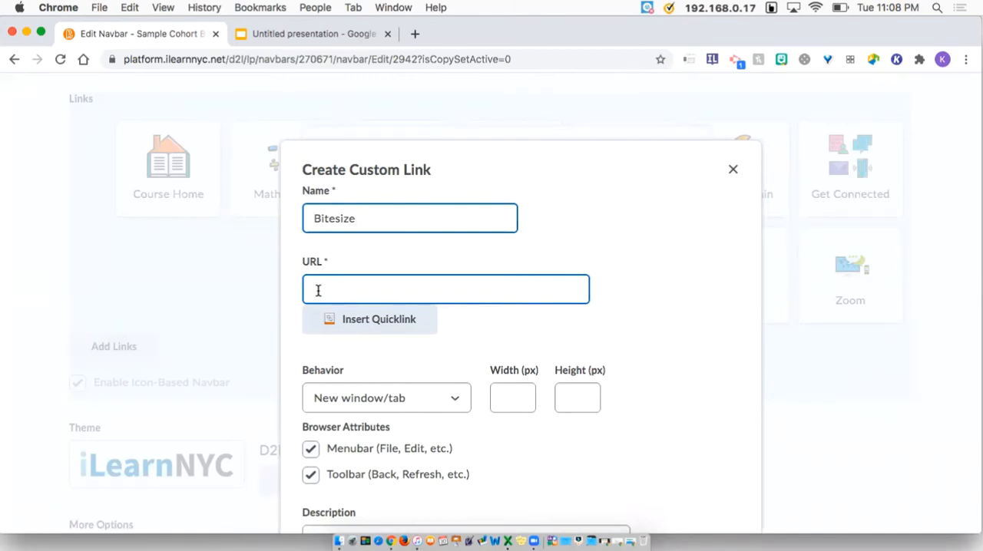
Open BBC Bitesize in a new browser tab, copy its web address, and return to the navbar editor
{"action": "left_click", "coordinate": [415, 33]}
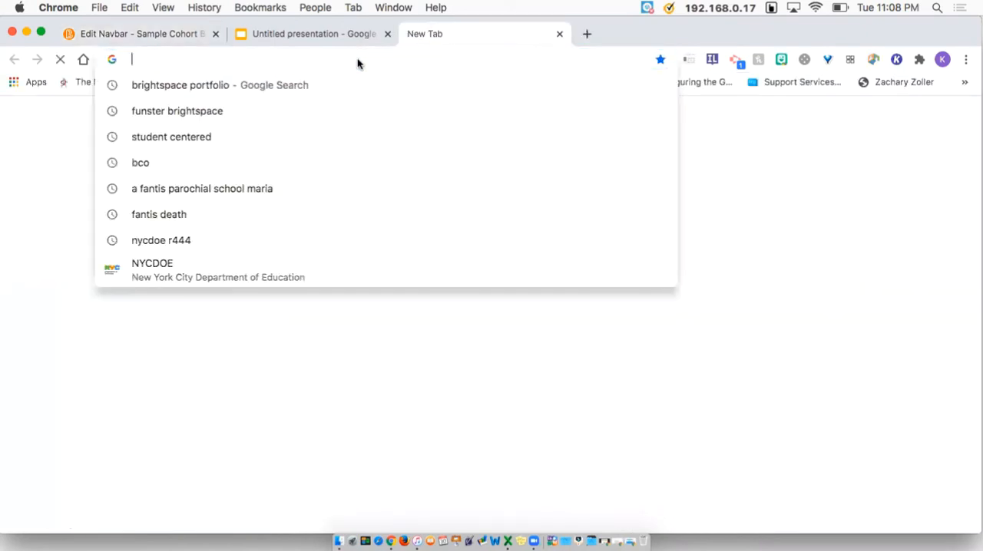
{"action": "type", "text": "bitesize"}
{"action": "key", "text": "Return"}
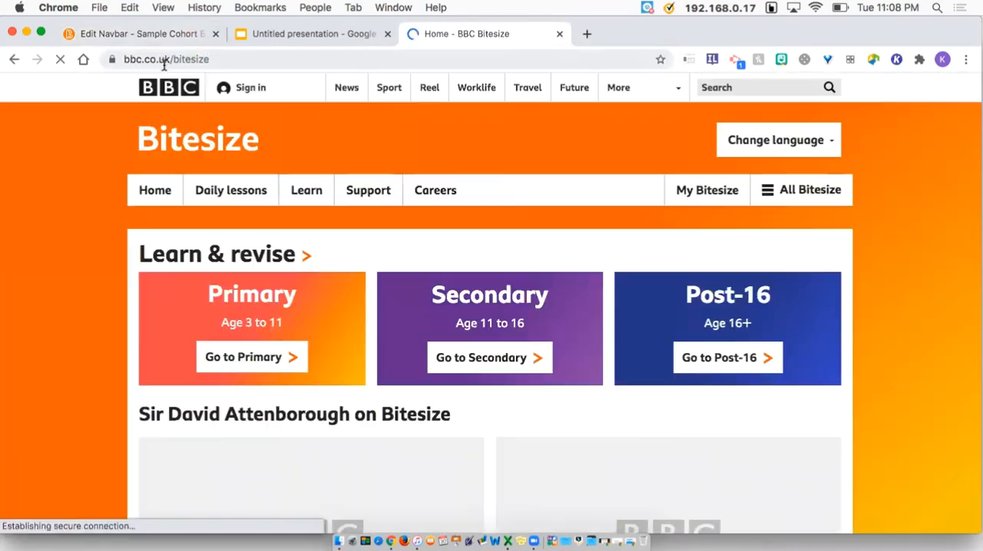
{"action": "left_click", "coordinate": [165, 61]}
{"action": "key", "text": "super+c"}
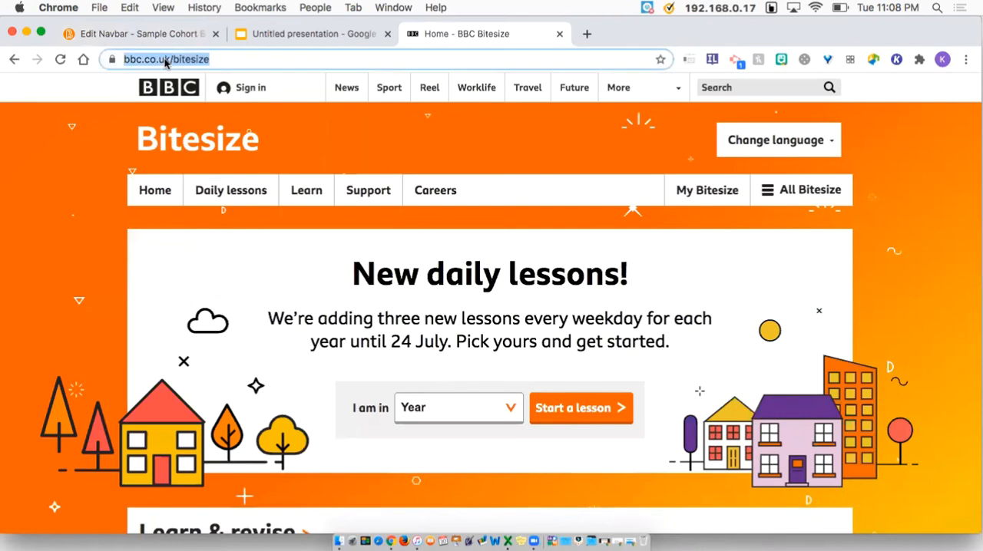
{"action": "left_click", "coordinate": [169, 34]}
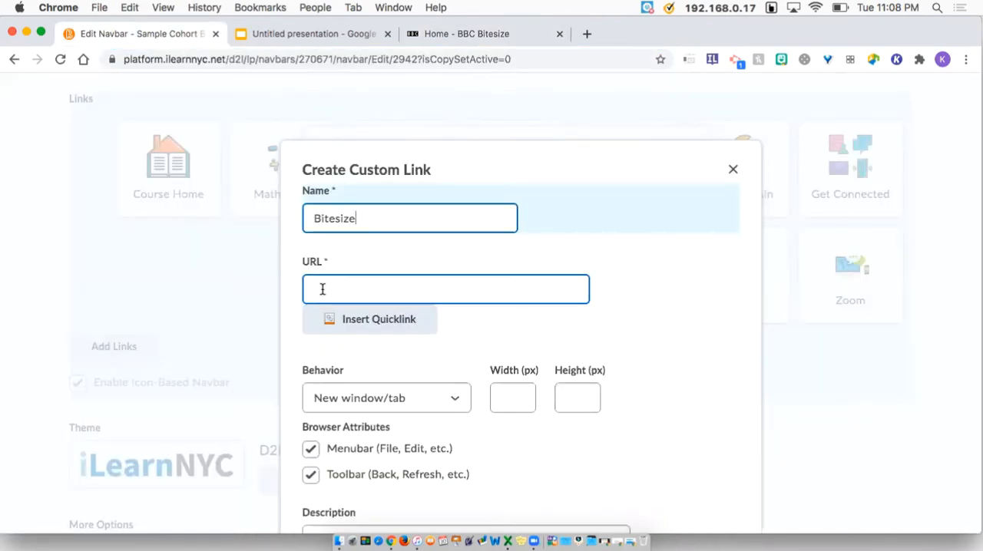
{"action": "left_click", "coordinate": [322, 289]}
{"action": "key", "text": "super+v"}
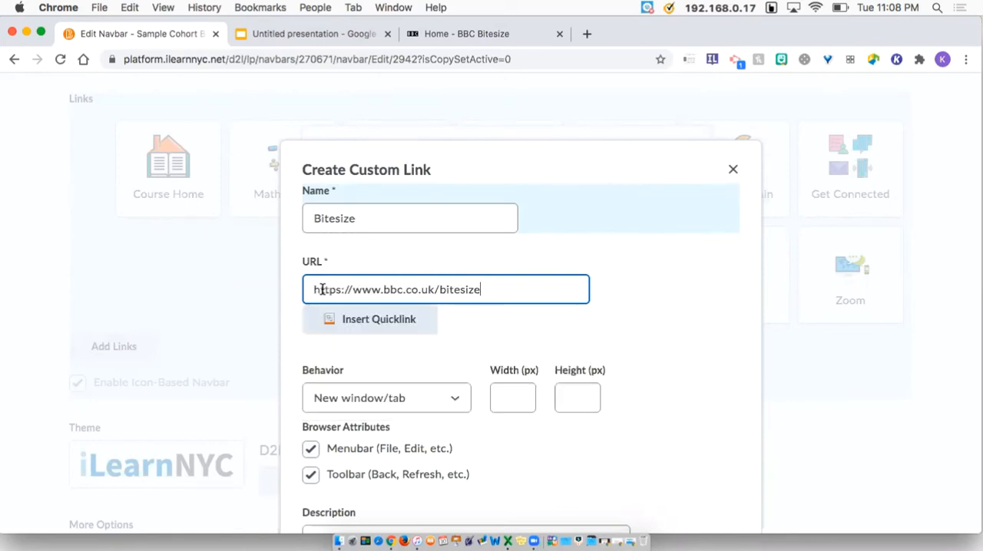
{"action": "scroll", "coordinate": [318, 288], "scroll_direction": "down", "scroll_amount": 10}
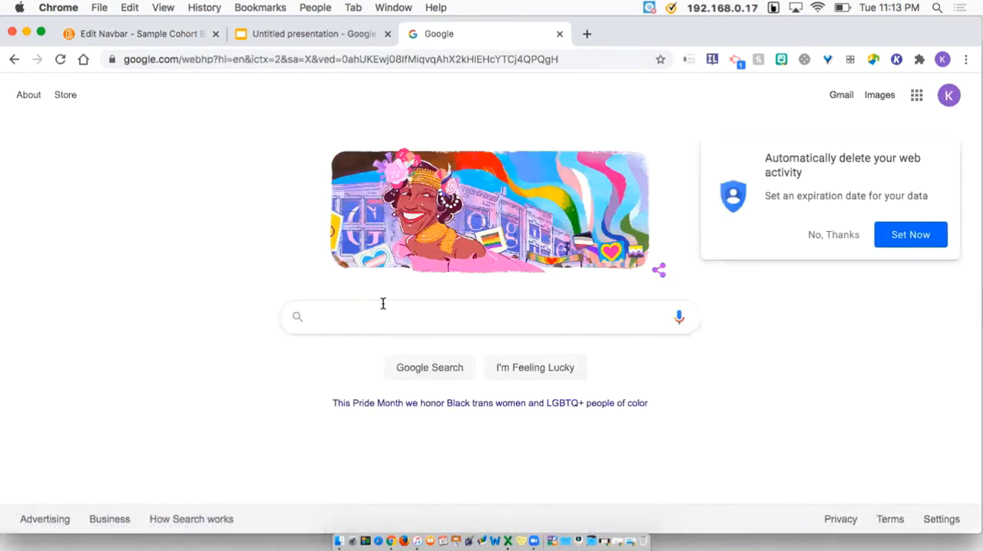
Search images for 'b' and save the gold typography B image to the Desktop
{"action": "type", "text": "b"}
{"action": "key", "text": "Return"}
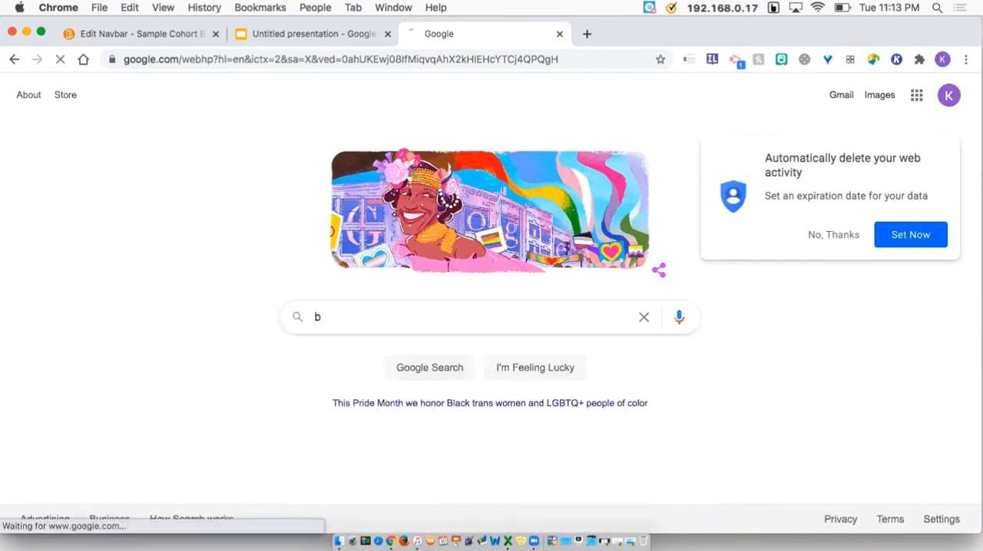
{"action": "scroll", "coordinate": [514, 110], "scroll_direction": "down", "scroll_amount": 3}
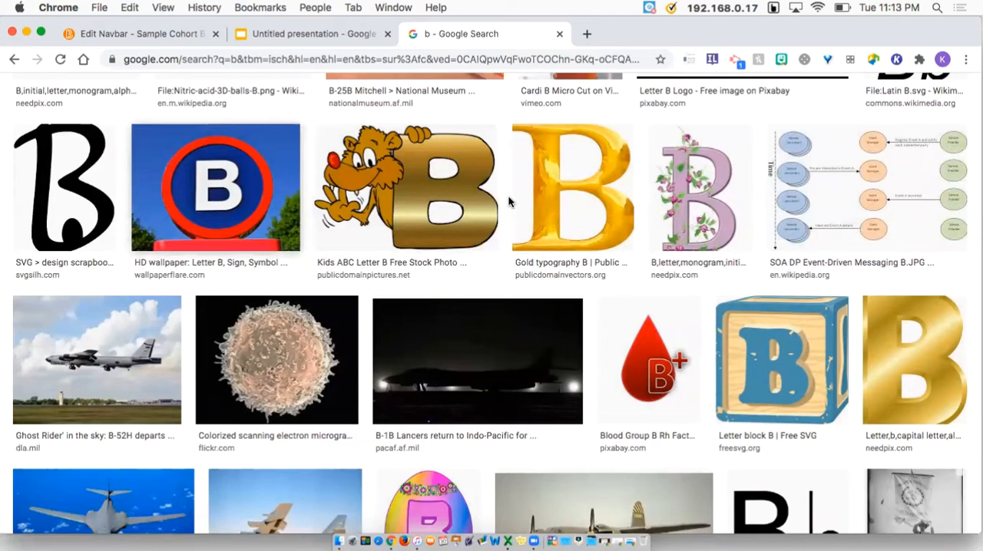
{"action": "left_click", "coordinate": [565, 199]}
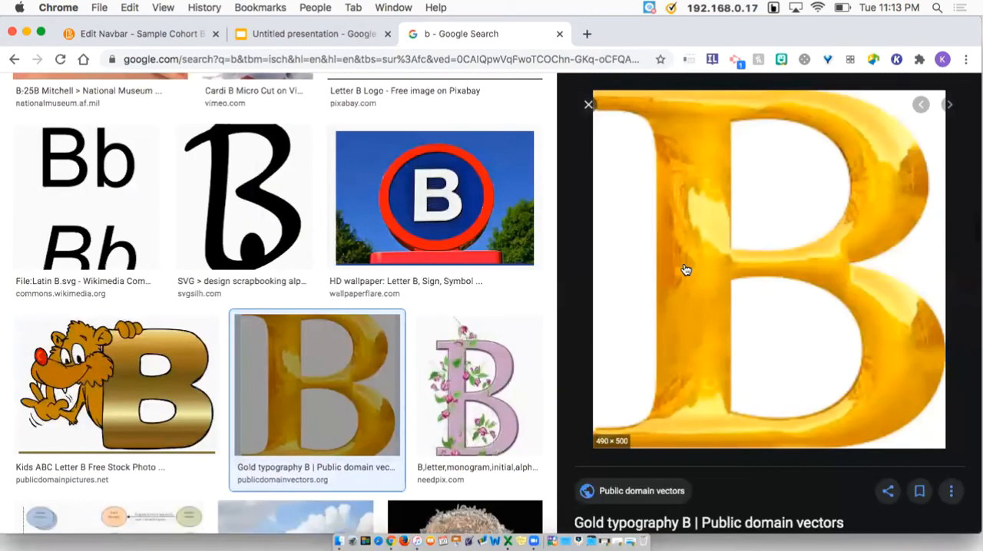
{"action": "right_click", "coordinate": [684, 266]}
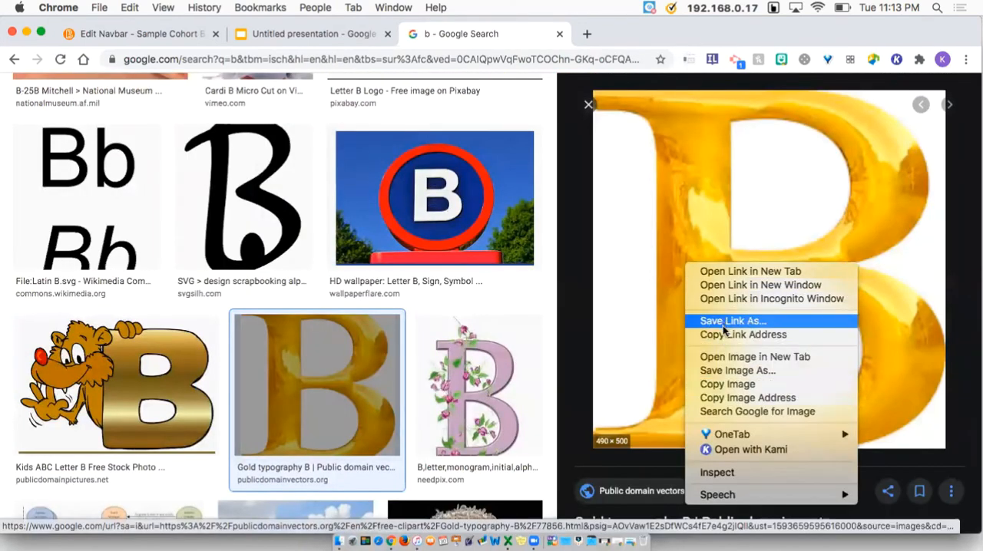
{"action": "left_click", "coordinate": [737, 371]}
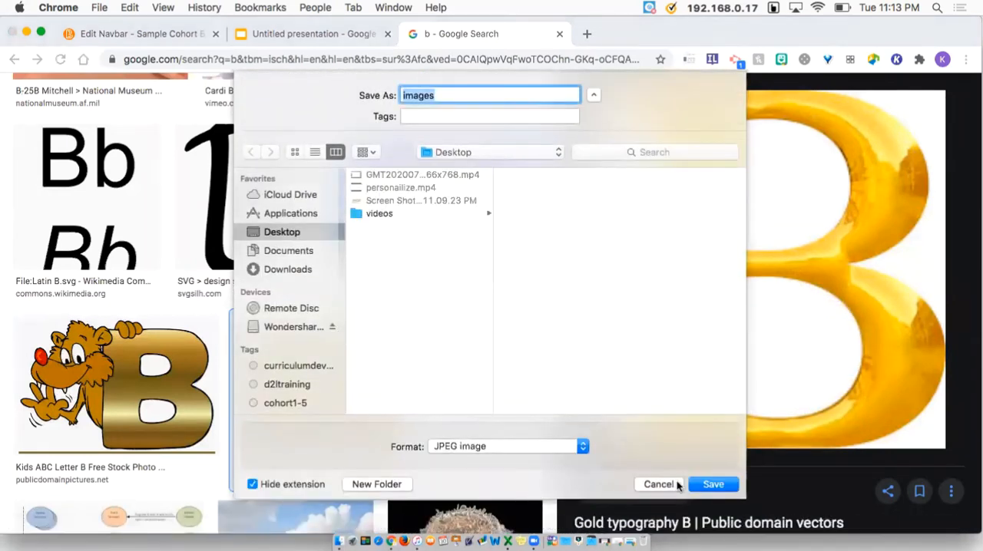
{"action": "left_click", "coordinate": [713, 484]}
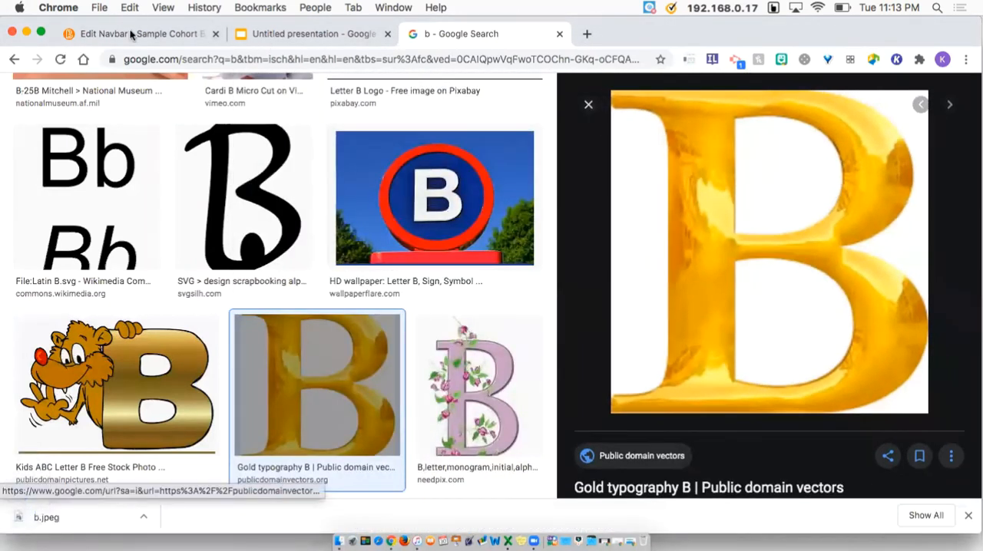
Return to the navbar editor and upload the saved b.jpeg as the custom link's icon
{"action": "left_click", "coordinate": [131, 34]}
{"action": "left_click", "coordinate": [386, 362]}
{"action": "left_click", "coordinate": [393, 133]}
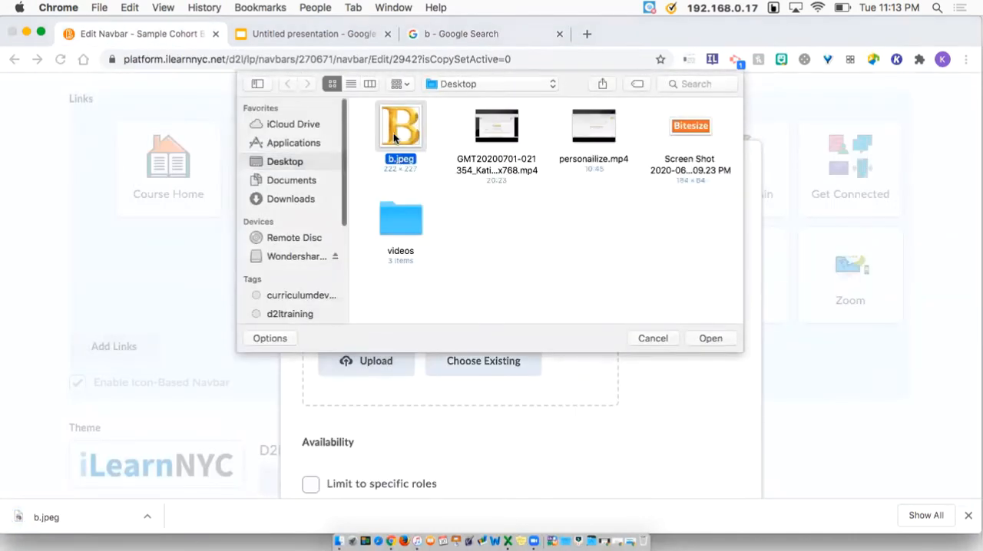
{"action": "double_click", "coordinate": [393, 133]}
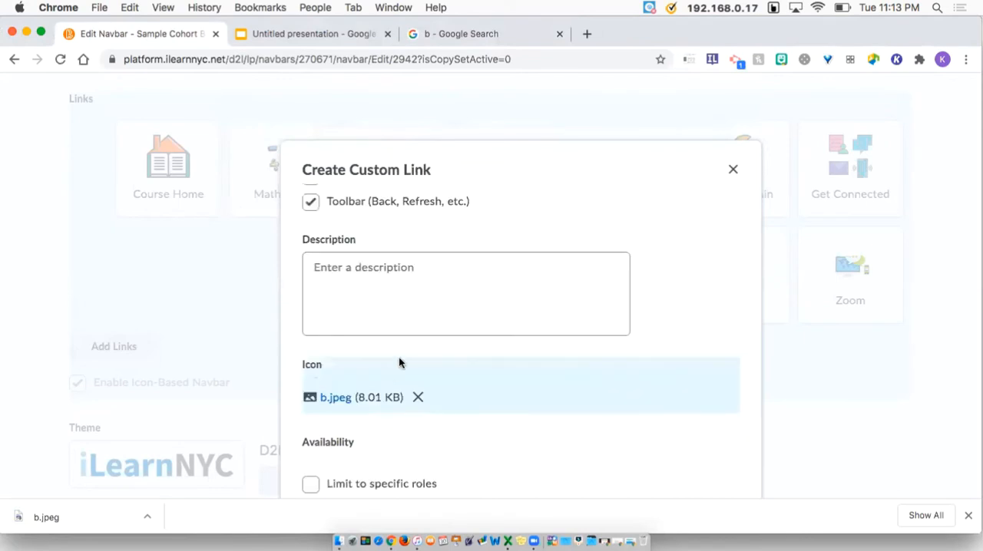
Create the custom Bitesize link and add it to the navbar
{"action": "key", "text": "super+minus"}
{"action": "left_click", "coordinate": [410, 238]}
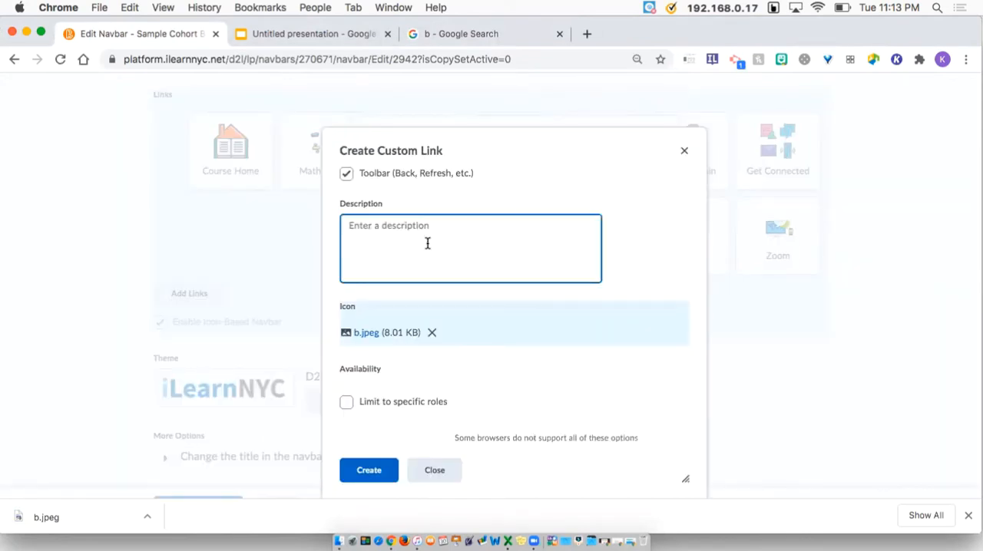
{"action": "left_click", "coordinate": [368, 473]}
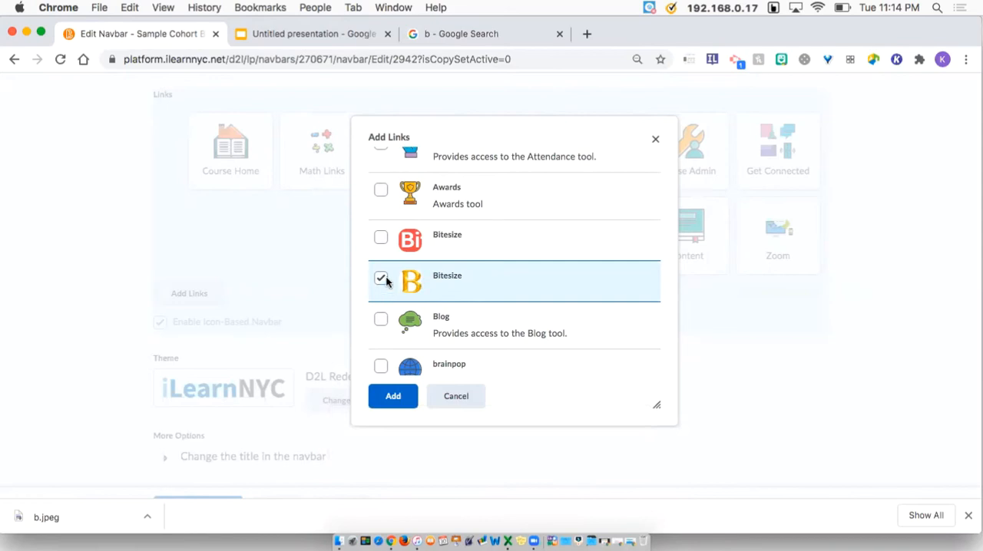
{"action": "left_click", "coordinate": [394, 397]}
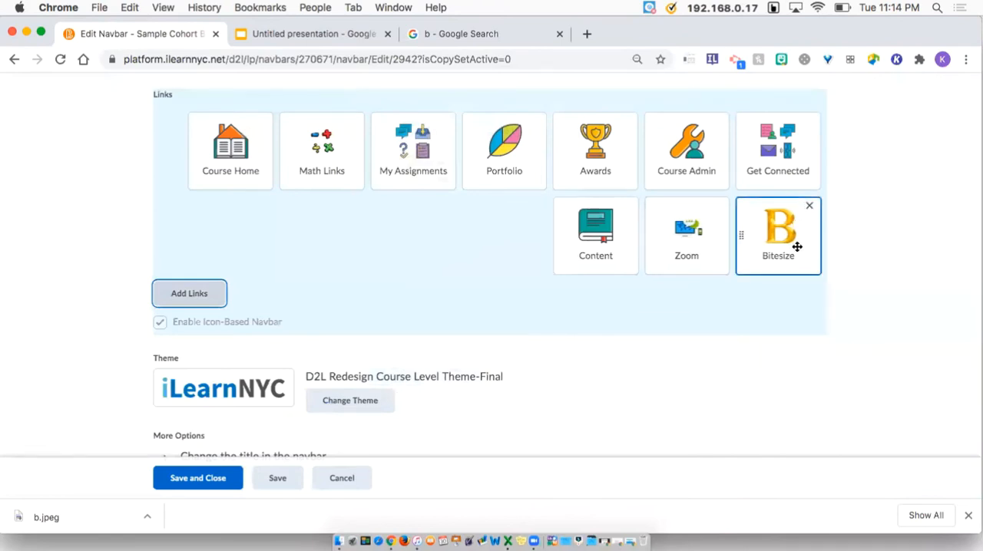
Move the Bitesize link right after Course Home and save the navbar
{"action": "left_click_drag", "start_coordinate": [778, 238], "coordinate": [450, 161]}
{"action": "left_click", "coordinate": [494, 159]}
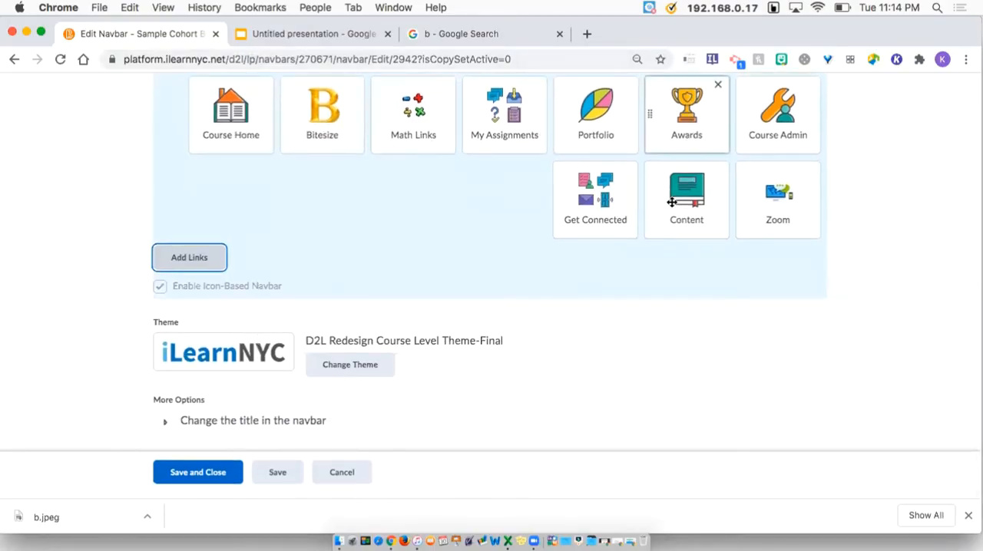
{"action": "left_click", "coordinate": [212, 475]}
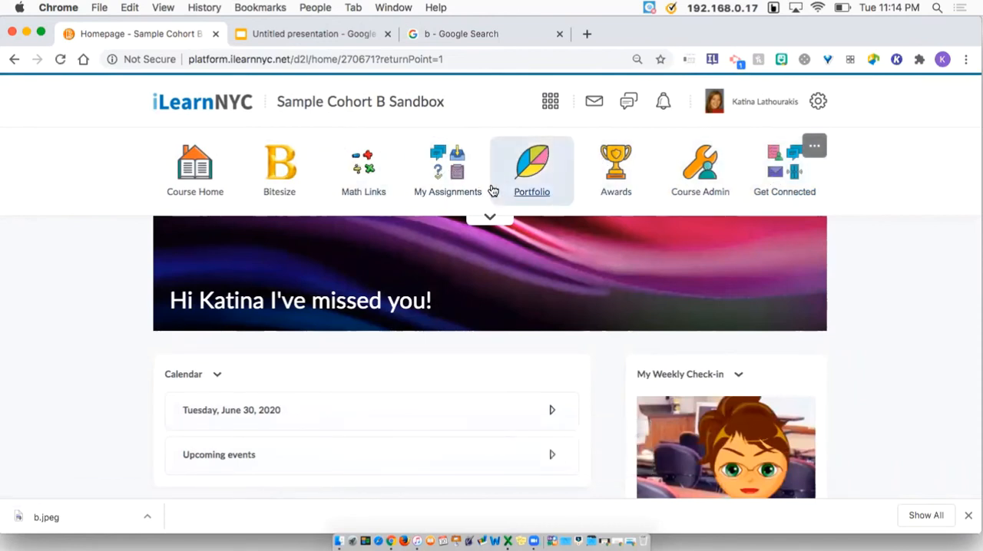
Expand the navbar and scroll through the course homepage to review it
{"action": "left_click", "coordinate": [494, 218]}
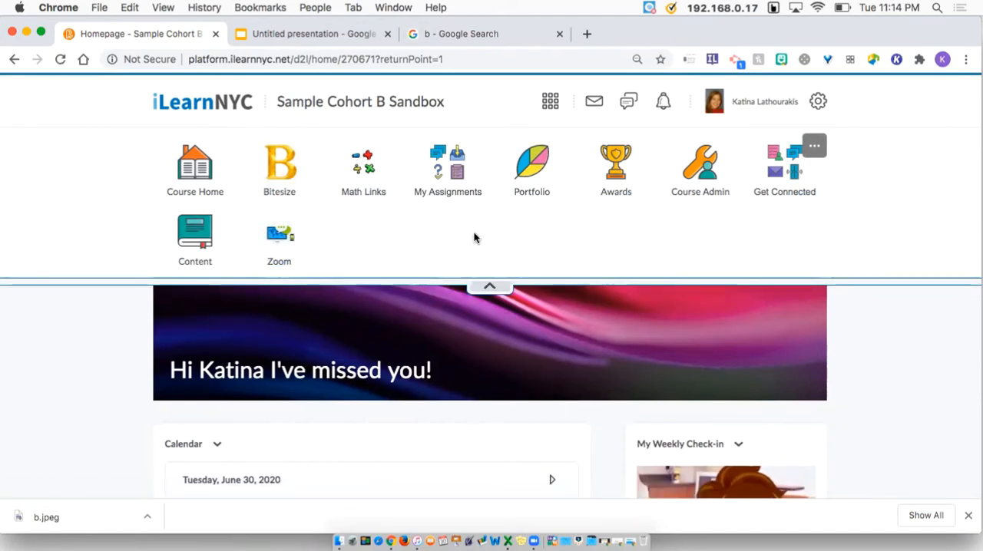
{"action": "scroll", "coordinate": [474, 237], "scroll_direction": "down", "scroll_amount": 5}
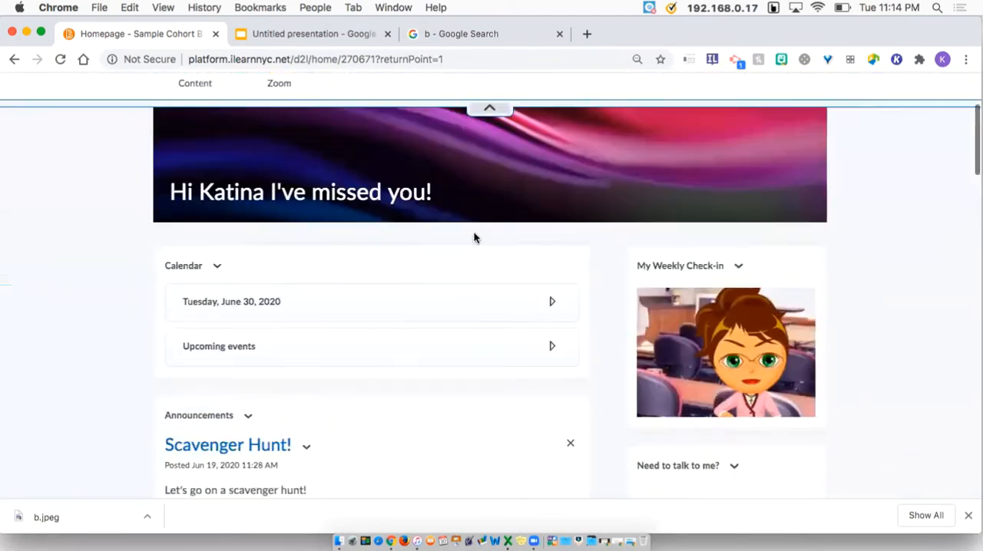
{"action": "scroll", "coordinate": [474, 237], "scroll_direction": "down", "scroll_amount": 2}
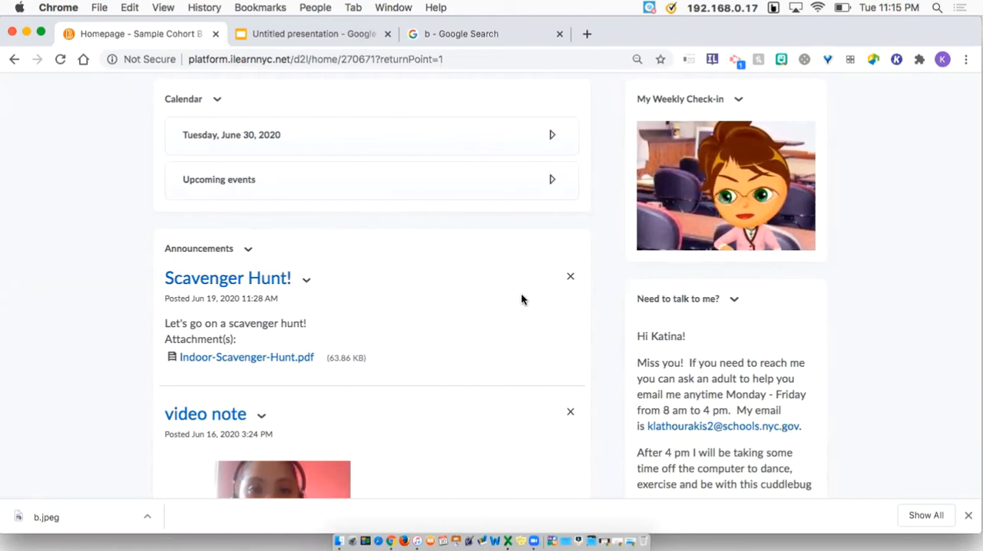
{"action": "scroll", "coordinate": [526, 346], "scroll_direction": "down", "scroll_amount": 2}
{"action": "scroll", "coordinate": [527, 348], "scroll_direction": "down", "scroll_amount": 15}
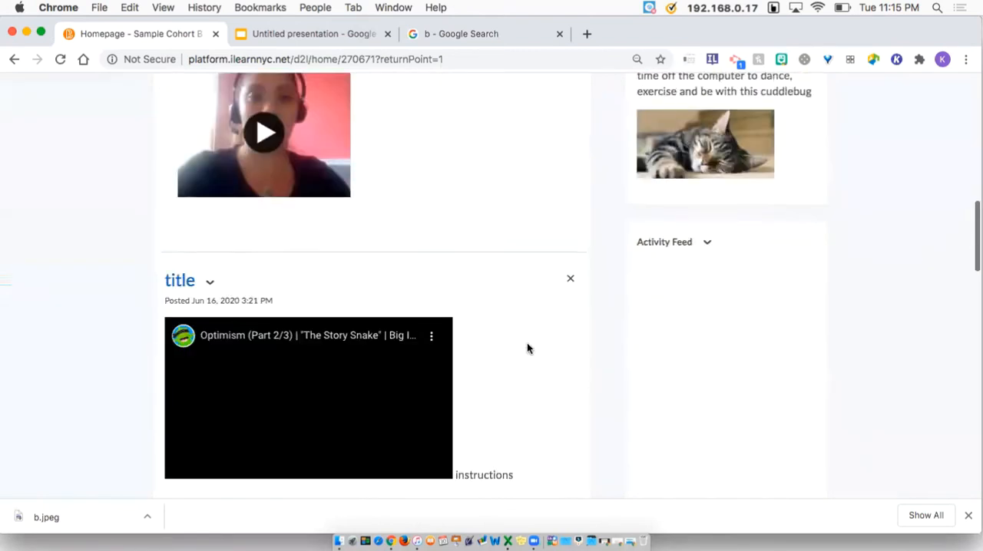
{"action": "scroll", "coordinate": [527, 348], "scroll_direction": "down", "scroll_amount": 5}
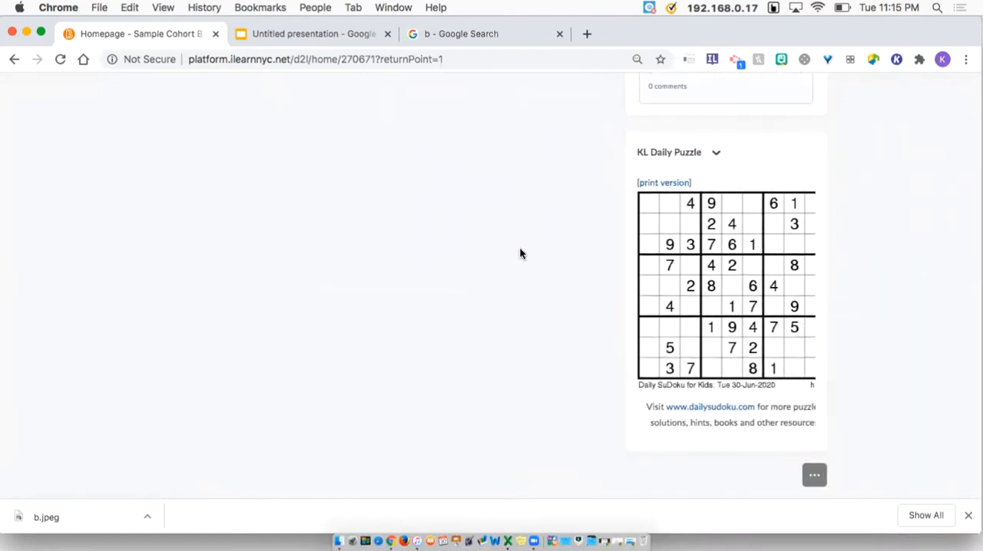
{"action": "scroll", "coordinate": [520, 252], "scroll_direction": "up", "scroll_amount": 10}
{"action": "scroll", "coordinate": [533, 241], "scroll_direction": "down", "scroll_amount": 10}
{"action": "left_click", "coordinate": [814, 476]}
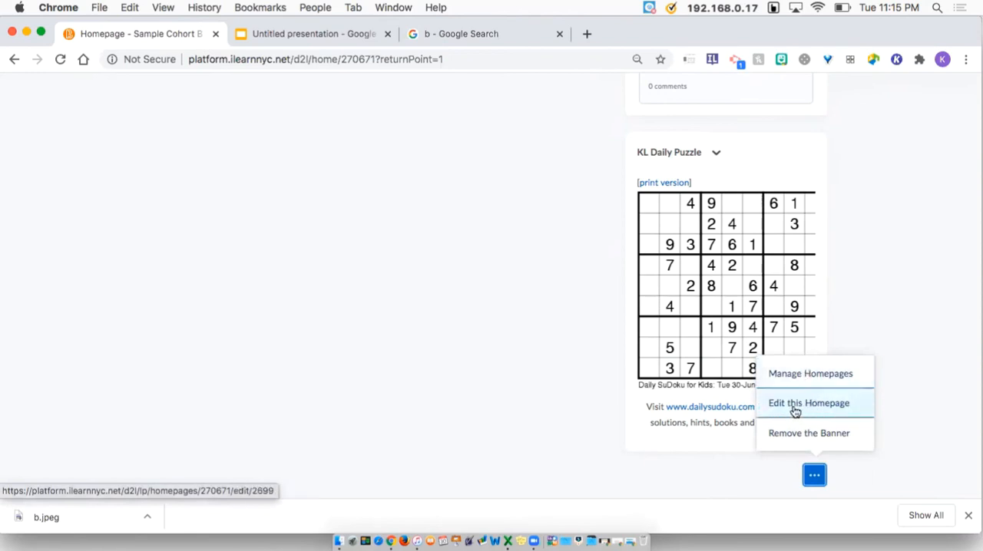
{"action": "left_click", "coordinate": [556, 415]}
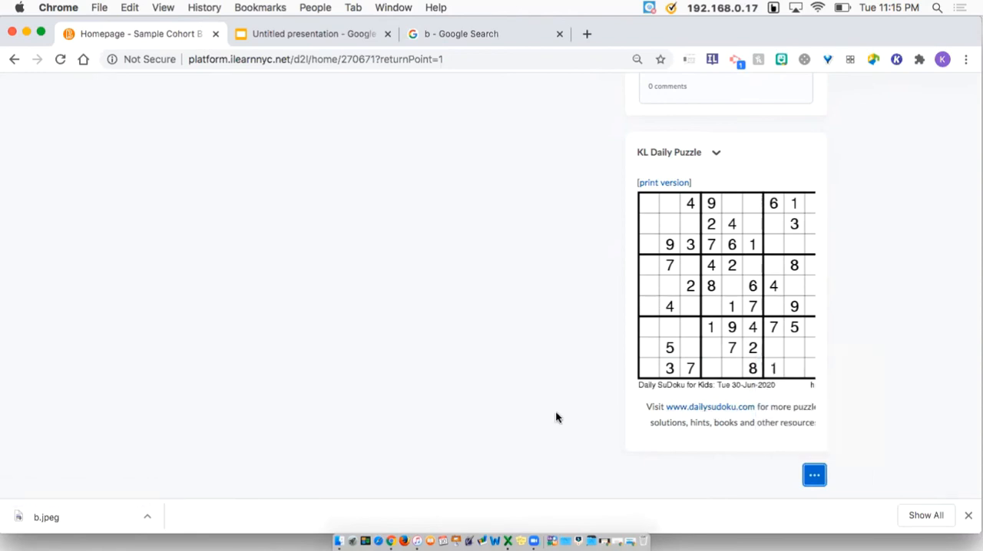
{"action": "scroll", "coordinate": [583, 405], "scroll_direction": "up", "scroll_amount": 20}
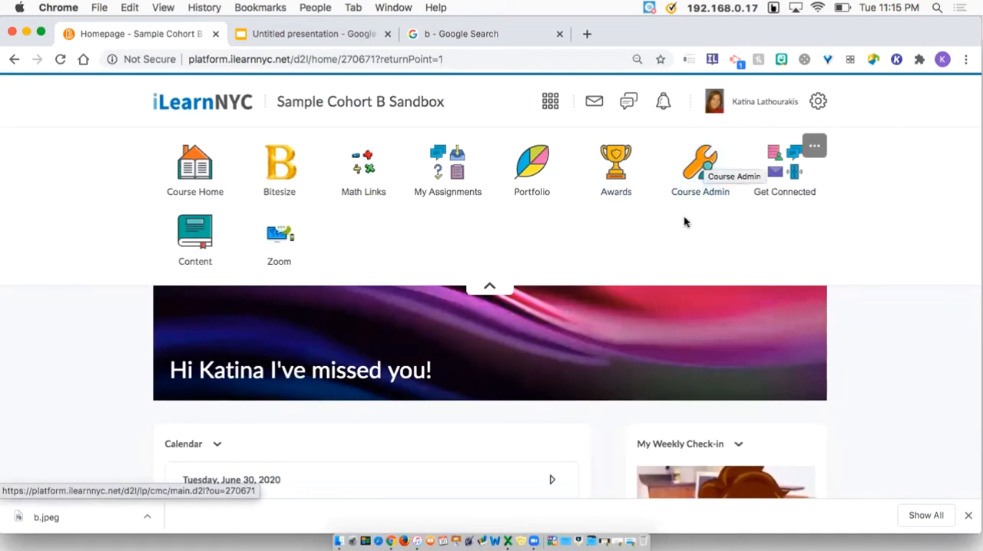
Open Course Administration and go to Homepages under Site Setup
{"action": "left_click", "coordinate": [703, 175]}
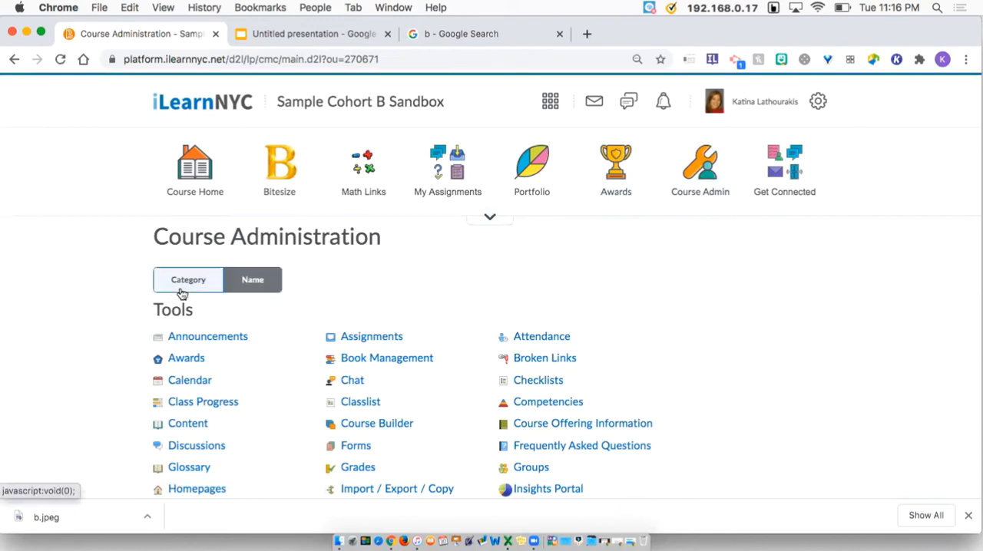
{"action": "left_click", "coordinate": [261, 281]}
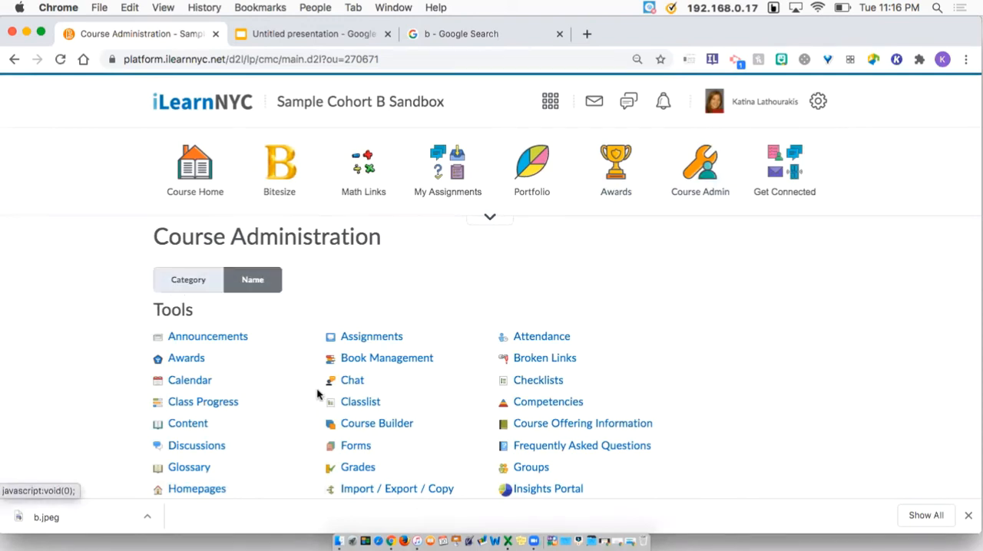
{"action": "scroll", "coordinate": [322, 399], "scroll_direction": "down", "scroll_amount": 3}
{"action": "scroll", "coordinate": [239, 304], "scroll_direction": "up", "scroll_amount": 3}
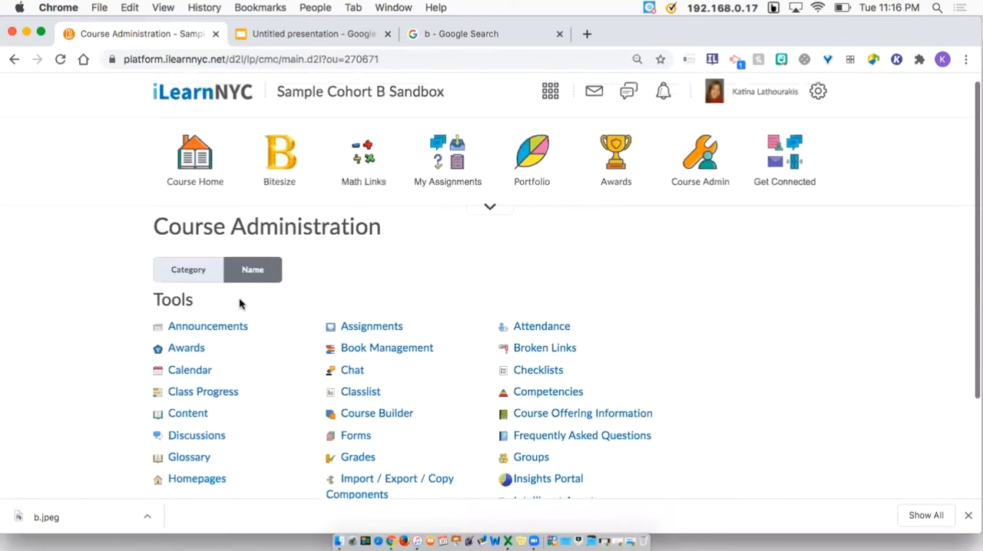
{"action": "left_click", "coordinate": [209, 272]}
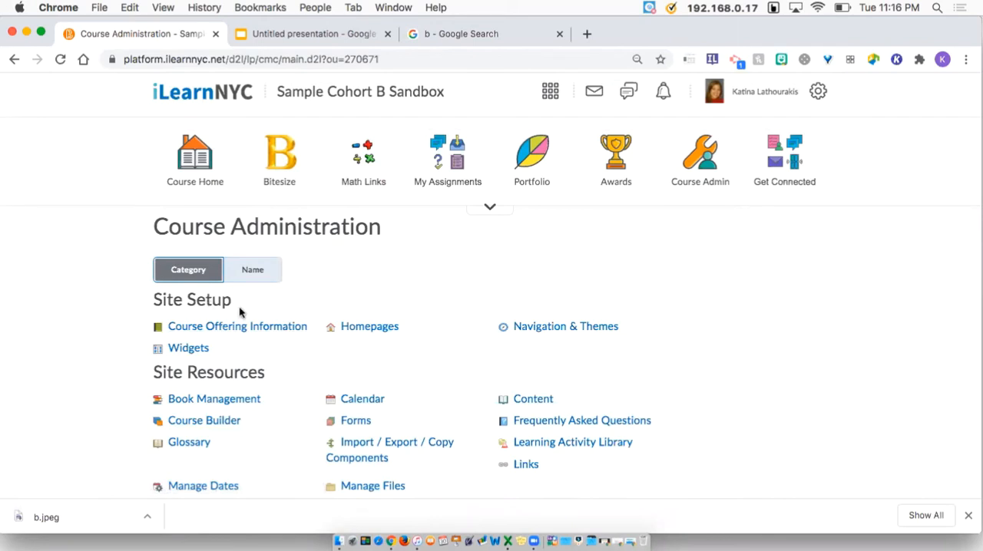
{"action": "left_click", "coordinate": [360, 330]}
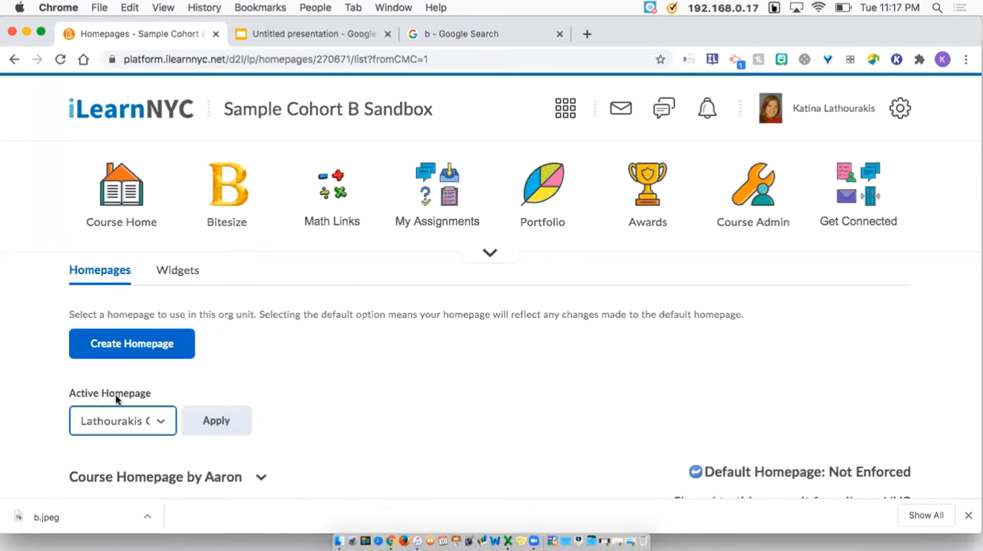
Try to set the active homepage to Default
{"action": "left_click", "coordinate": [164, 428]}
{"action": "left_click", "coordinate": [139, 179]}
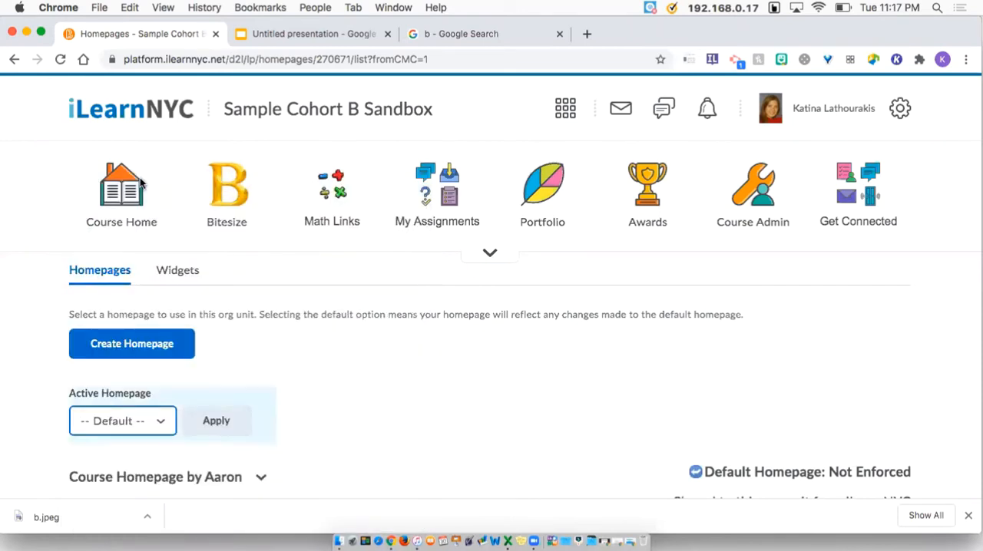
{"action": "left_click", "coordinate": [211, 431]}
Make a copy of the Course Homepage by Aaron homepage
{"action": "left_click", "coordinate": [262, 480]}
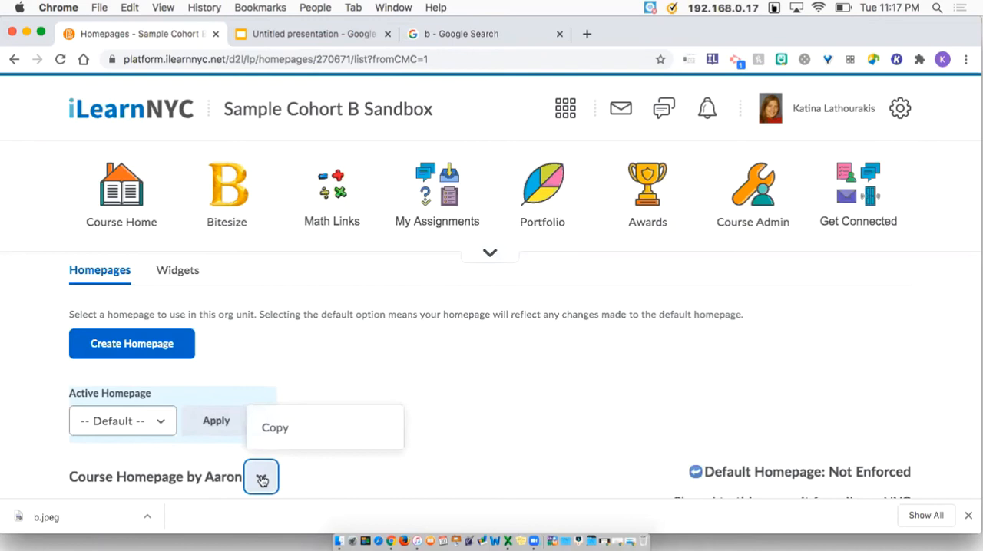
{"action": "left_click", "coordinate": [275, 429]}
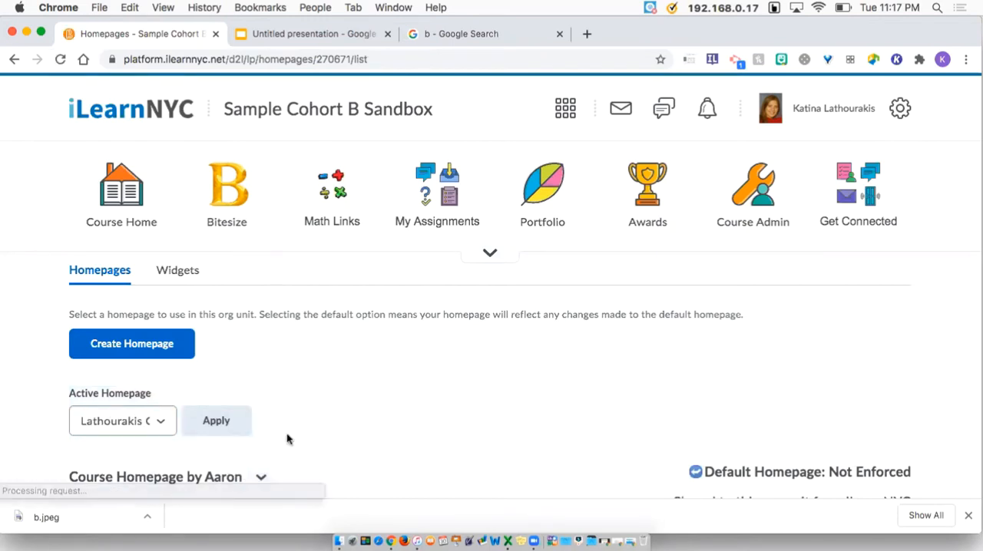
{"action": "scroll", "coordinate": [288, 439], "scroll_direction": "down", "scroll_amount": 3}
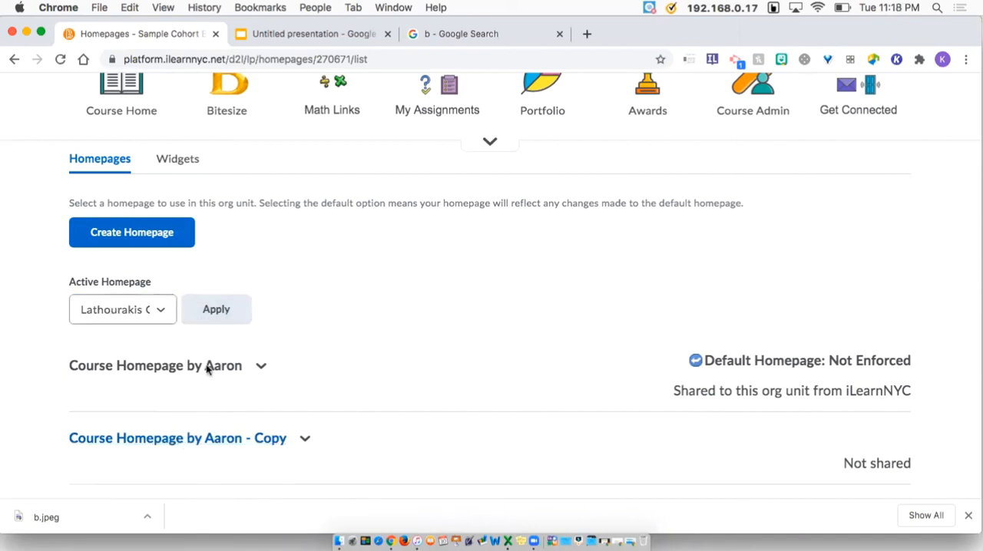
Open the homepage copy for editing and rename it KLJune2020
{"action": "left_click", "coordinate": [213, 441]}
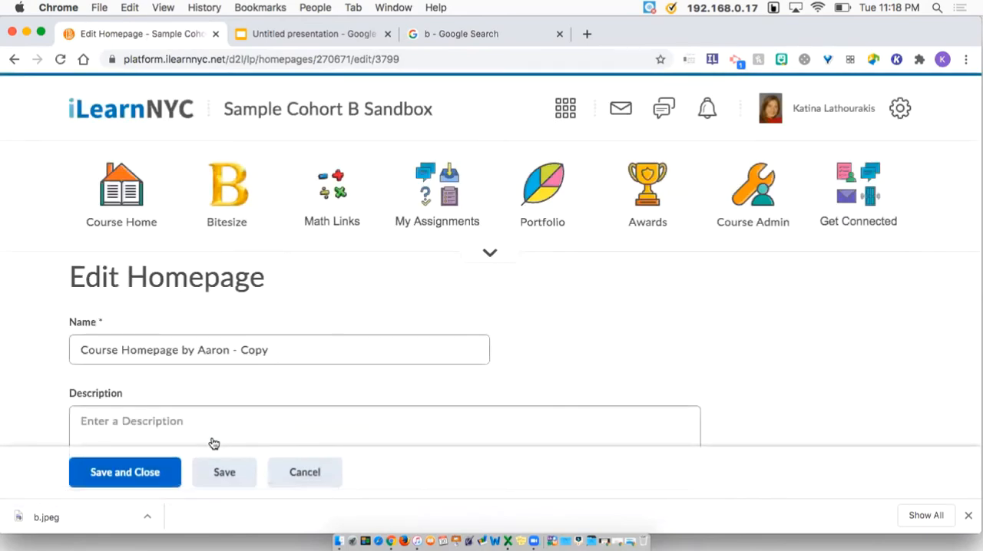
{"action": "left_click", "coordinate": [285, 349]}
{"action": "left_click_drag", "start_coordinate": [269, 350], "coordinate": [67, 353]}
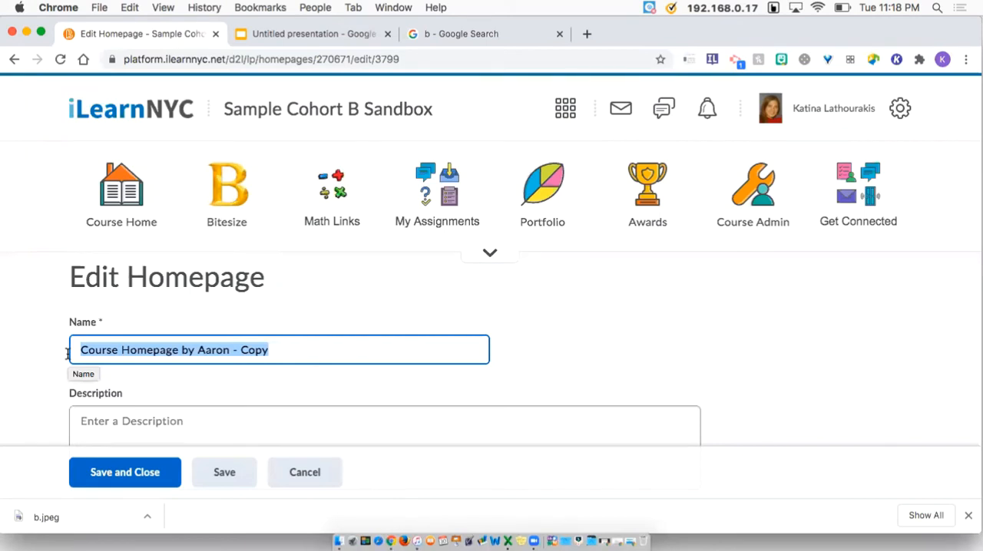
{"action": "type", "text": "KL"}
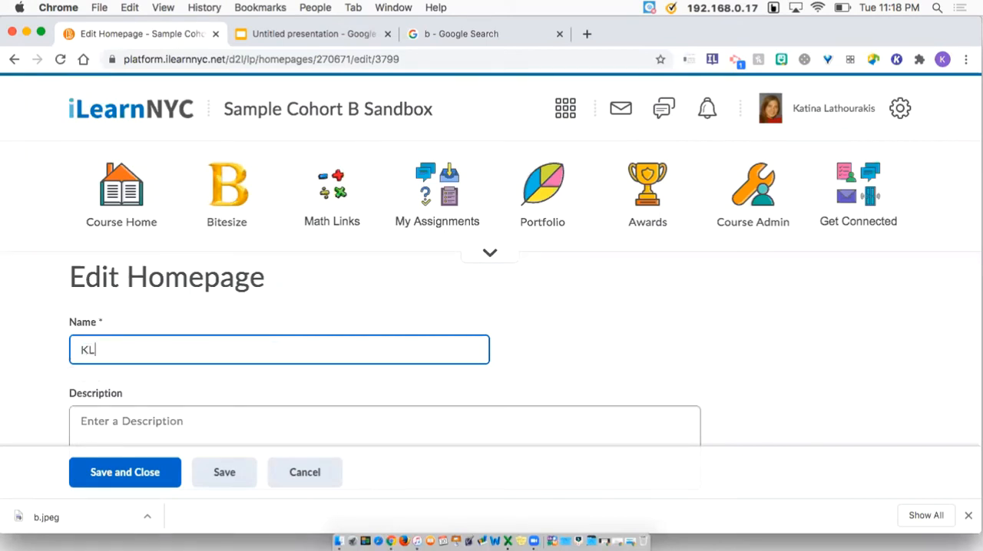
{"action": "type", "text": "June2020"}
Change the homepage copy's layout to Large Middle Panel
{"action": "scroll", "coordinate": [149, 367], "scroll_direction": "down", "scroll_amount": 5}
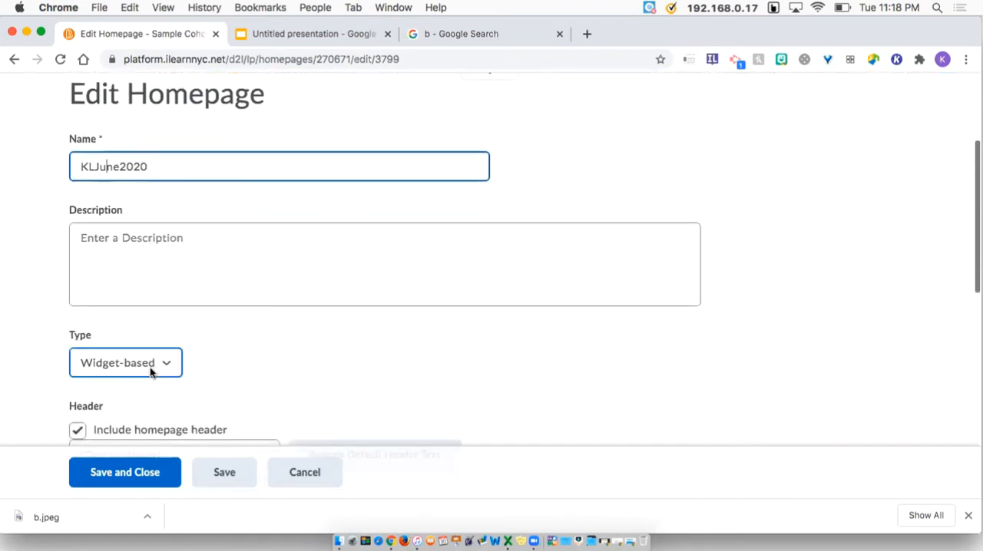
{"action": "scroll", "coordinate": [150, 367], "scroll_direction": "down", "scroll_amount": 3}
{"action": "scroll", "coordinate": [152, 372], "scroll_direction": "down", "scroll_amount": 5}
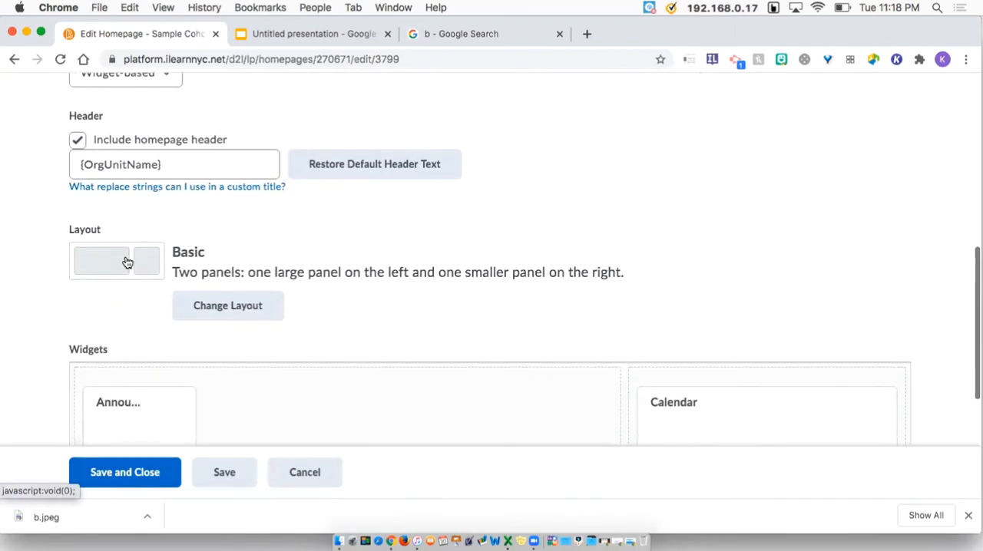
{"action": "left_click", "coordinate": [126, 261]}
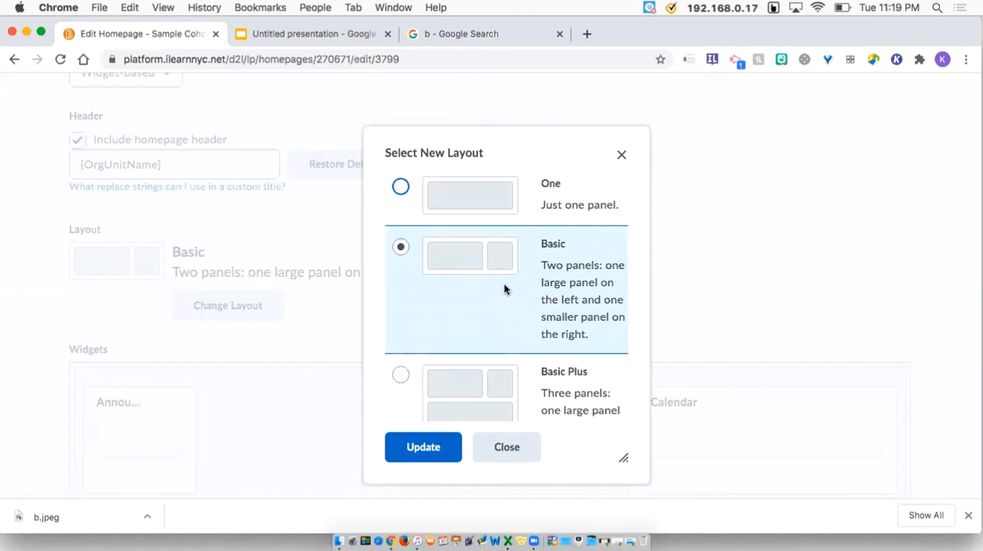
{"action": "scroll", "coordinate": [504, 289], "scroll_direction": "down", "scroll_amount": 5}
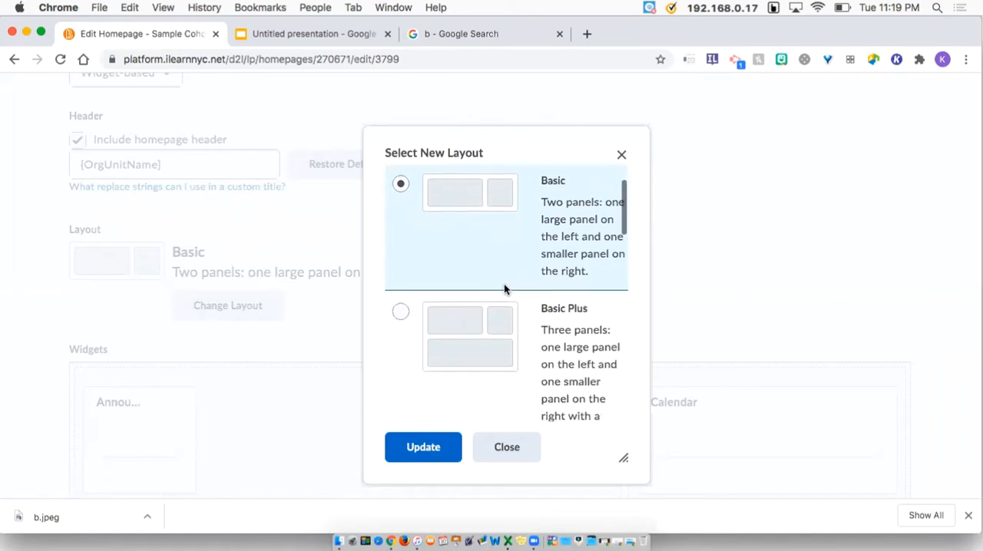
{"action": "scroll", "coordinate": [505, 289], "scroll_direction": "down", "scroll_amount": 10}
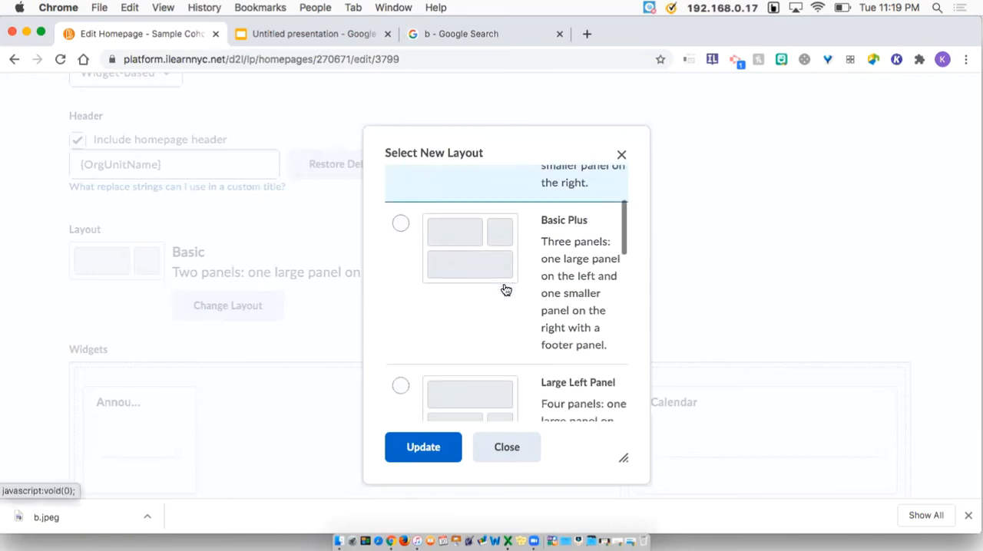
{"action": "scroll", "coordinate": [506, 289], "scroll_direction": "down", "scroll_amount": 8}
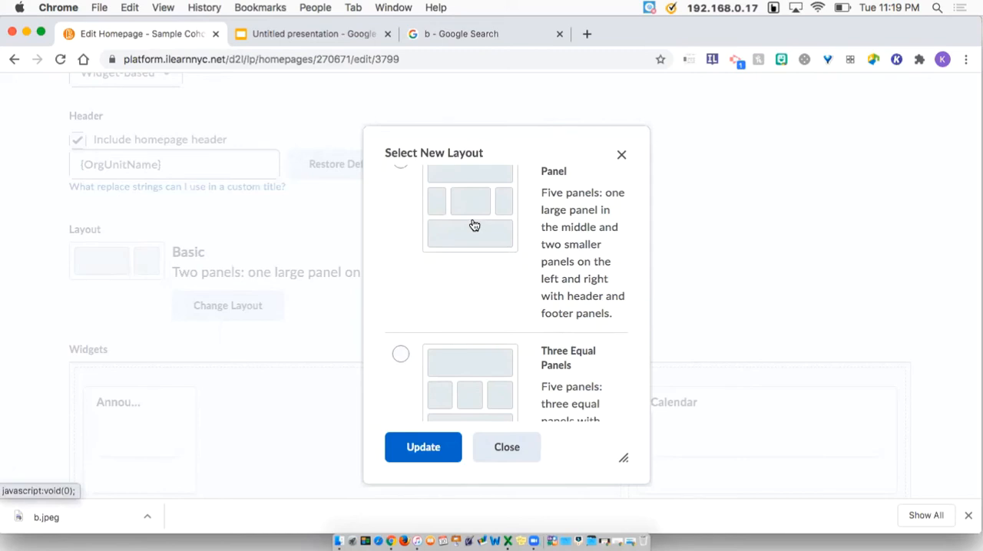
{"action": "scroll", "coordinate": [403, 178], "scroll_direction": "up", "scroll_amount": 1}
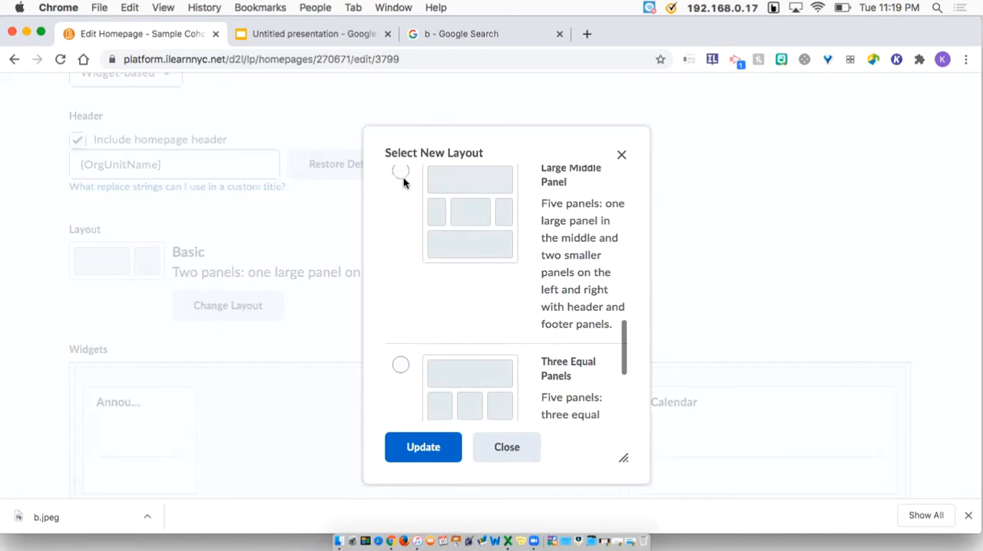
{"action": "left_click", "coordinate": [403, 178]}
{"action": "left_click", "coordinate": [436, 451]}
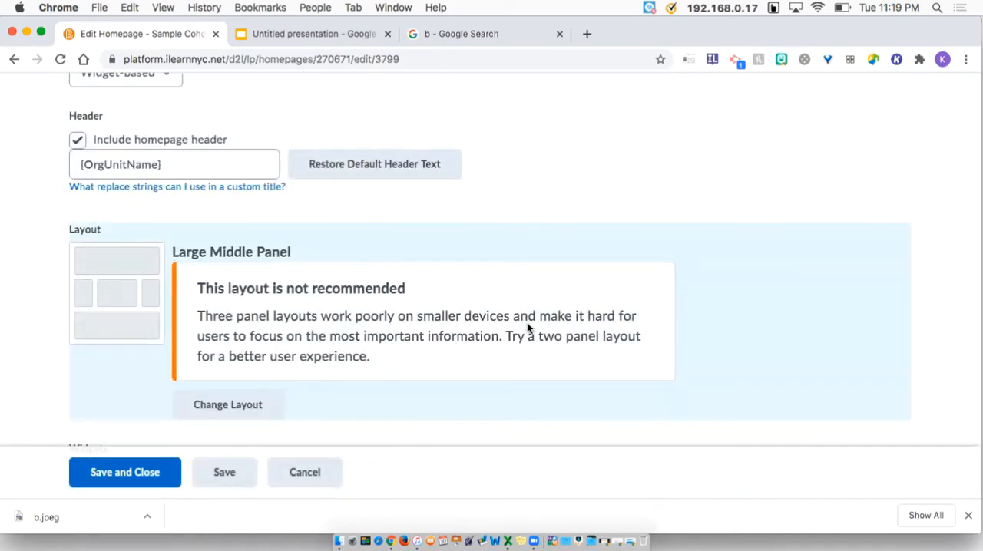
Change the homepage layout back to Basic
{"action": "left_click", "coordinate": [230, 407]}
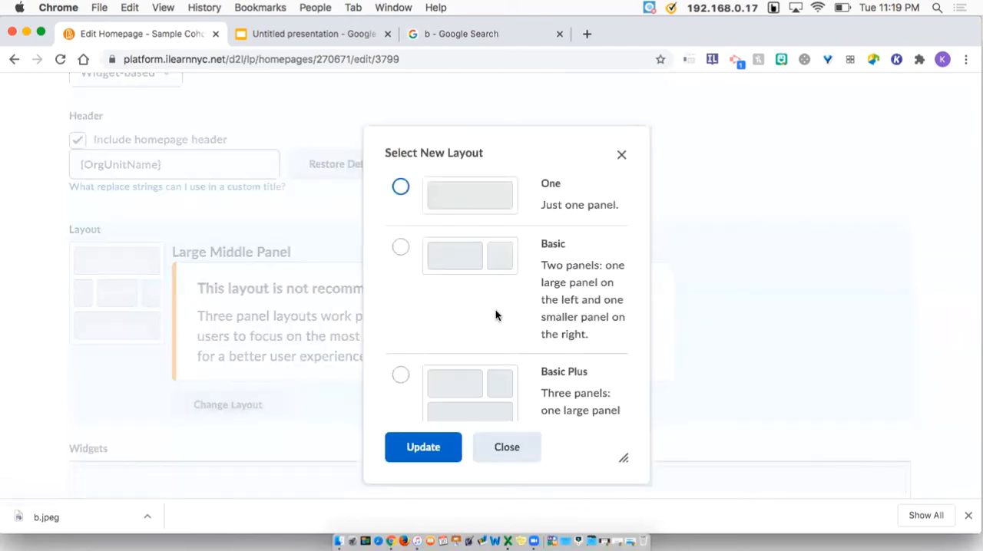
{"action": "scroll", "coordinate": [487, 419], "scroll_direction": "down", "scroll_amount": 1}
{"action": "scroll", "coordinate": [472, 361], "scroll_direction": "up", "scroll_amount": 1}
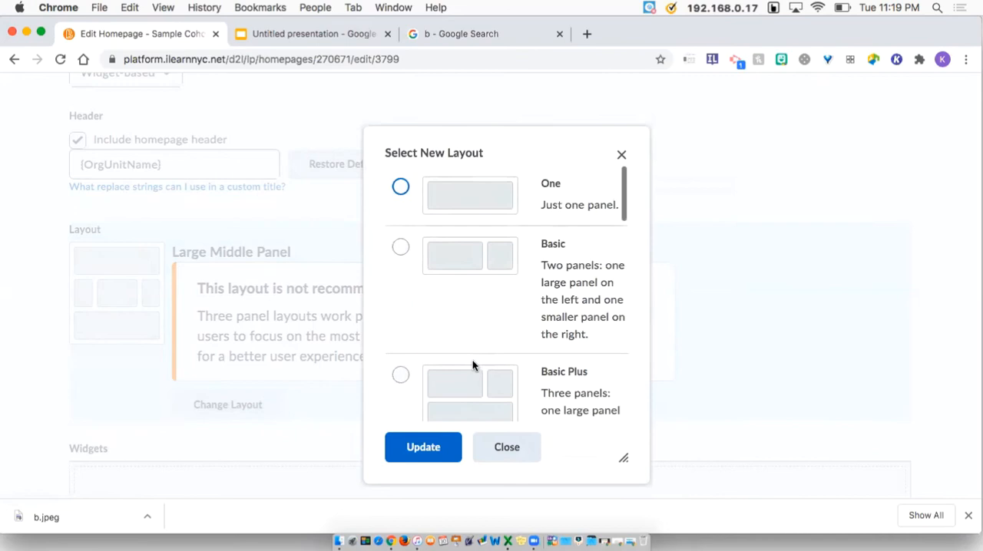
{"action": "left_click", "coordinate": [439, 274]}
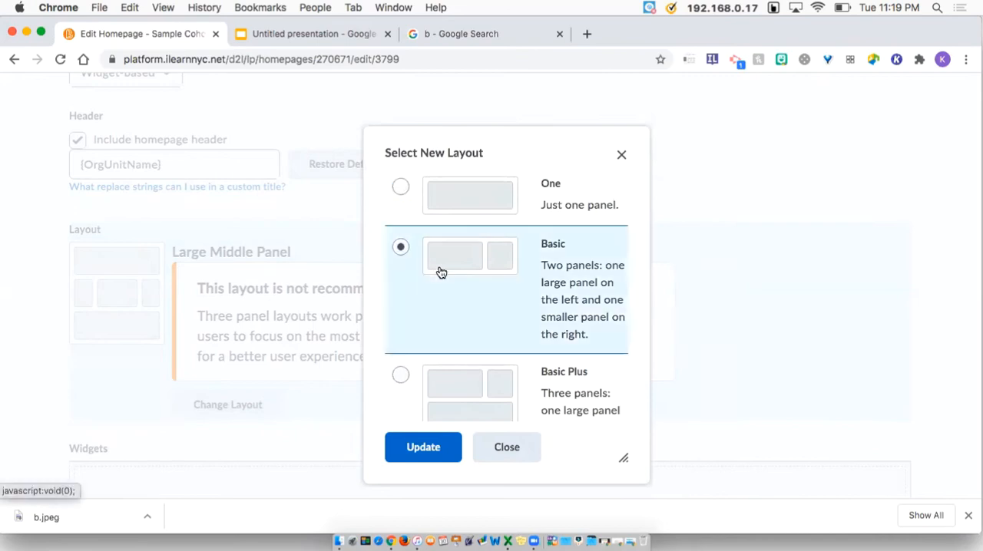
{"action": "left_click", "coordinate": [437, 454]}
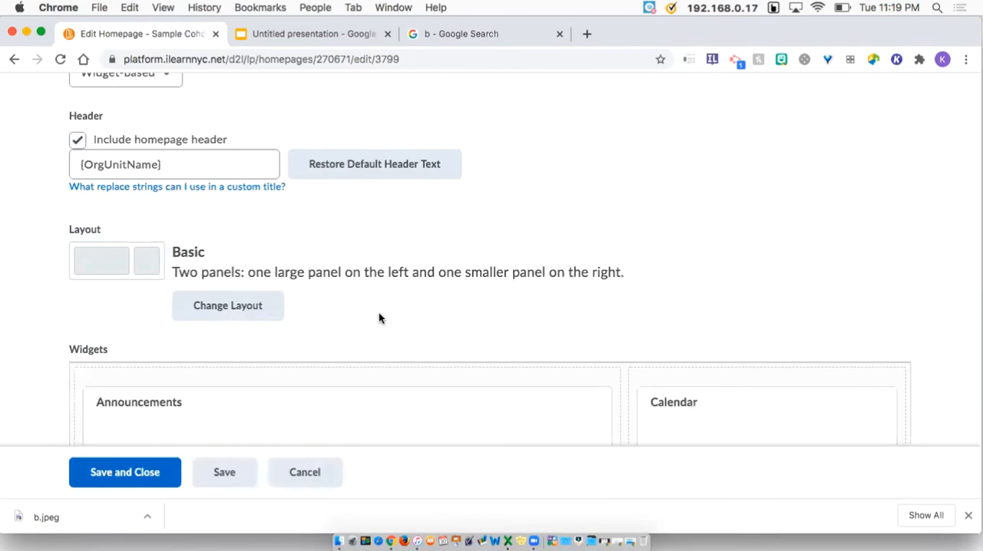
Review the widget panels and save and close the KLJune2020 homepage
{"action": "scroll", "coordinate": [378, 318], "scroll_direction": "down", "scroll_amount": 6}
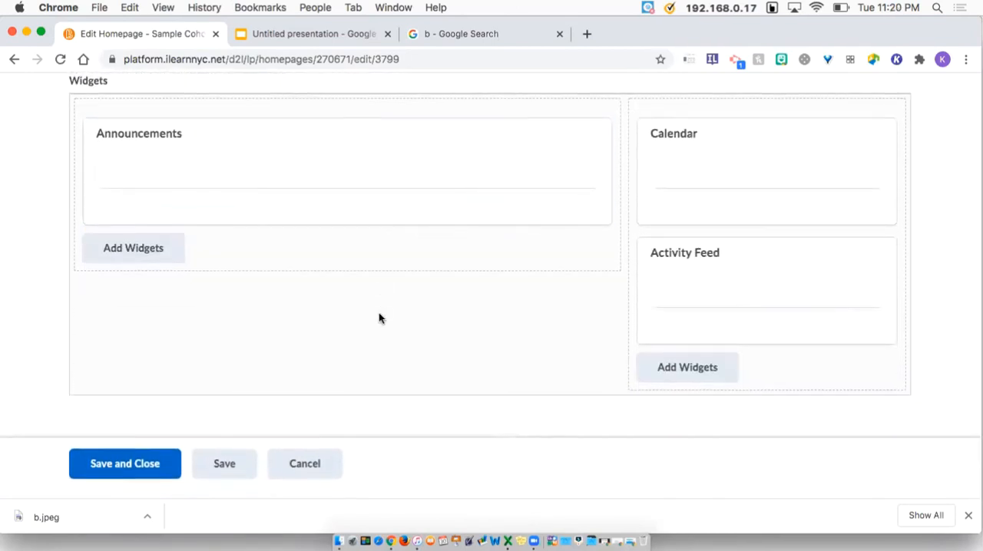
{"action": "scroll", "coordinate": [379, 318], "scroll_direction": "up", "scroll_amount": 6}
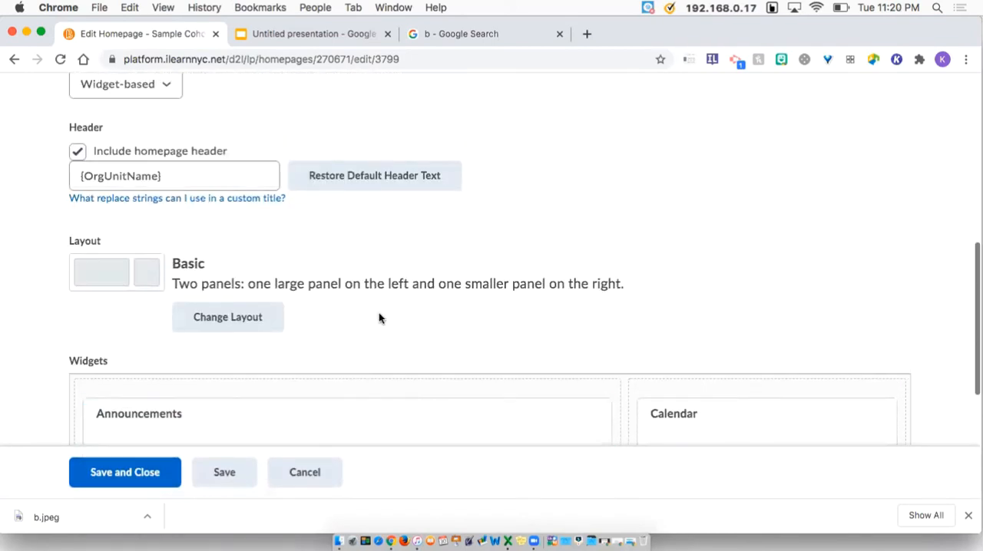
{"action": "scroll", "coordinate": [379, 313], "scroll_direction": "up", "scroll_amount": 8}
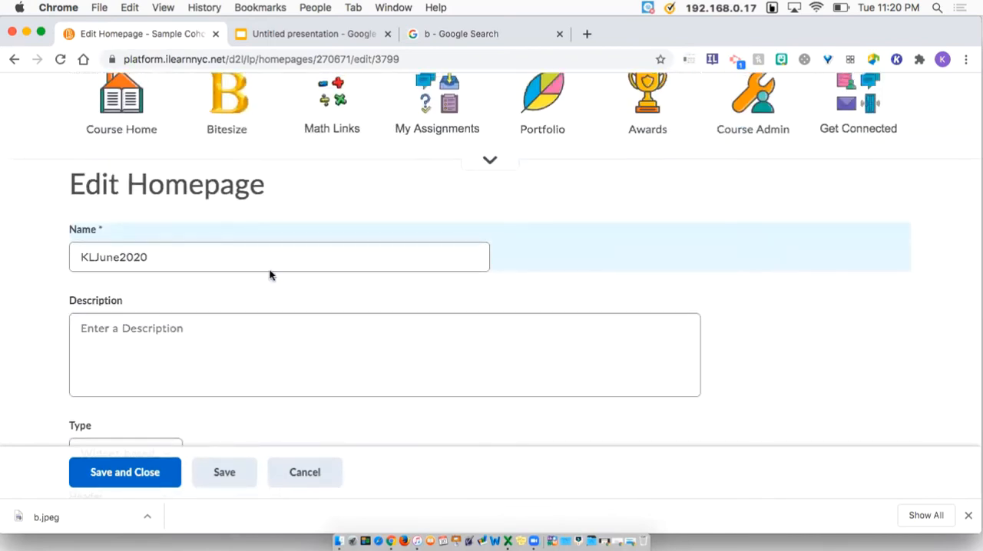
{"action": "scroll", "coordinate": [271, 275], "scroll_direction": "down", "scroll_amount": 5}
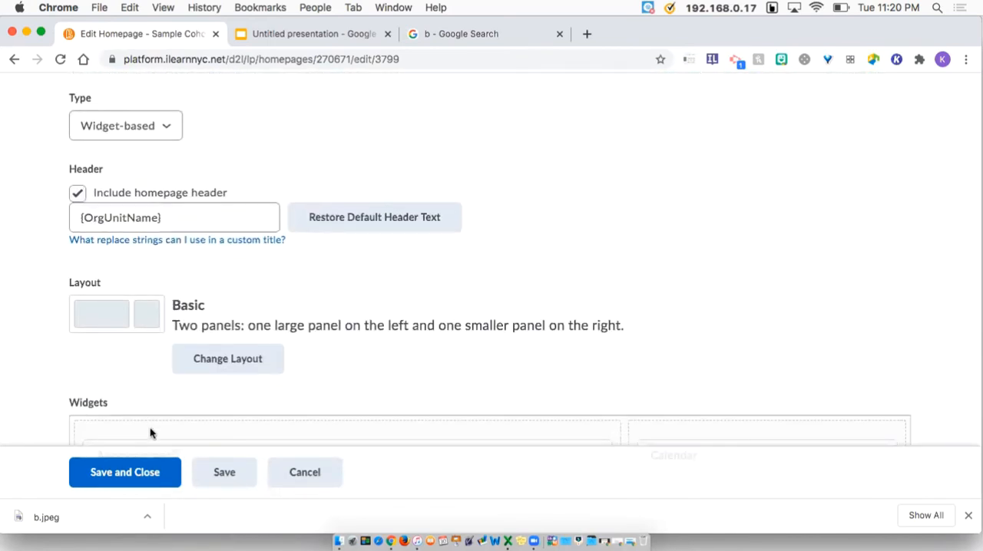
{"action": "left_click", "coordinate": [155, 480]}
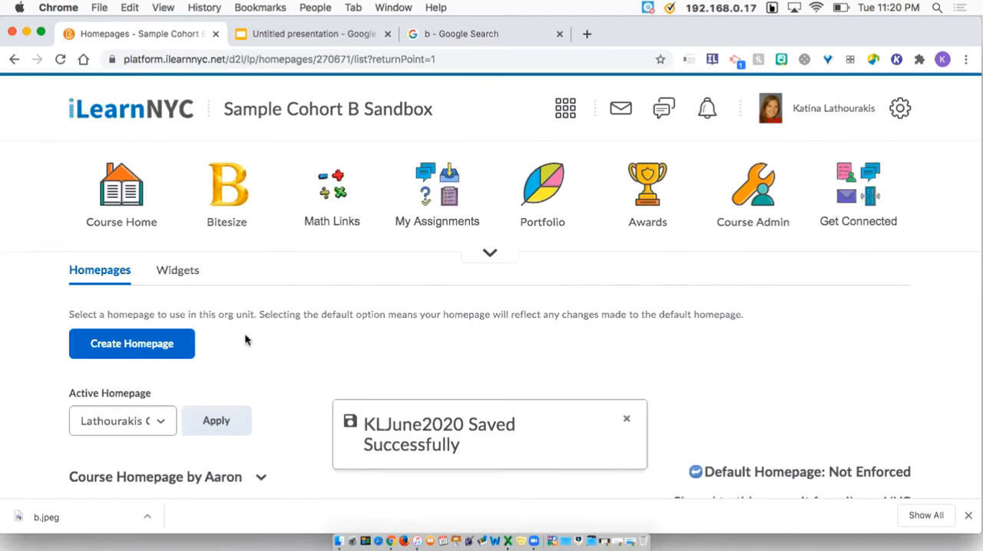
Open the widgets list and preview the Course Overview system widget
{"action": "left_click", "coordinate": [188, 271]}
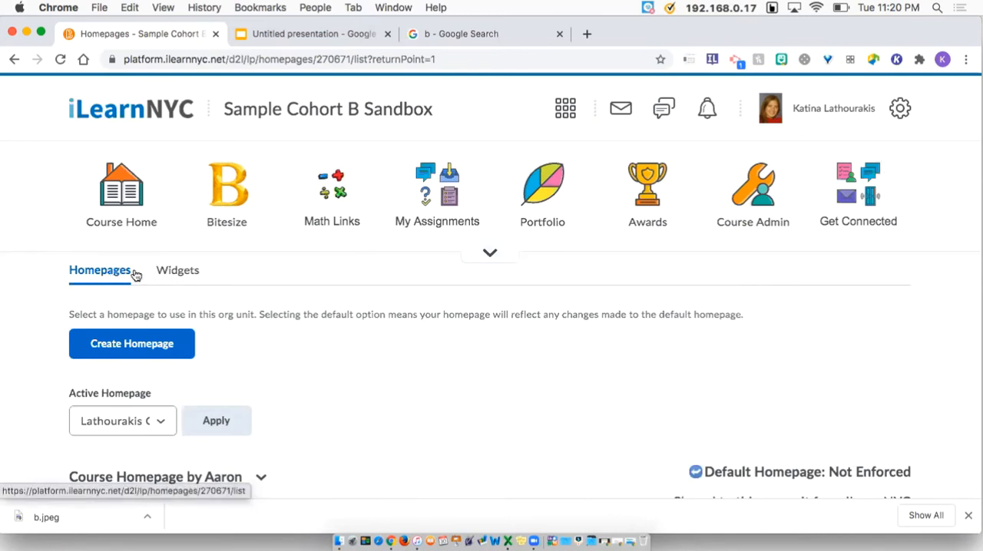
{"action": "left_click", "coordinate": [184, 277]}
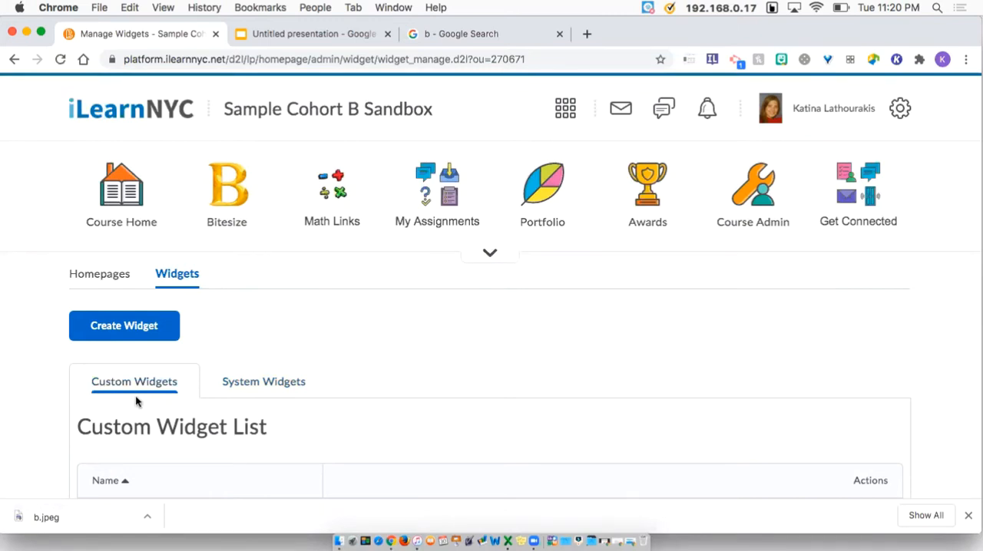
{"action": "left_click", "coordinate": [235, 393]}
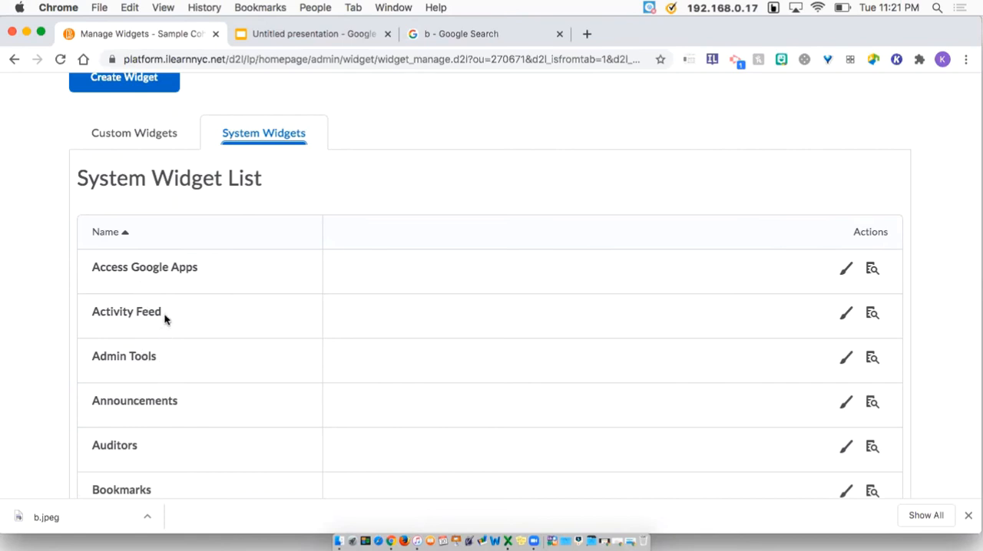
{"action": "scroll", "coordinate": [165, 320], "scroll_direction": "down", "scroll_amount": 5}
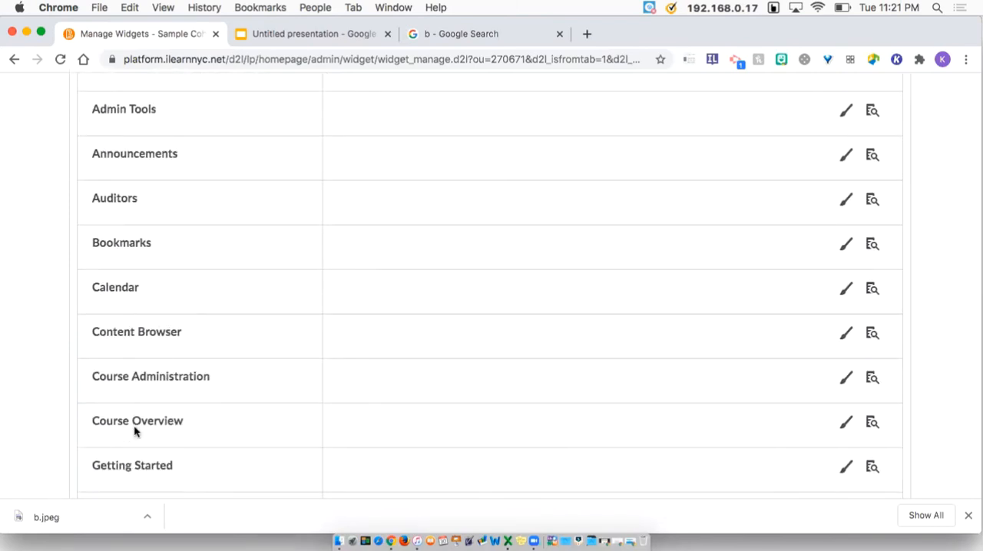
{"action": "left_click", "coordinate": [870, 424]}
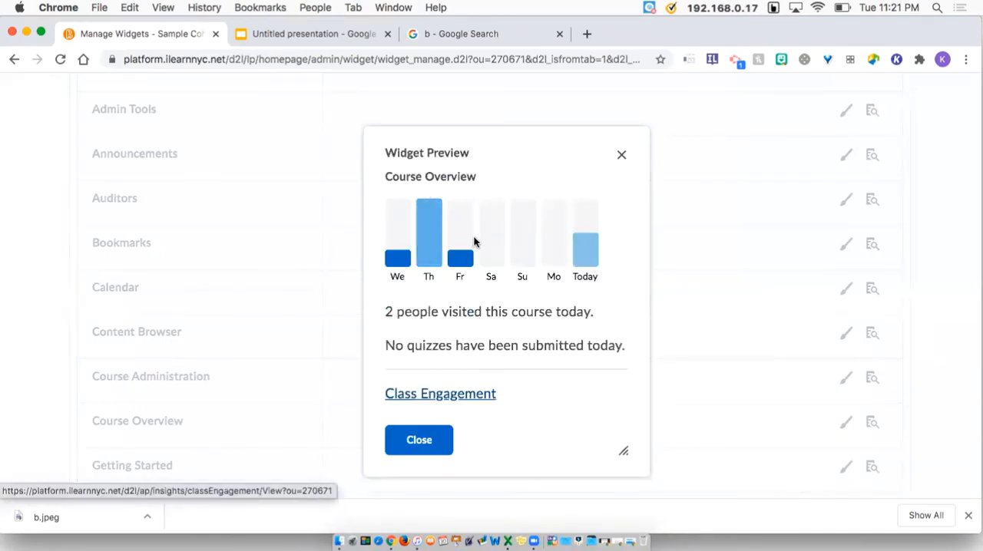
{"action": "mouse_move", "coordinate": [427, 252]}
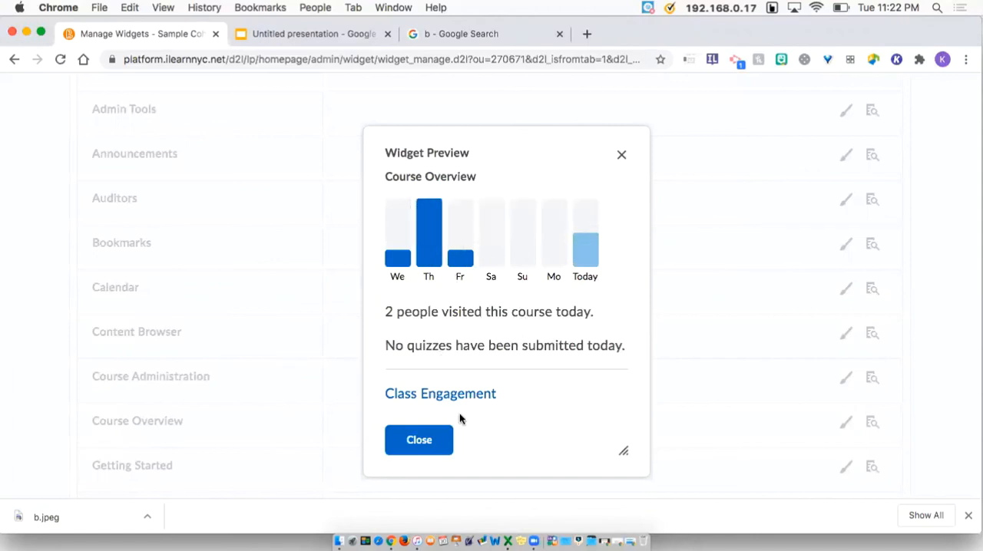
{"action": "left_click", "coordinate": [419, 440]}
Preview the Content Nav widget and the Contact Info widget among the custom widgets
{"action": "scroll", "coordinate": [393, 363], "scroll_direction": "up", "scroll_amount": 3}
{"action": "scroll", "coordinate": [392, 355], "scroll_direction": "up", "scroll_amount": 3}
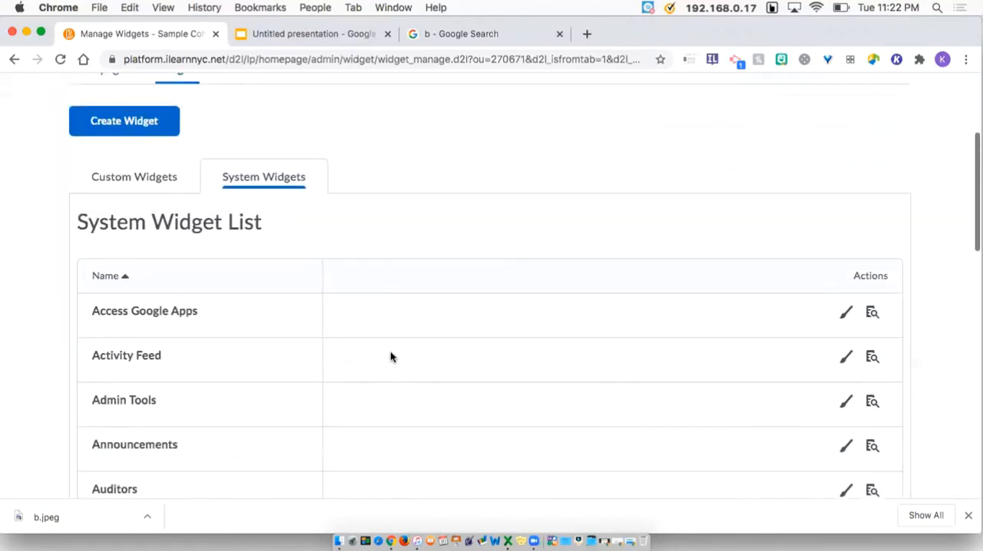
{"action": "left_click", "coordinate": [139, 204]}
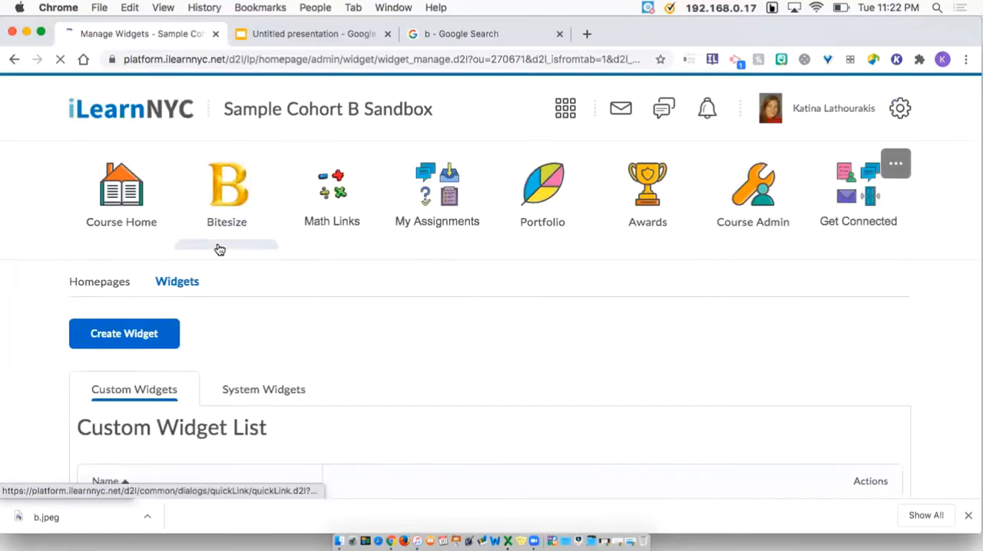
{"action": "scroll", "coordinate": [277, 304], "scroll_direction": "down", "scroll_amount": 5}
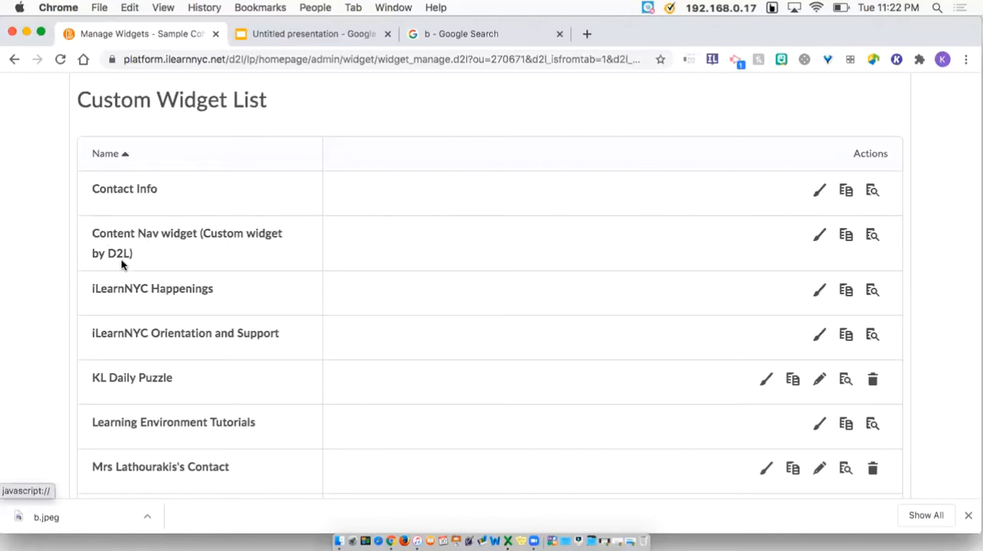
{"action": "left_click", "coordinate": [872, 236]}
{"action": "scroll", "coordinate": [573, 321], "scroll_direction": "down", "scroll_amount": 2}
{"action": "scroll", "coordinate": [574, 321], "scroll_direction": "down", "scroll_amount": 5}
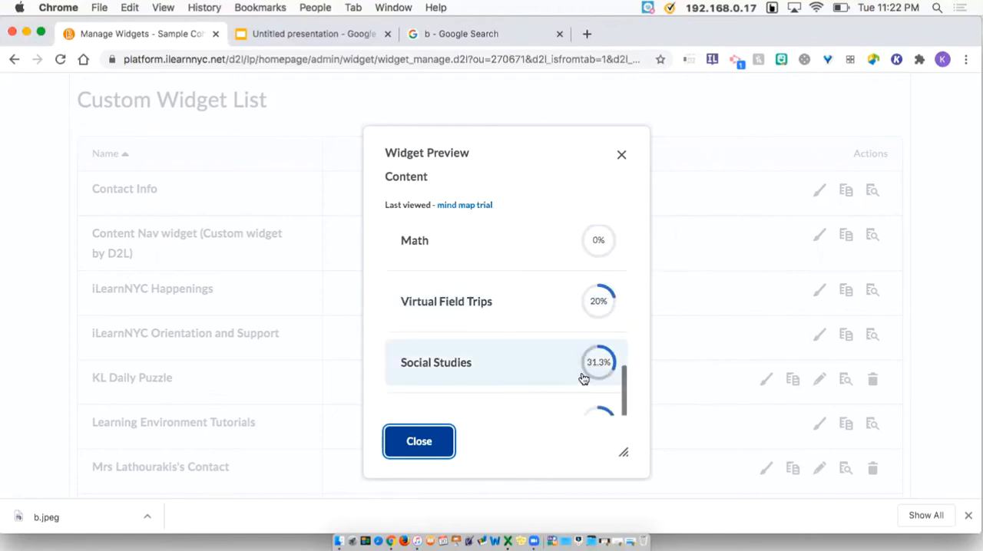
{"action": "scroll", "coordinate": [582, 376], "scroll_direction": "down", "scroll_amount": 2}
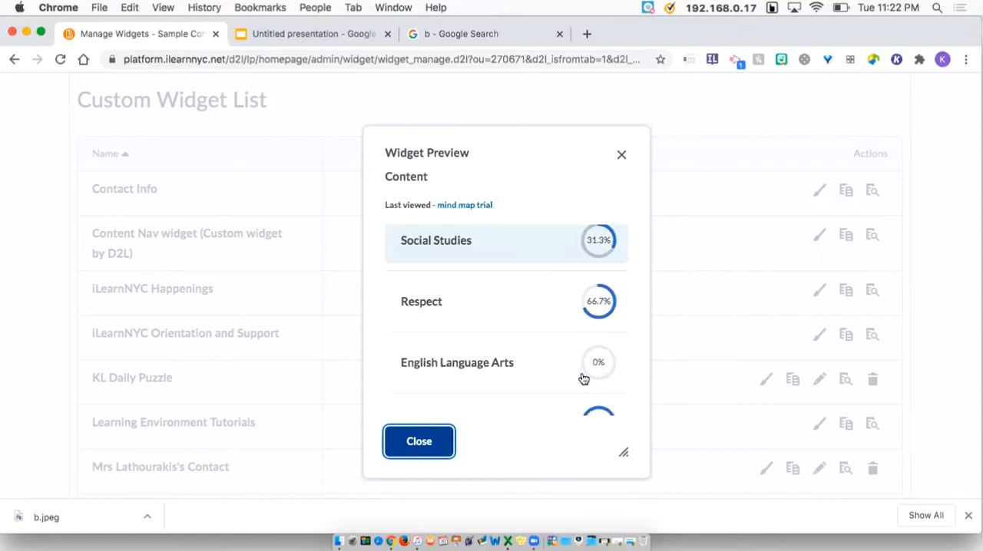
{"action": "key", "text": "Escape"}
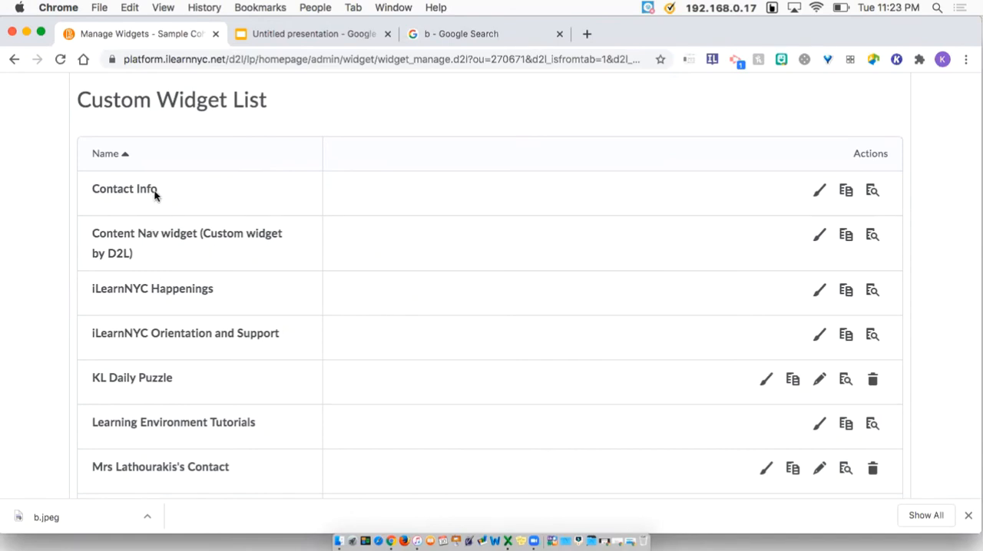
{"action": "left_click", "coordinate": [872, 192]}
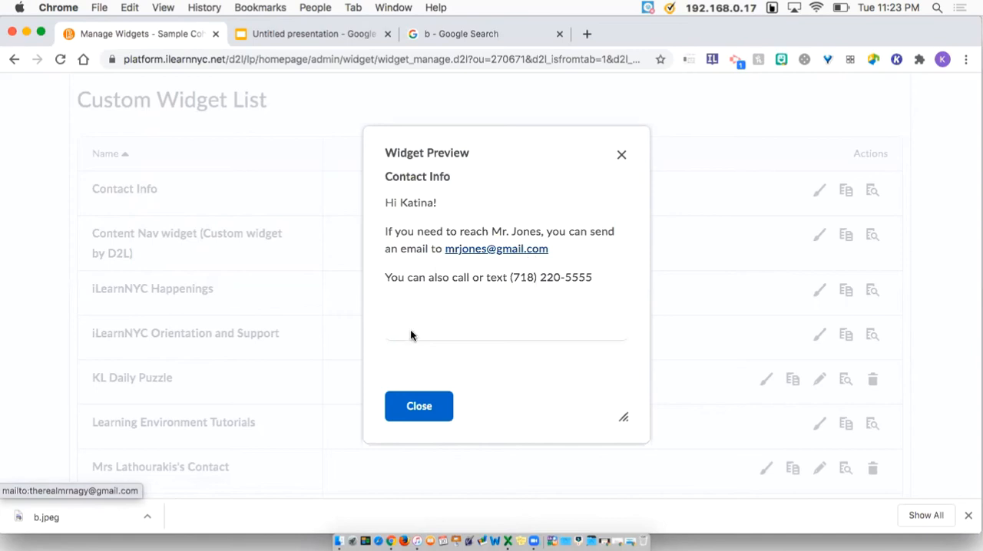
{"action": "left_click", "coordinate": [420, 411]}
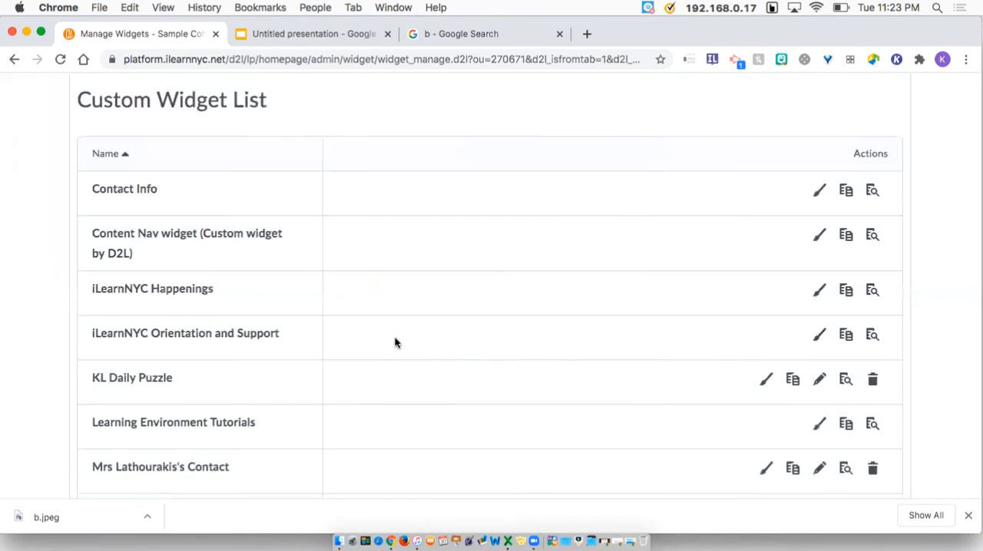
Create a copy of the Contact Info custom widget
{"action": "left_click", "coordinate": [848, 196]}
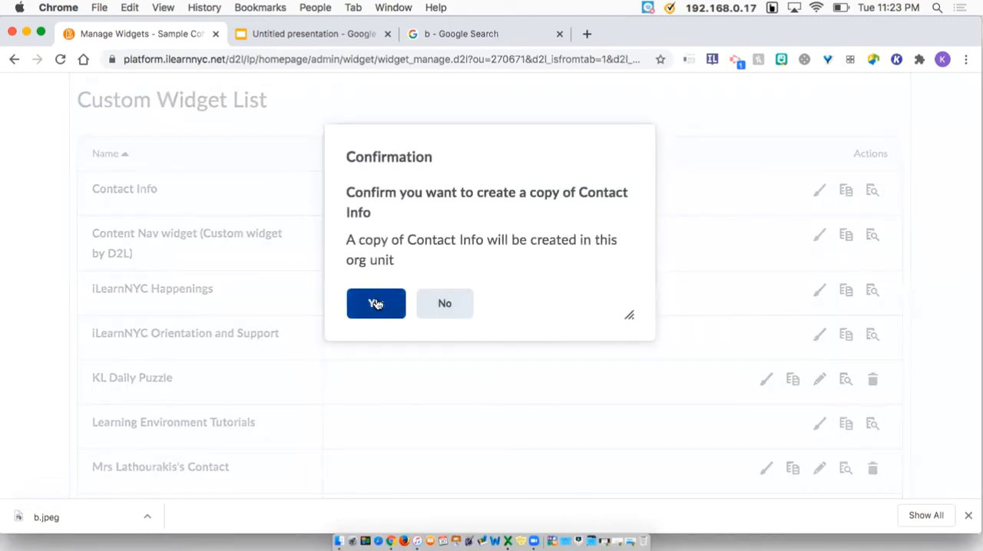
{"action": "left_click", "coordinate": [376, 304]}
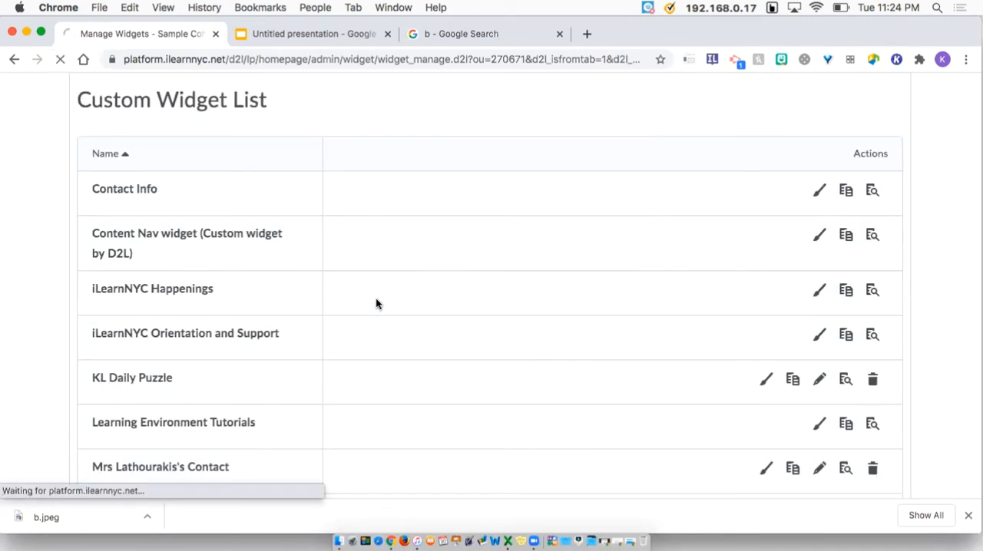
{"action": "scroll", "coordinate": [375, 304], "scroll_direction": "down", "scroll_amount": 3}
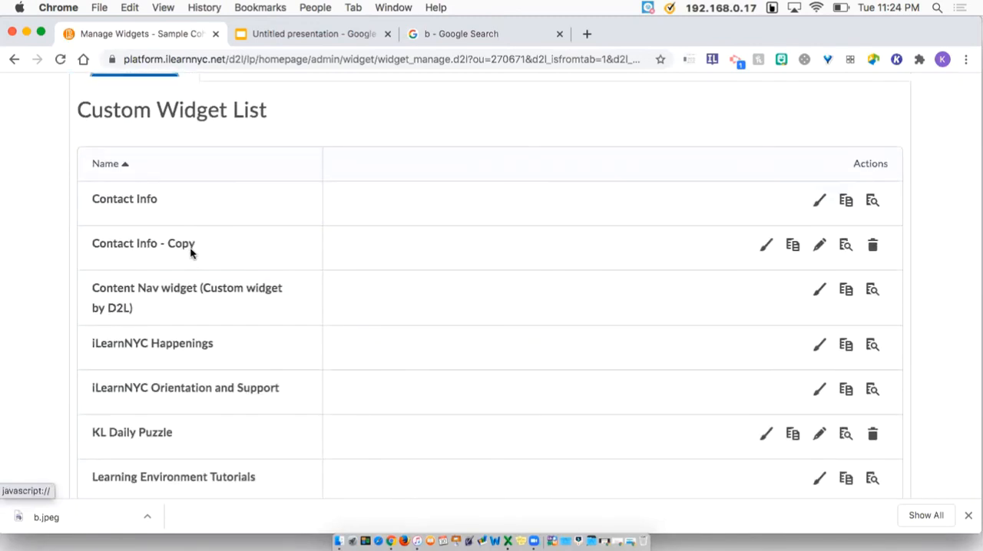
Rename the copied Contact Info widget to "Want to contact me?"
{"action": "left_click", "coordinate": [818, 246]}
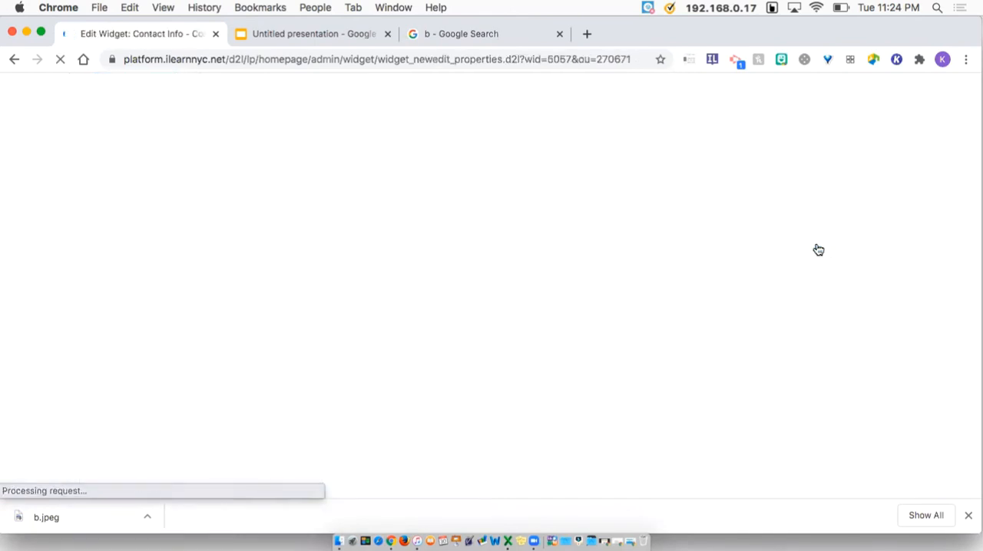
{"action": "scroll", "coordinate": [701, 296], "scroll_direction": "down", "scroll_amount": 2}
{"action": "scroll", "coordinate": [700, 300], "scroll_direction": "down", "scroll_amount": 6}
{"action": "scroll", "coordinate": [701, 307], "scroll_direction": "down", "scroll_amount": 2}
{"action": "left_click_drag", "start_coordinate": [222, 193], "coordinate": [65, 188]}
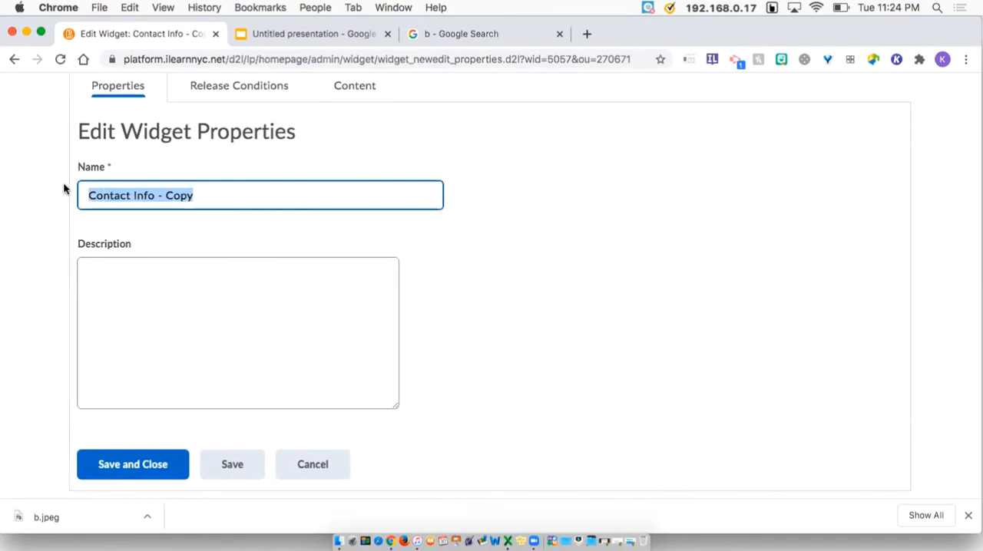
{"action": "key", "text": "BackSpace"}
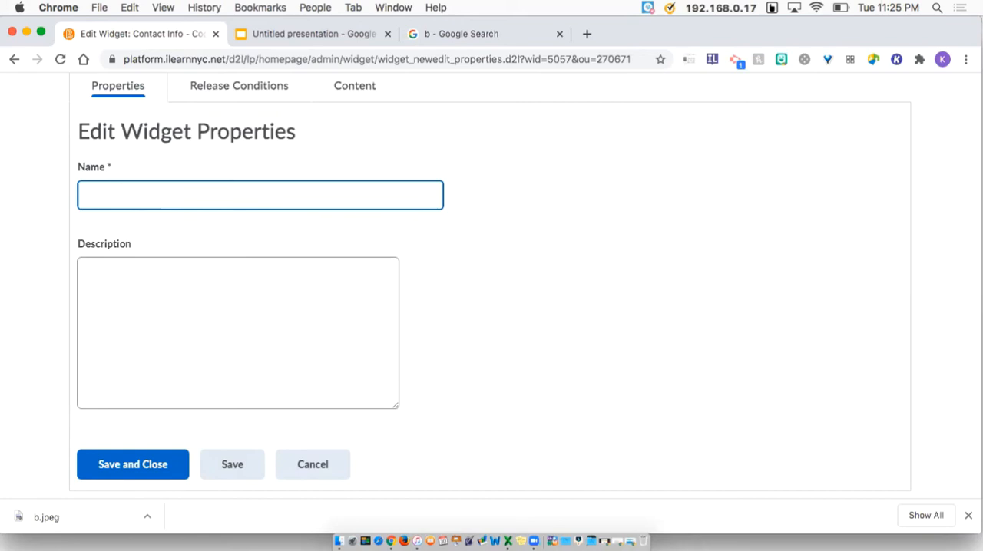
{"action": "type", "text": "Want to contact me?"}
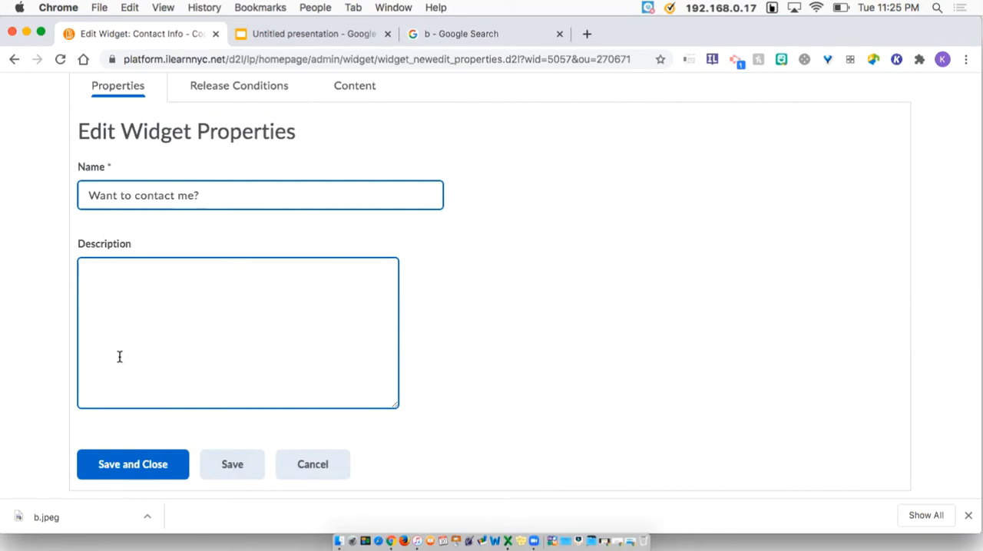
Review the widget's Release Conditions and Content tabs
{"action": "left_click", "coordinate": [238, 94]}
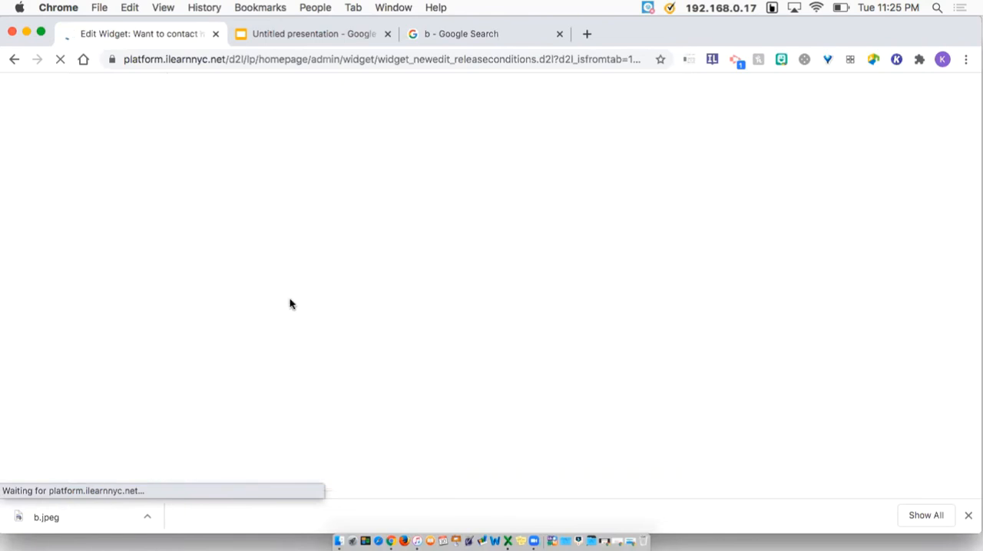
{"action": "scroll", "coordinate": [223, 299], "scroll_direction": "down", "scroll_amount": 5}
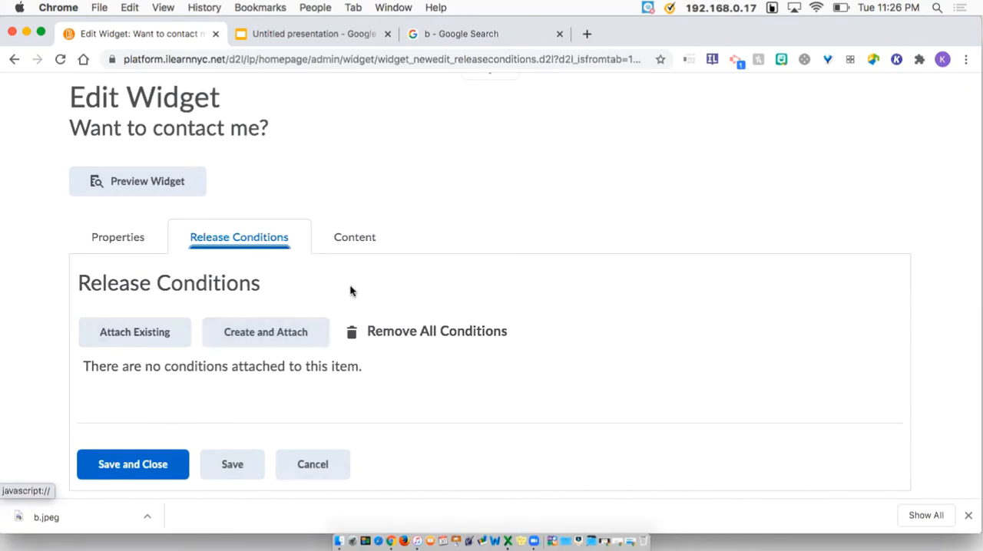
{"action": "left_click", "coordinate": [359, 239]}
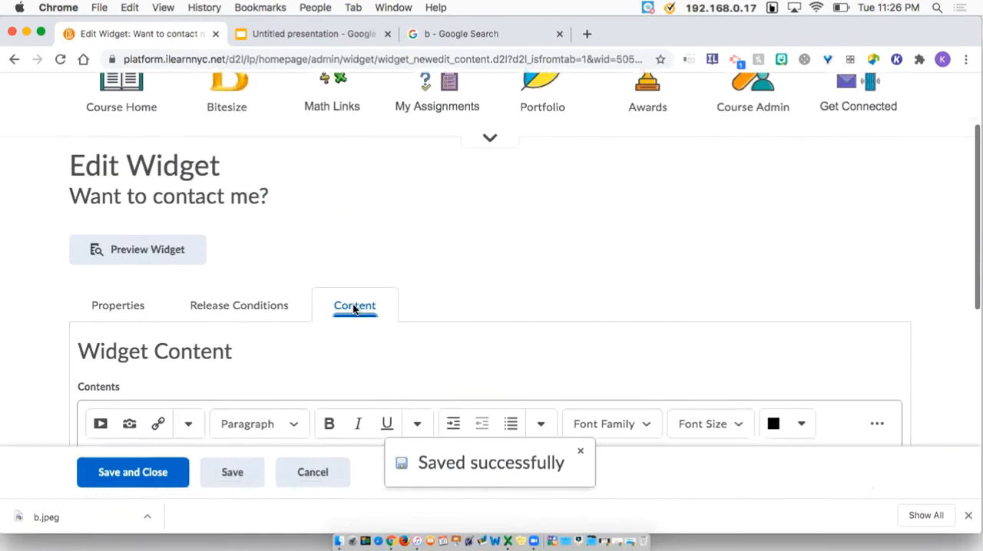
{"action": "scroll", "coordinate": [354, 326], "scroll_direction": "down", "scroll_amount": 4}
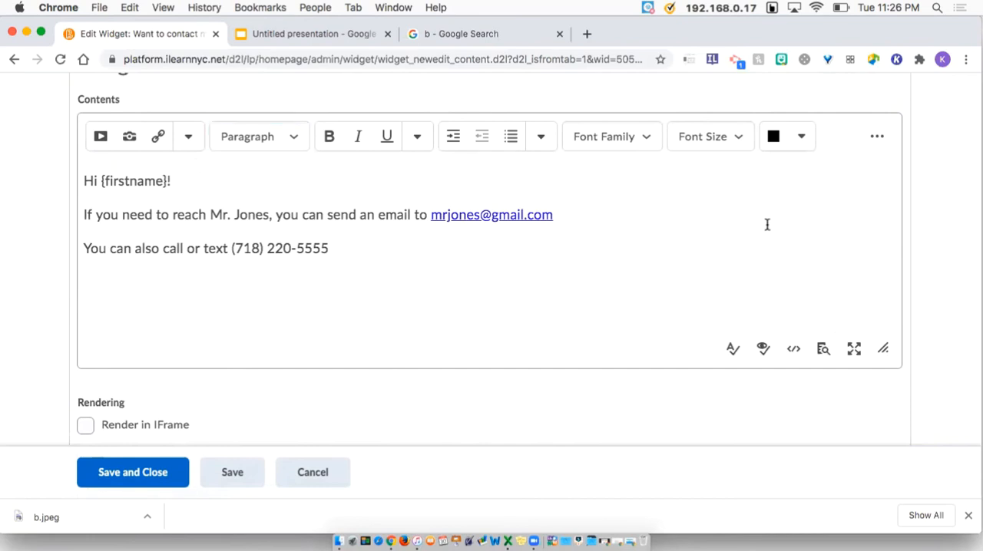
Browse the Insert Stuff sources for the widget content and cancel the dialog
{"action": "left_click", "coordinate": [102, 137]}
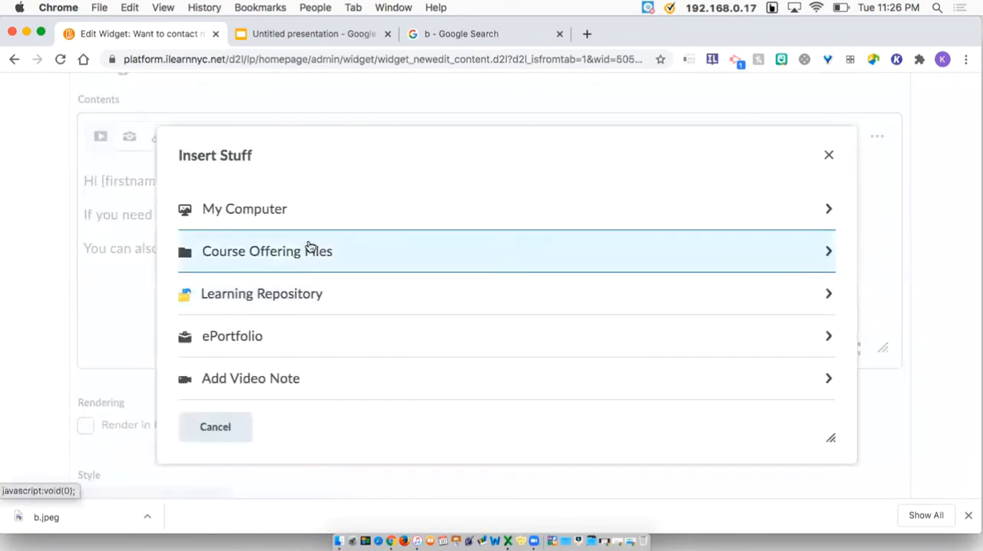
{"action": "scroll", "coordinate": [309, 271], "scroll_direction": "down", "scroll_amount": 3}
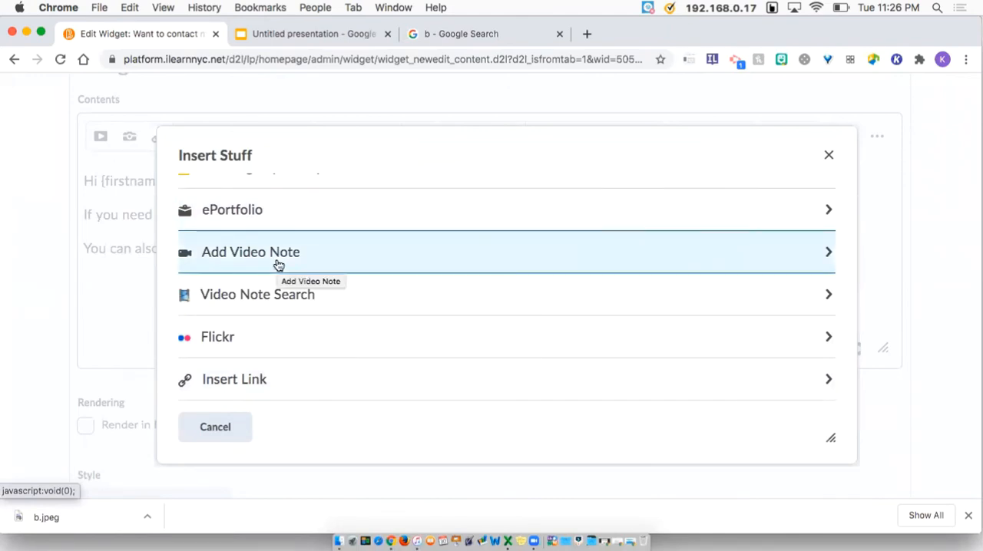
{"action": "scroll", "coordinate": [279, 265], "scroll_direction": "down", "scroll_amount": 3}
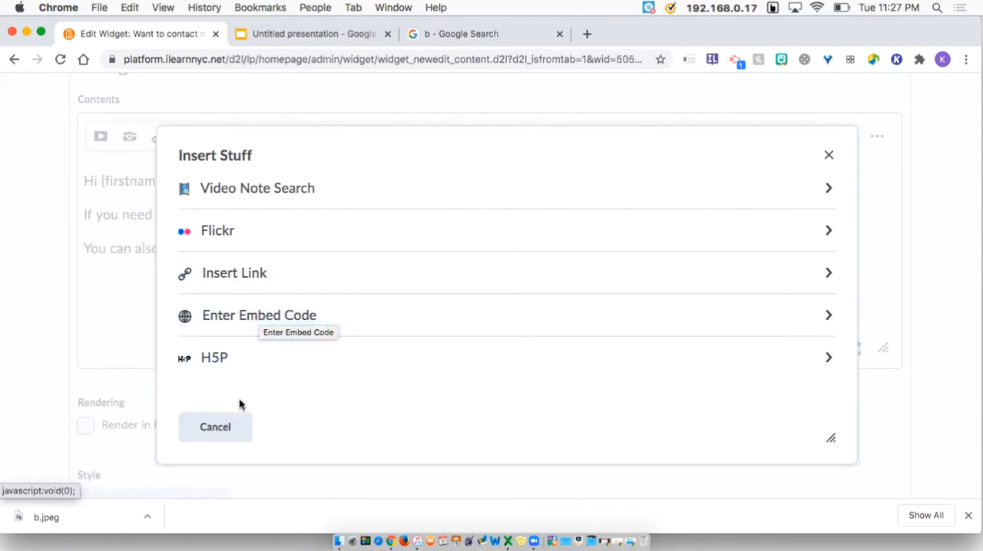
{"action": "left_click", "coordinate": [231, 422]}
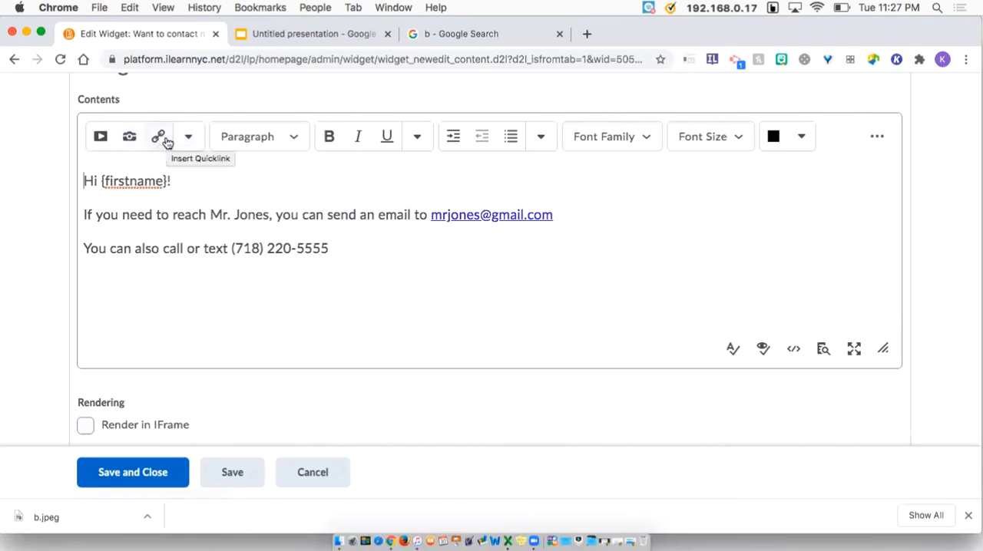
Try the equation tools, building a graphical square-root fraction and switching to the chemistry equation option
{"action": "left_click", "coordinate": [877, 137]}
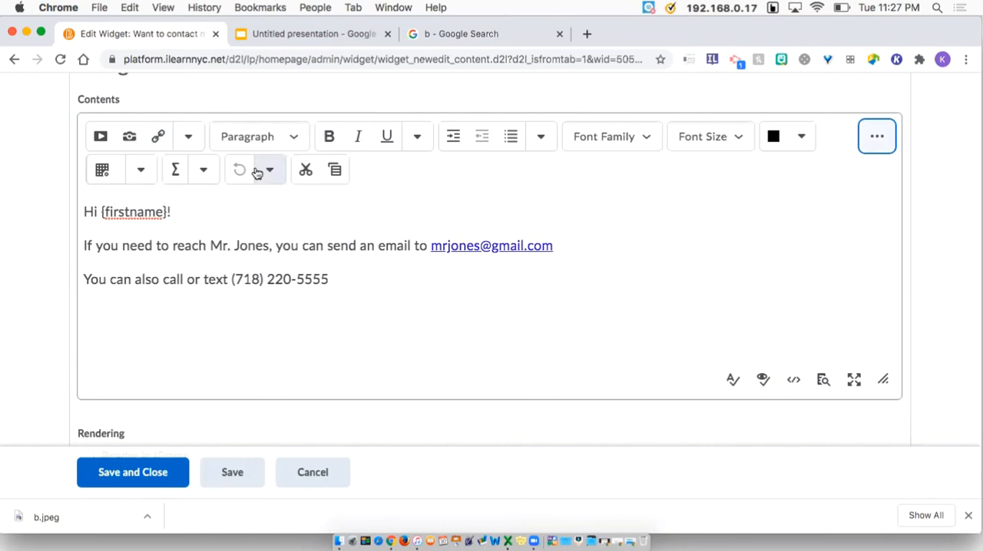
{"action": "left_click", "coordinate": [201, 172]}
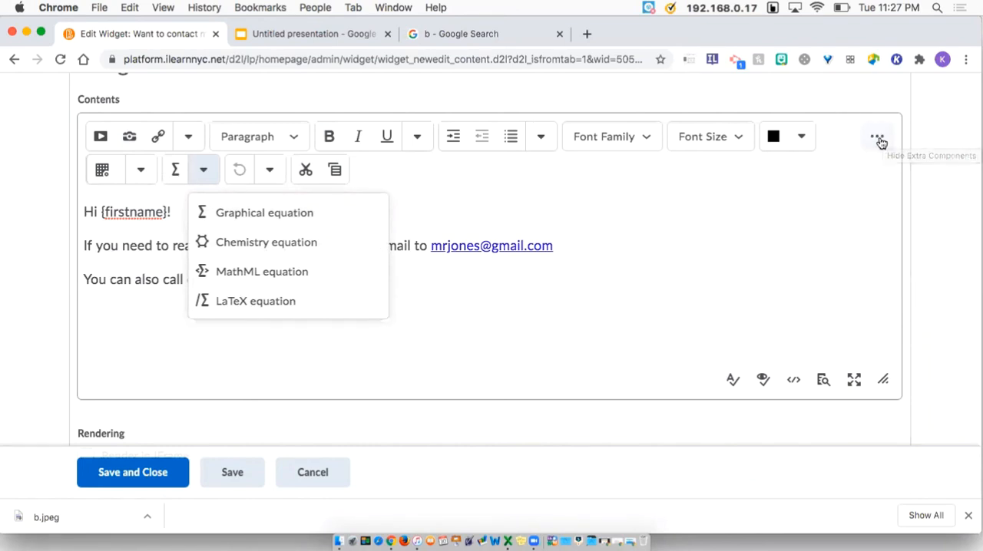
{"action": "left_click", "coordinate": [248, 215]}
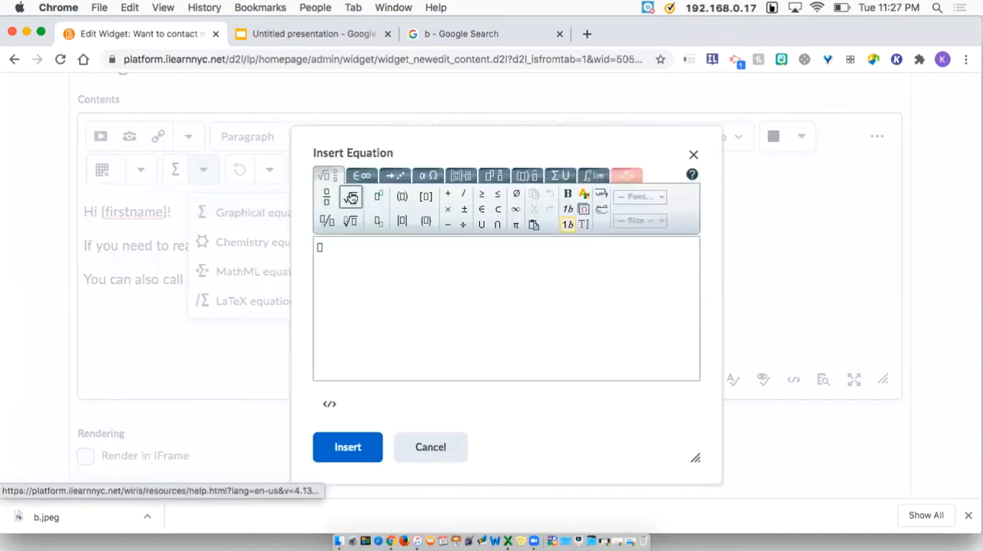
{"action": "left_click", "coordinate": [327, 196]}
{"action": "left_click", "coordinate": [351, 200]}
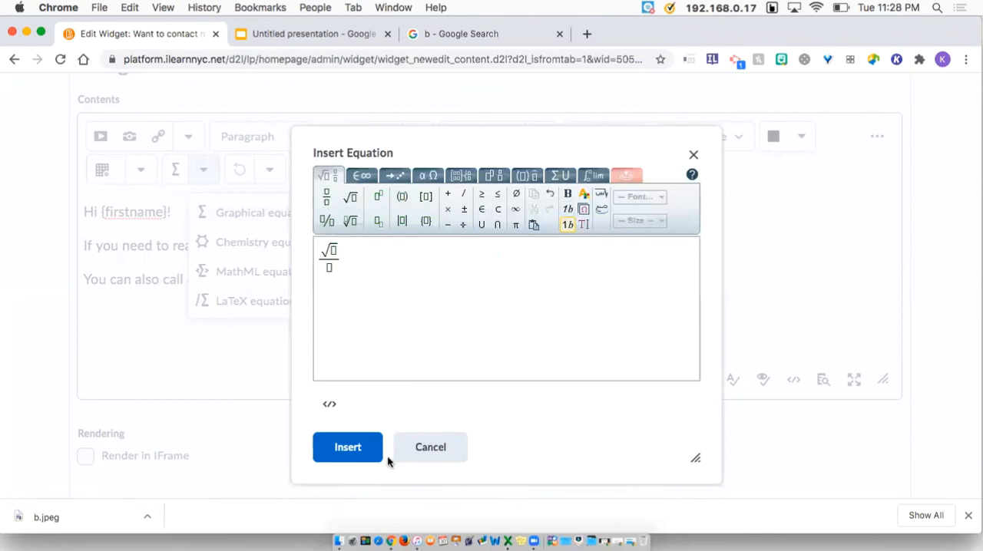
{"action": "left_click", "coordinate": [423, 452]}
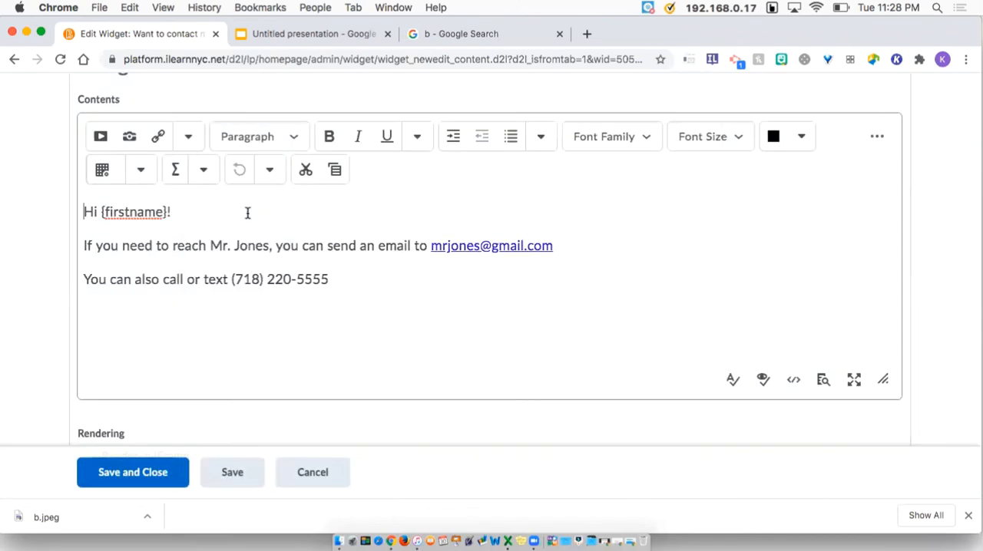
{"action": "left_click", "coordinate": [202, 178]}
{"action": "left_click", "coordinate": [261, 243]}
Replace the teacher's name in the contact message with the instructor's own name
{"action": "left_click_drag", "start_coordinate": [100, 211], "coordinate": [167, 212]}
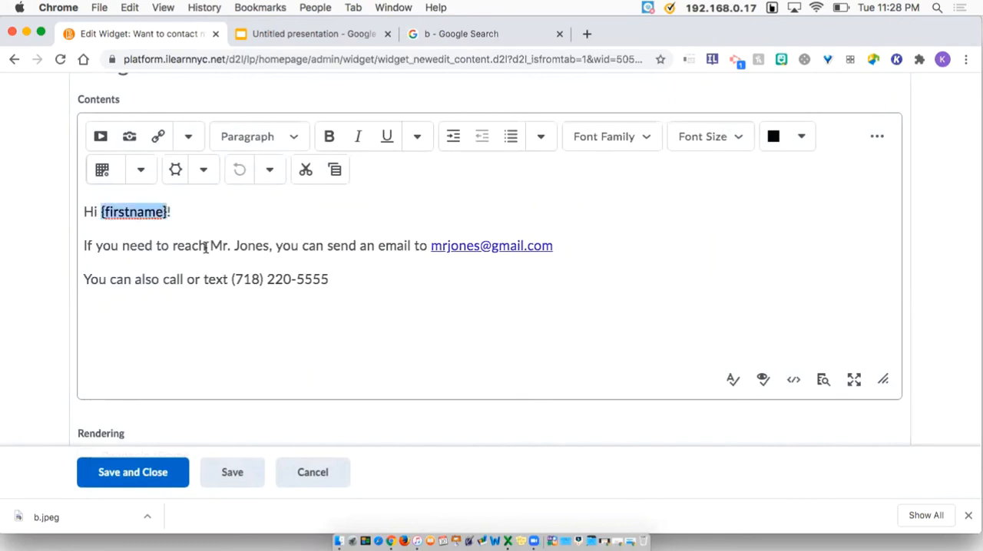
{"action": "left_click_drag", "start_coordinate": [221, 245], "coordinate": [271, 244]}
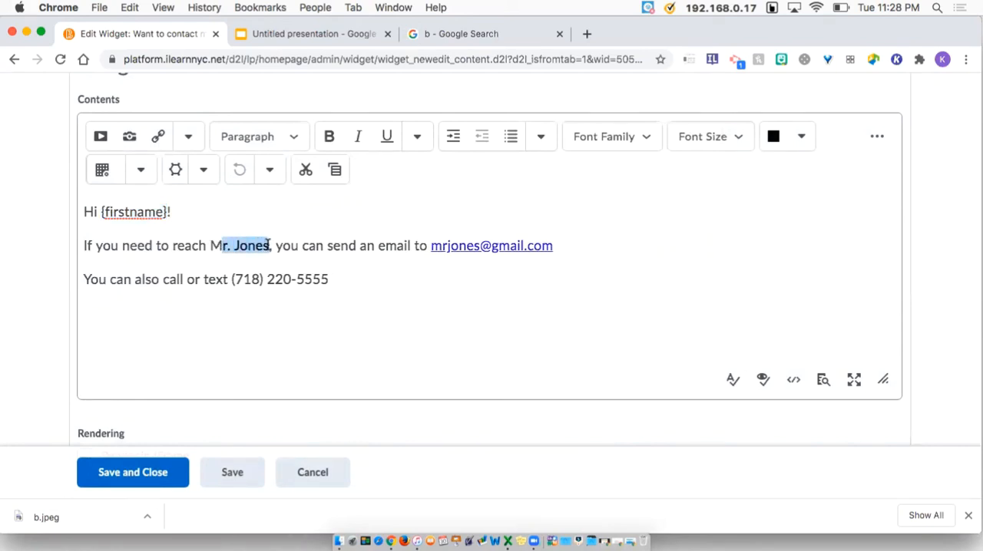
{"action": "type", "text": "s Lathourakis"}
Replace the email link in the message with the instructor's schools.nyc.gov email address
{"action": "left_click_drag", "start_coordinate": [463, 243], "coordinate": [595, 238]}
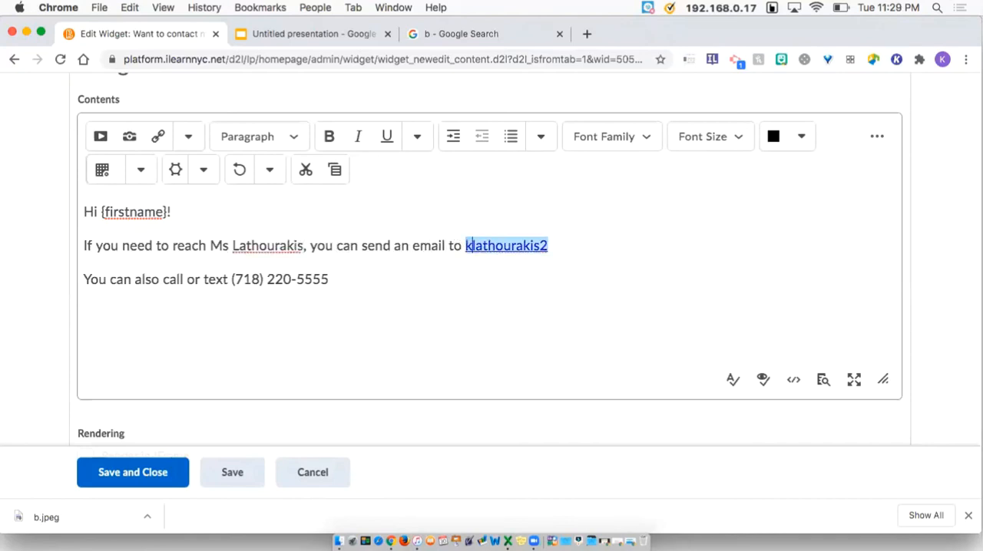
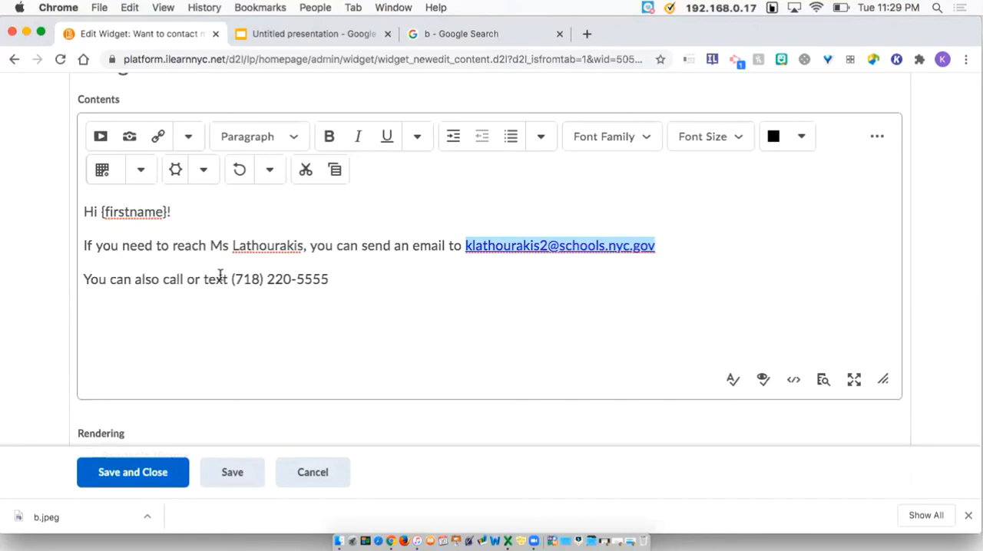
Delete the text-message phone number from the last line of the message
{"action": "left_click_drag", "start_coordinate": [202, 280], "coordinate": [338, 279]}
{"action": "key", "text": "BackSpace"}
{"action": "key", "text": "BackSpace"}
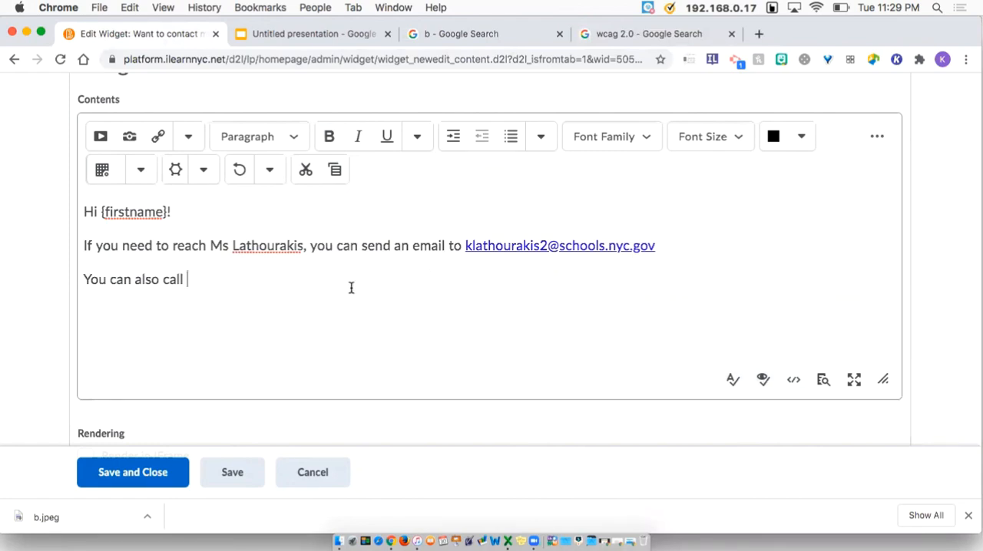
Save and close the edited widget
{"action": "scroll", "coordinate": [172, 378], "scroll_direction": "down", "scroll_amount": 2}
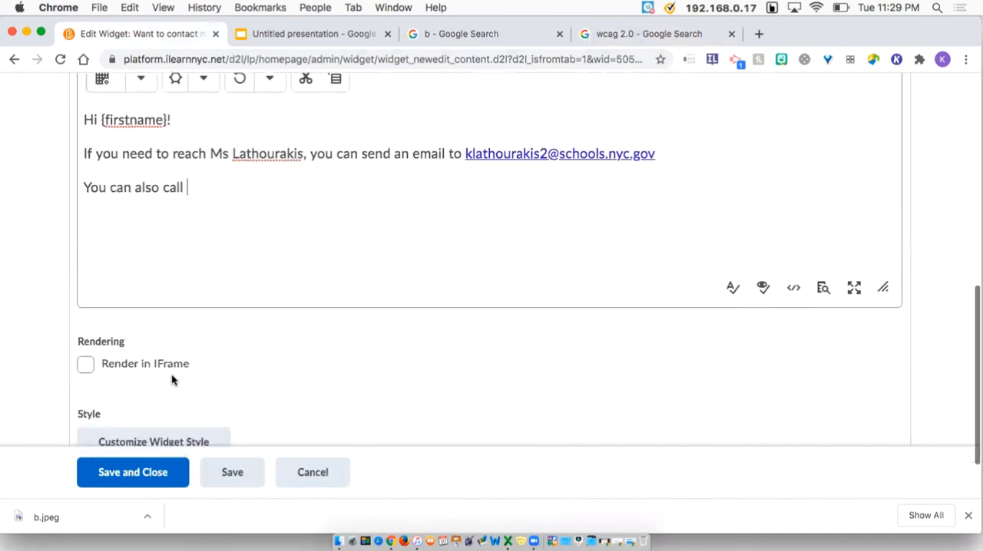
{"action": "scroll", "coordinate": [171, 377], "scroll_direction": "down", "scroll_amount": 1}
{"action": "left_click", "coordinate": [161, 473]}
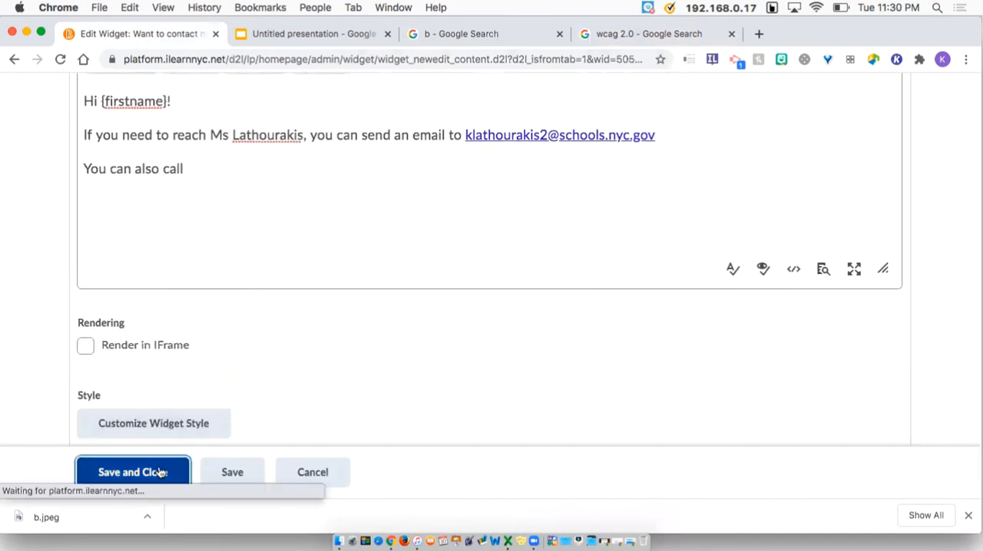
{"action": "scroll", "coordinate": [253, 351], "scroll_direction": "down", "scroll_amount": 1}
{"action": "scroll", "coordinate": [255, 355], "scroll_direction": "down", "scroll_amount": 2}
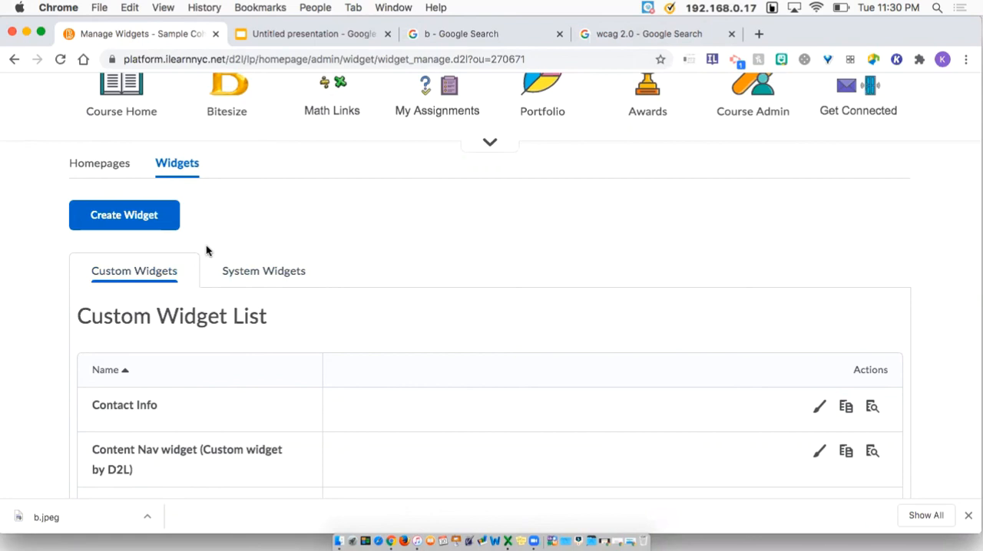
Open the KLJune2020 homepage for editing and move the Activity Feed widget above Calendar in the right panel
{"action": "left_click", "coordinate": [90, 166]}
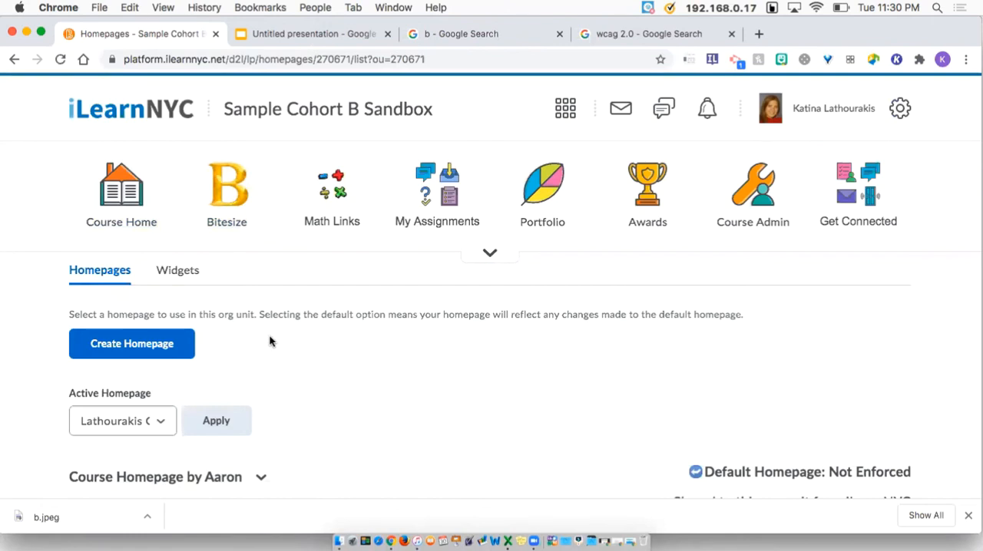
{"action": "scroll", "coordinate": [269, 344], "scroll_direction": "down", "scroll_amount": 8}
{"action": "scroll", "coordinate": [268, 347], "scroll_direction": "down", "scroll_amount": 15}
{"action": "scroll", "coordinate": [269, 352], "scroll_direction": "down", "scroll_amount": 6}
{"action": "left_click", "coordinate": [111, 356]}
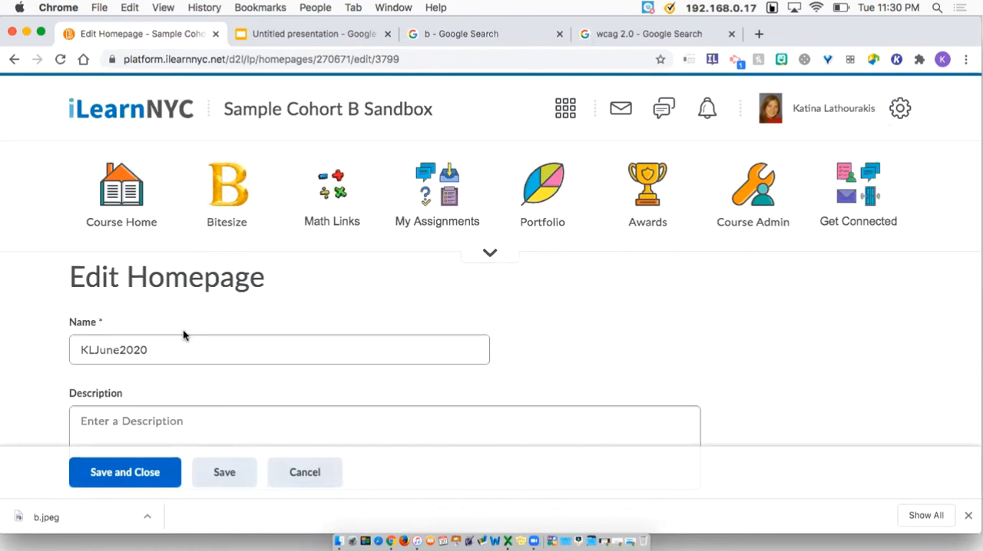
{"action": "scroll", "coordinate": [183, 335], "scroll_direction": "down", "scroll_amount": 10}
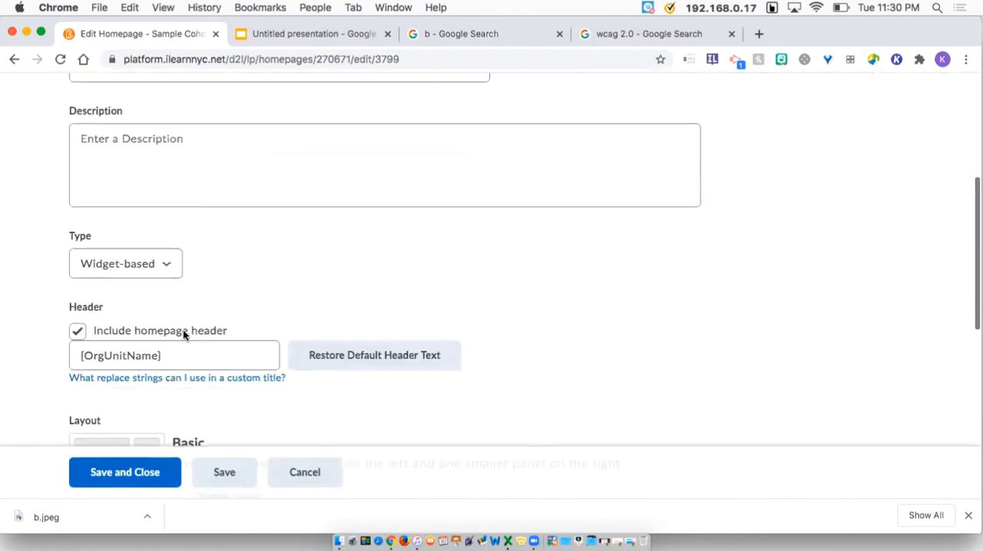
{"action": "scroll", "coordinate": [183, 335], "scroll_direction": "down", "scroll_amount": 7}
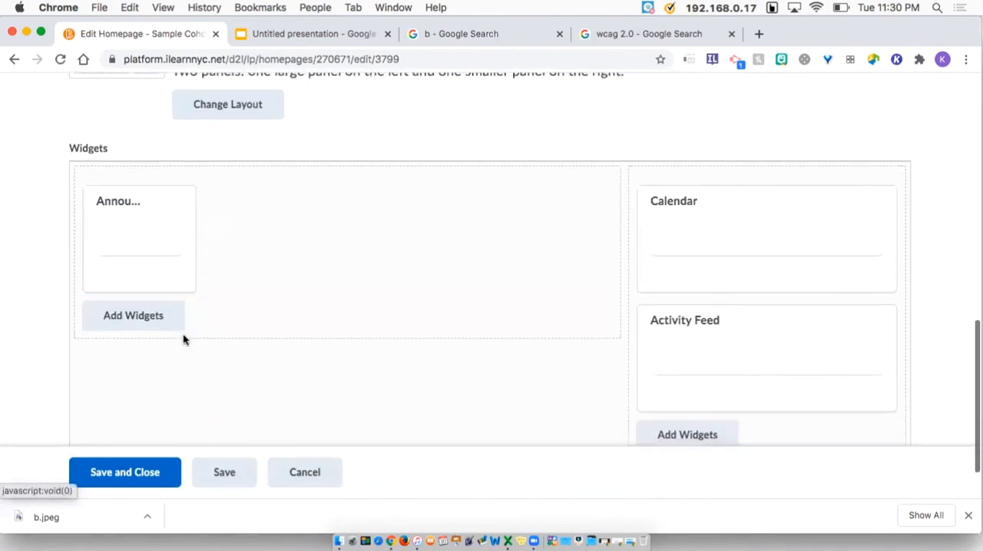
{"action": "scroll", "coordinate": [184, 340], "scroll_direction": "down", "scroll_amount": 1}
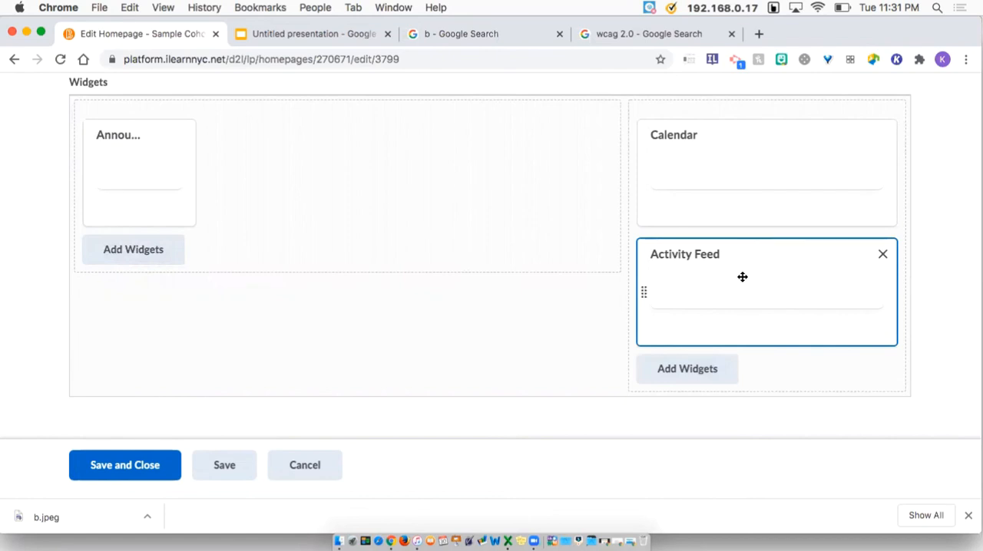
{"action": "left_click_drag", "start_coordinate": [698, 263], "coordinate": [386, 225]}
{"action": "left_click_drag", "start_coordinate": [162, 300], "coordinate": [752, 121]}
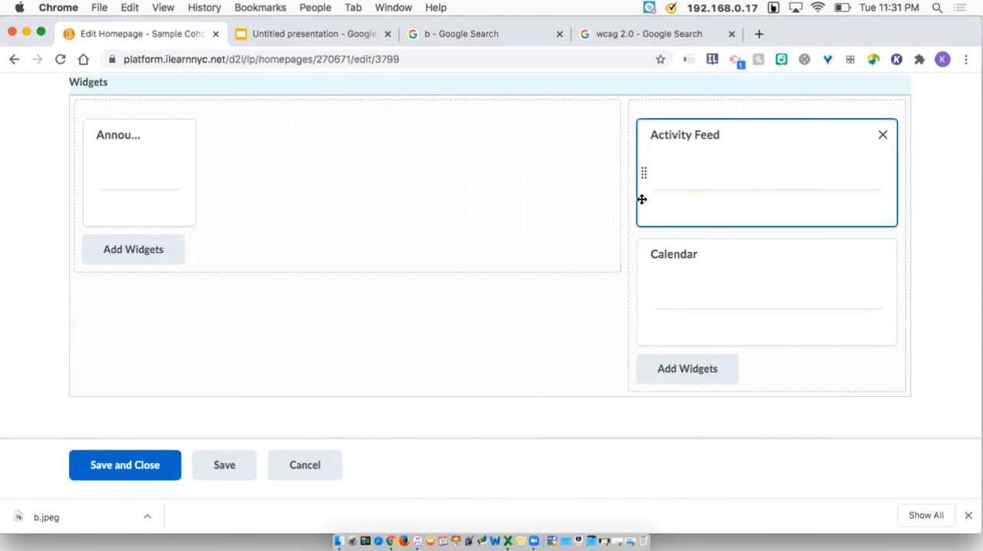
Move the Activity Feed widget from the right panel into the left panel below Announcements
{"action": "left_click", "coordinate": [885, 135]}
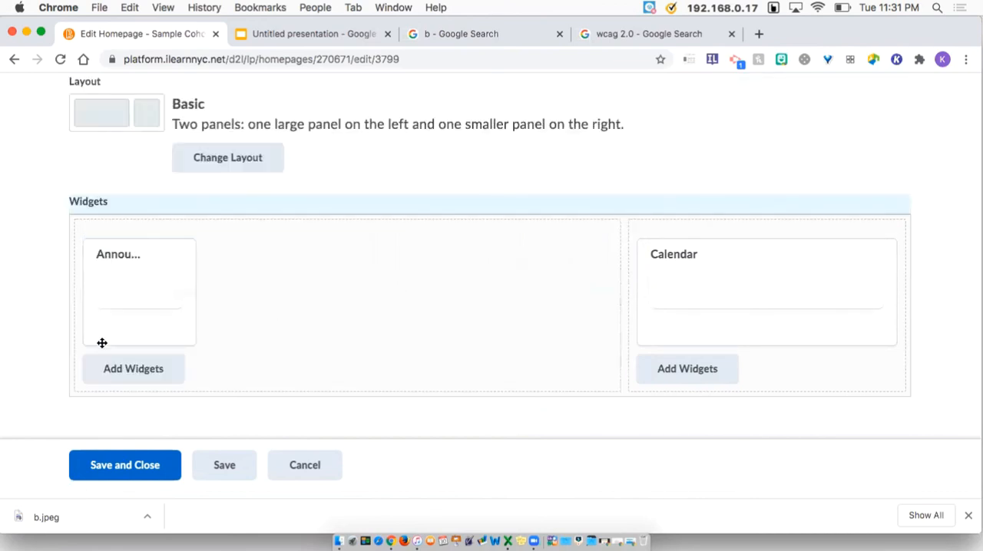
{"action": "left_click", "coordinate": [115, 372]}
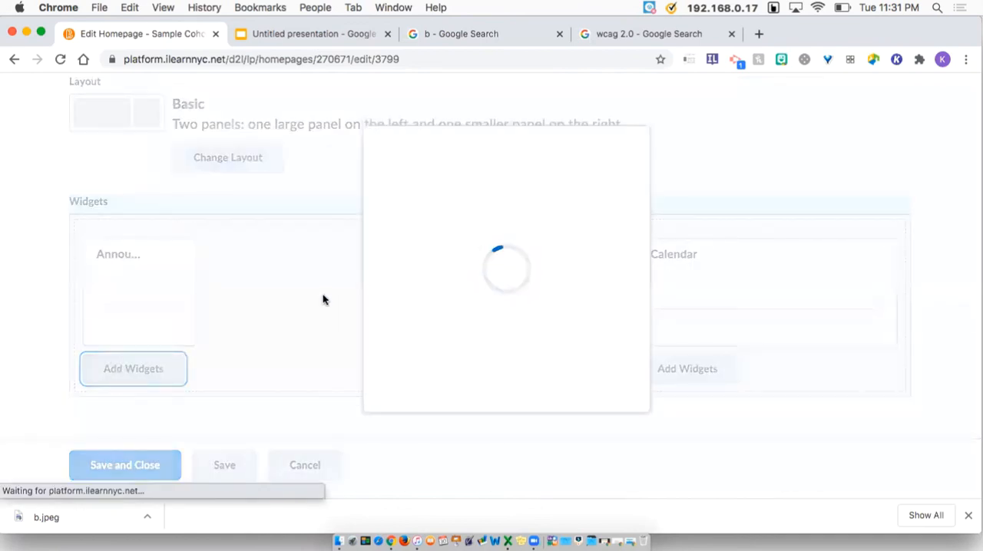
{"action": "left_click", "coordinate": [465, 244]}
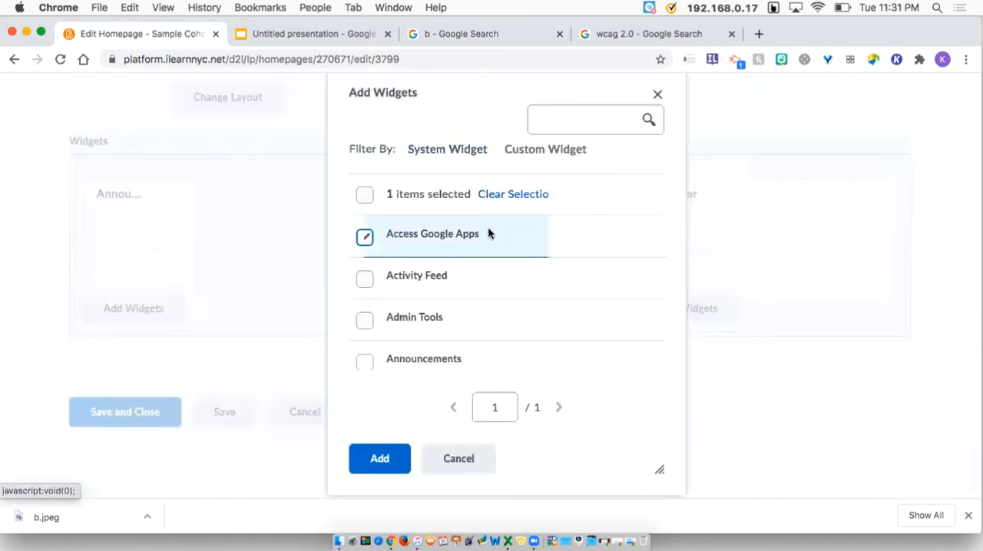
{"action": "left_click", "coordinate": [367, 283]}
{"action": "left_click", "coordinate": [366, 238]}
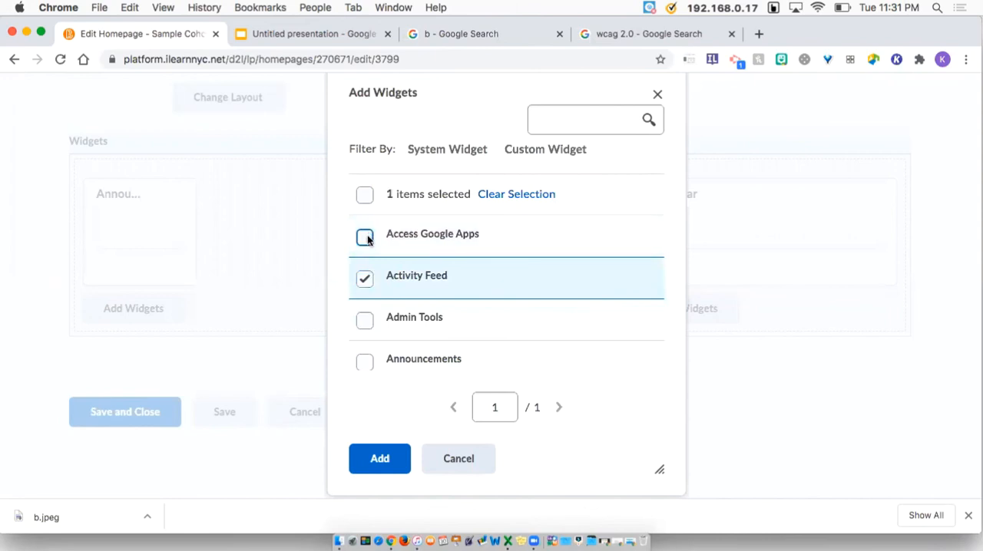
{"action": "left_click", "coordinate": [376, 470]}
Add the custom "Want to contact me?" widget to the right panel below Calendar, then save and close the homepage
{"action": "left_click", "coordinate": [687, 252]}
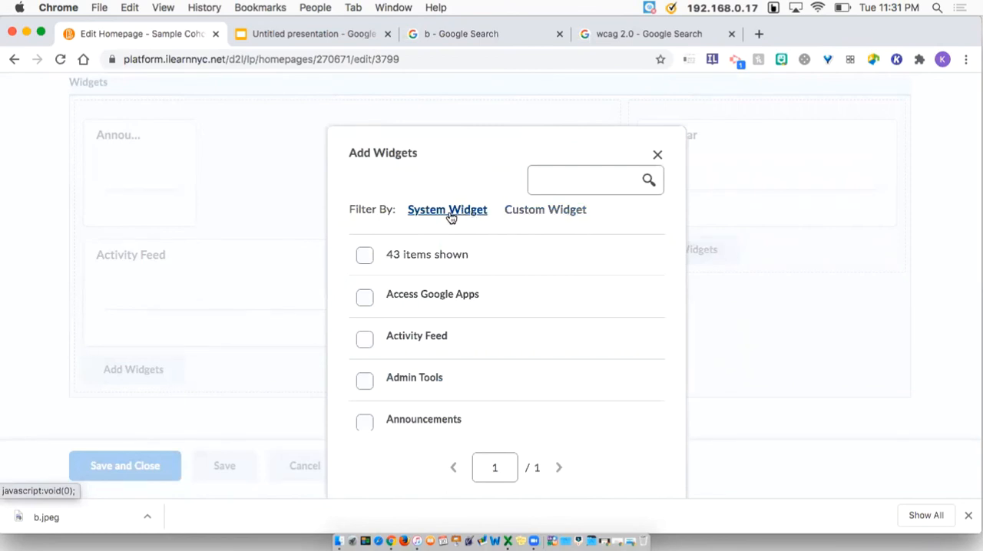
{"action": "left_click", "coordinate": [517, 214]}
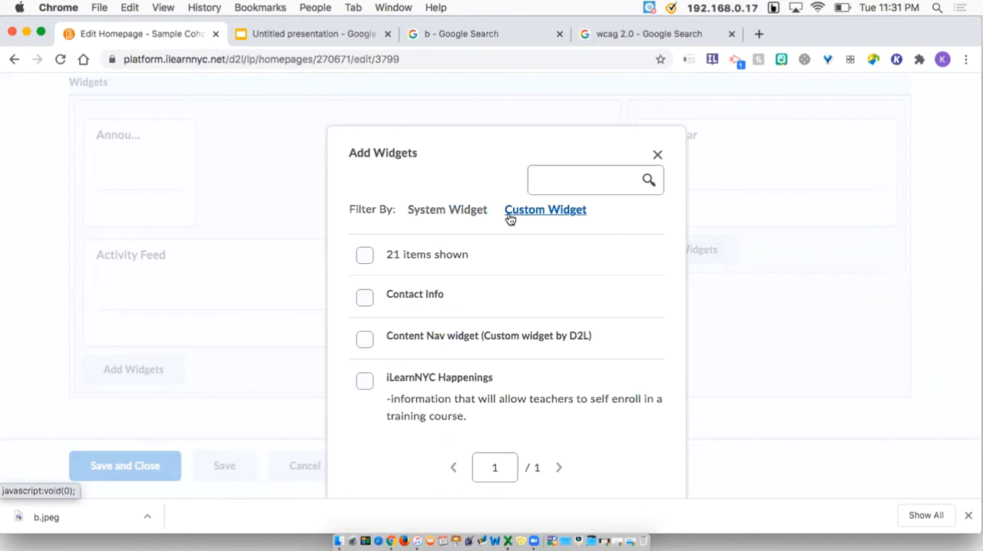
{"action": "scroll", "coordinate": [411, 321], "scroll_direction": "down", "scroll_amount": 10}
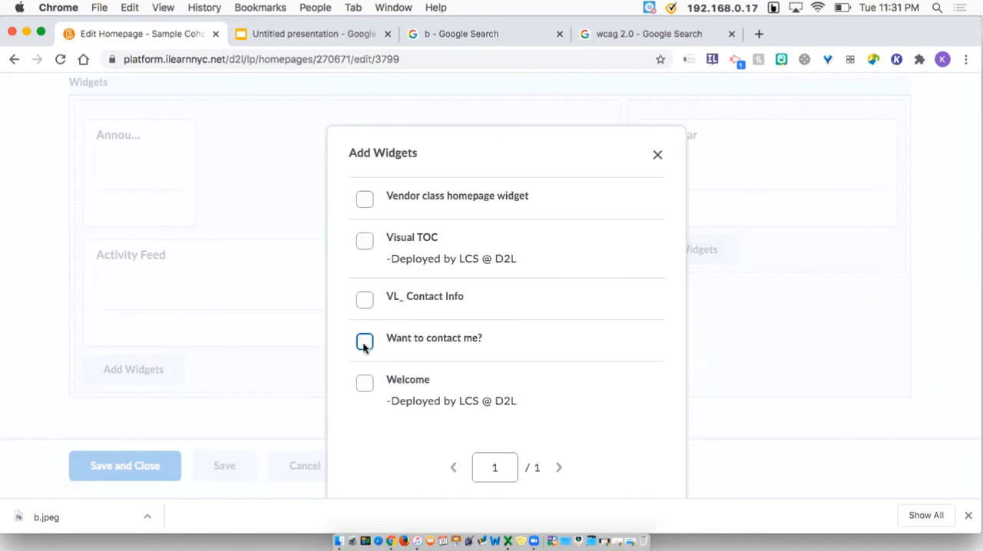
{"action": "left_click", "coordinate": [365, 343]}
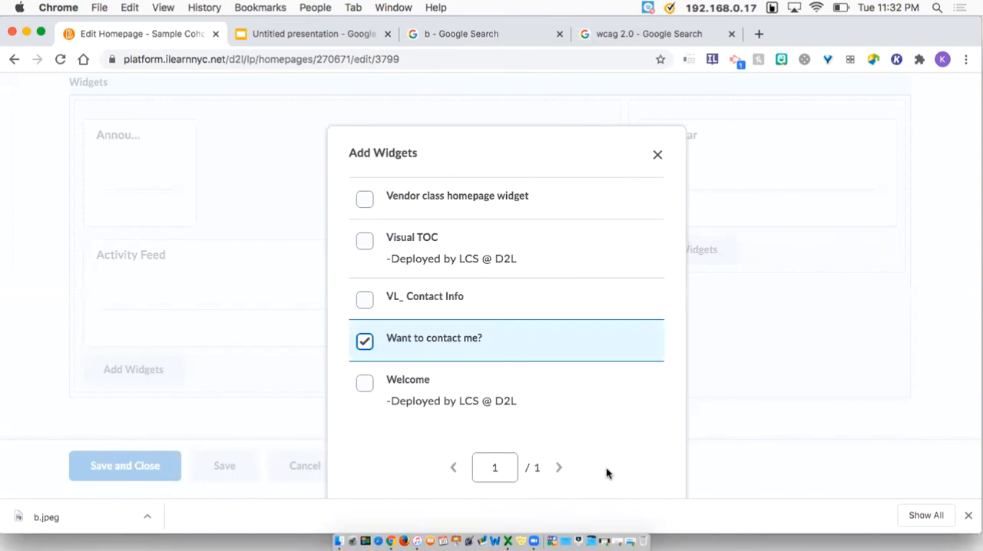
{"action": "key", "text": "super+minus"}
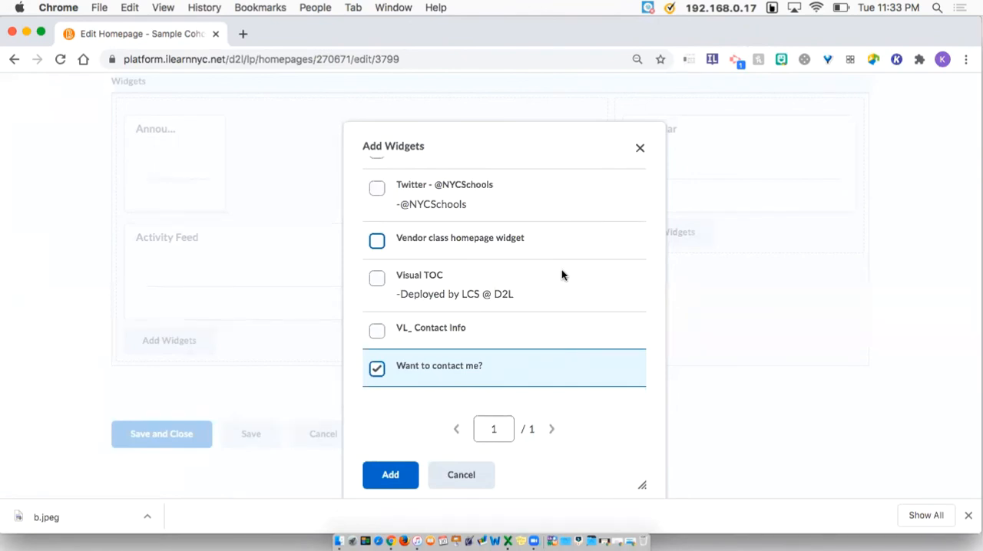
{"action": "left_click", "coordinate": [387, 476]}
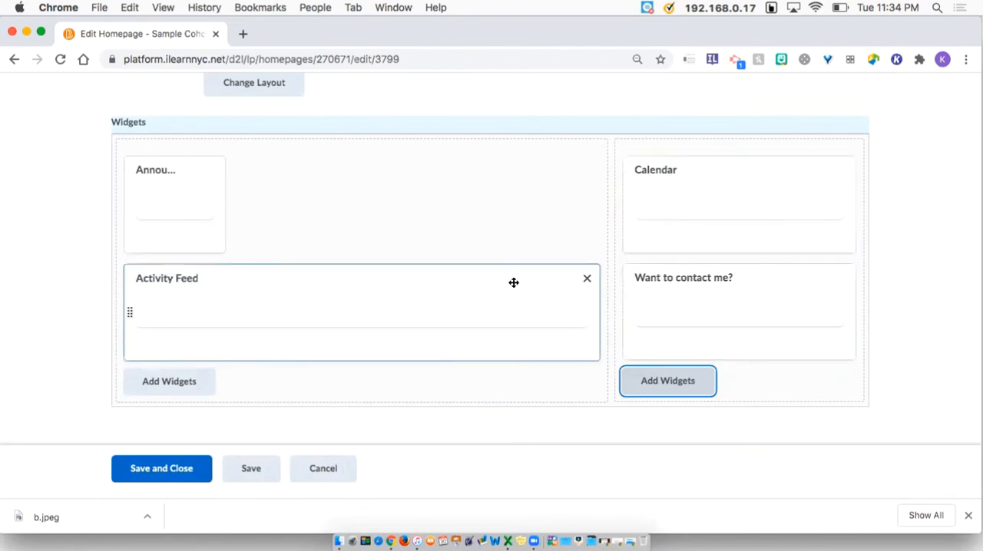
{"action": "left_click", "coordinate": [177, 470]}
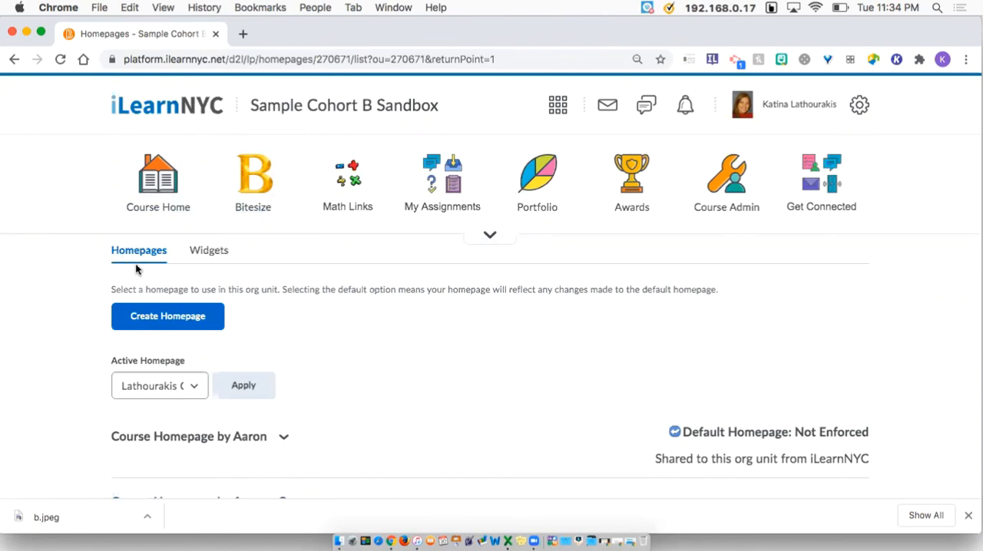
Set KLJune2020 as the course's active homepage and apply it
{"action": "scroll", "coordinate": [221, 403], "scroll_direction": "down", "scroll_amount": 3}
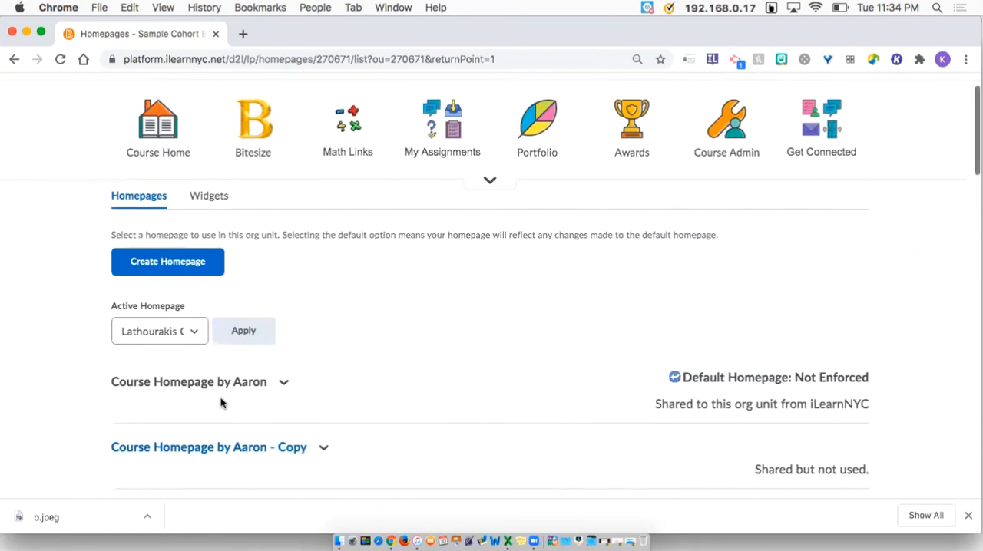
{"action": "scroll", "coordinate": [222, 403], "scroll_direction": "down", "scroll_amount": 15}
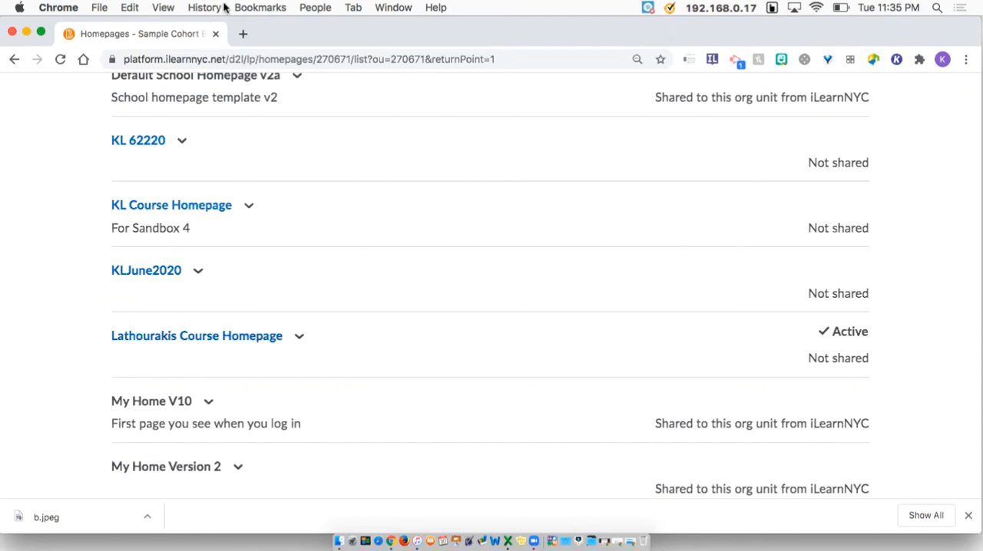
{"action": "scroll", "coordinate": [259, 212], "scroll_direction": "up", "scroll_amount": 10}
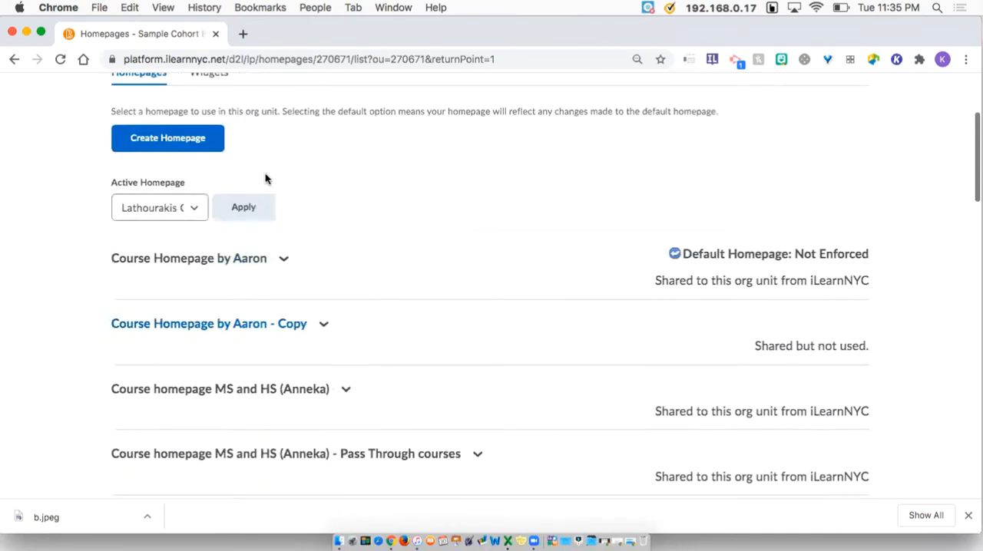
{"action": "scroll", "coordinate": [265, 179], "scroll_direction": "up", "scroll_amount": 3}
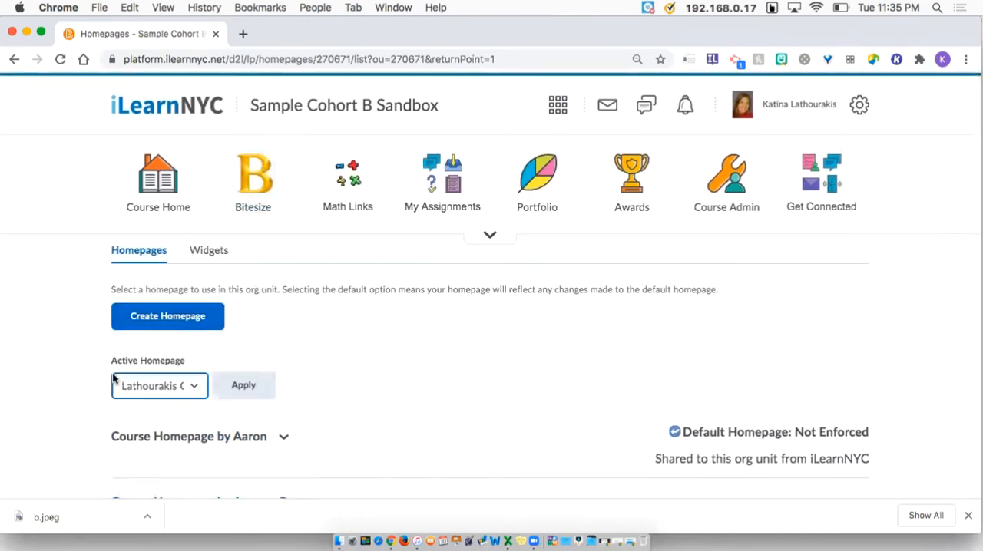
{"action": "left_click", "coordinate": [194, 389]}
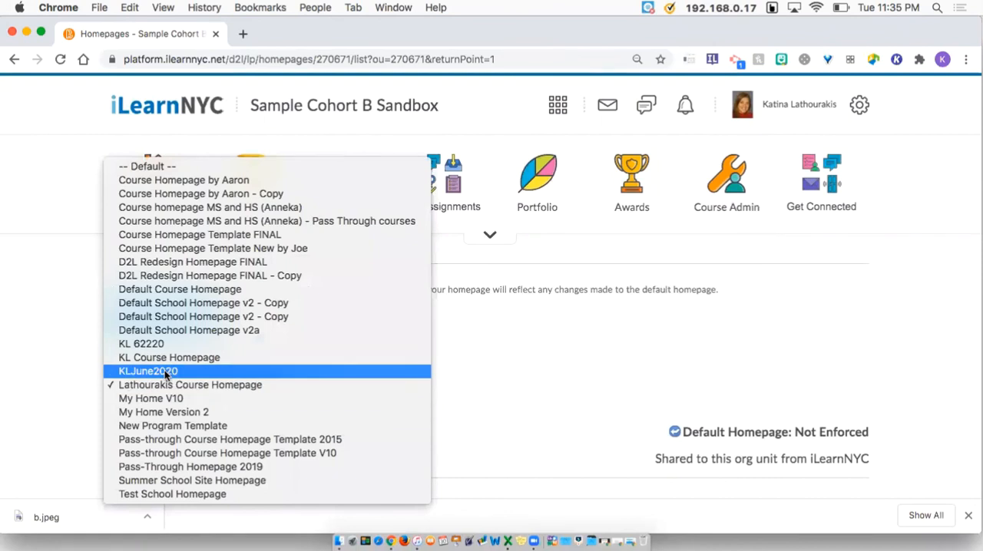
{"action": "left_click", "coordinate": [164, 371]}
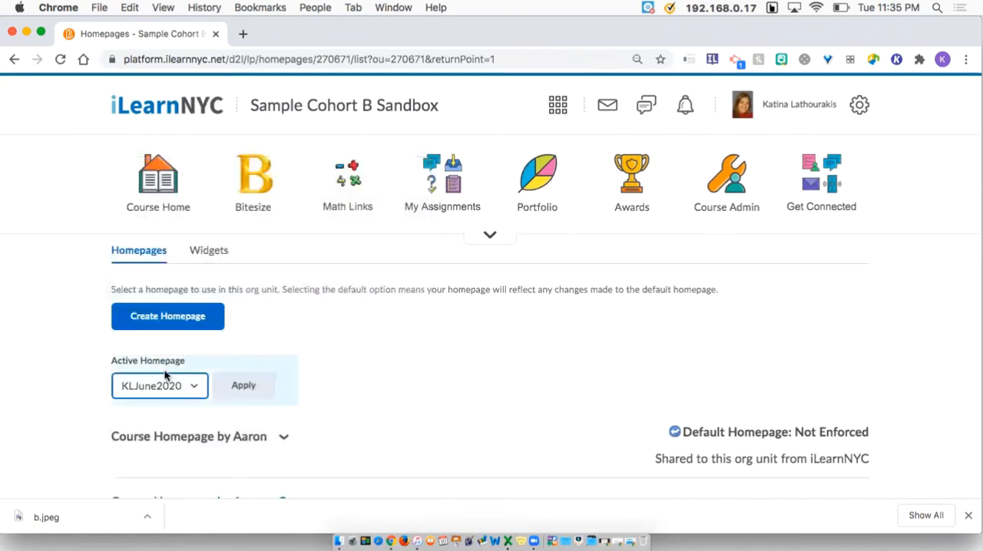
{"action": "left_click", "coordinate": [244, 388]}
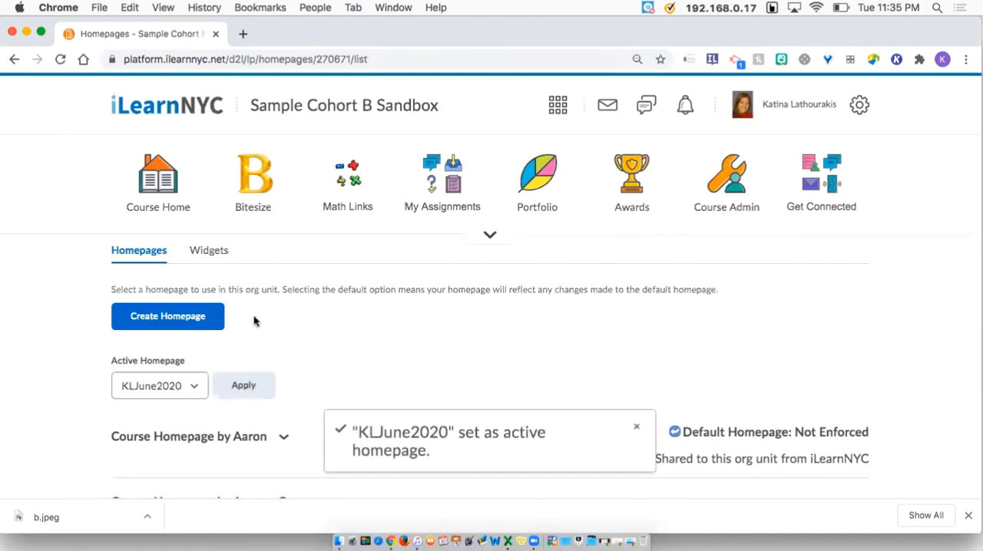
Open the course homepage and scroll through it to review the new widget layout
{"action": "left_click", "coordinate": [329, 106]}
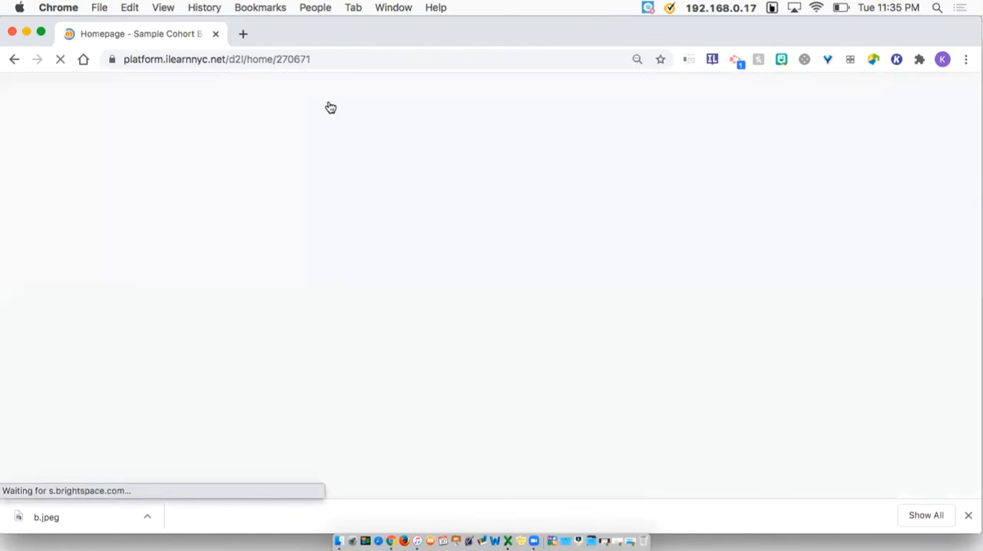
{"action": "scroll", "coordinate": [455, 367], "scroll_direction": "down", "scroll_amount": 1}
{"action": "scroll", "coordinate": [455, 374], "scroll_direction": "down", "scroll_amount": 20}
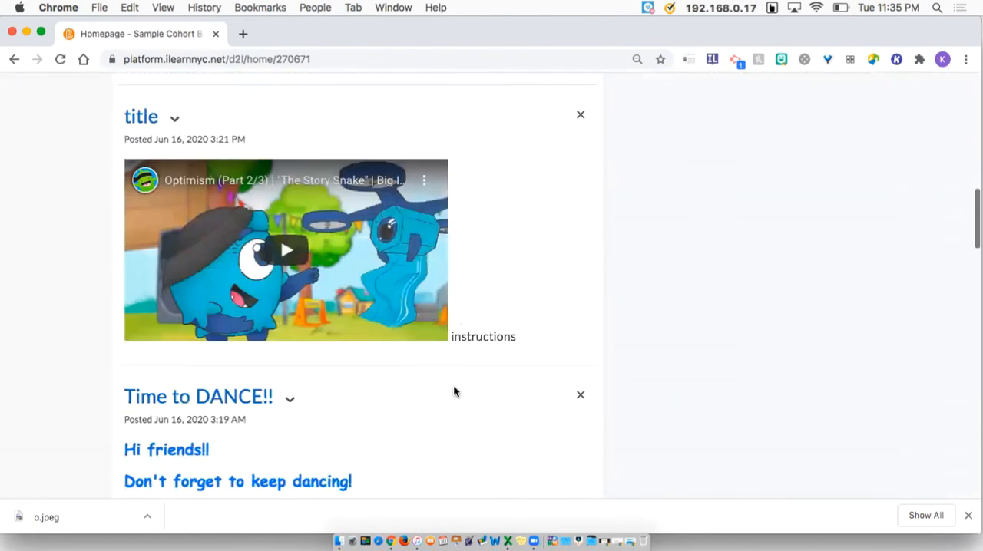
{"action": "scroll", "coordinate": [453, 418], "scroll_direction": "down", "scroll_amount": 20}
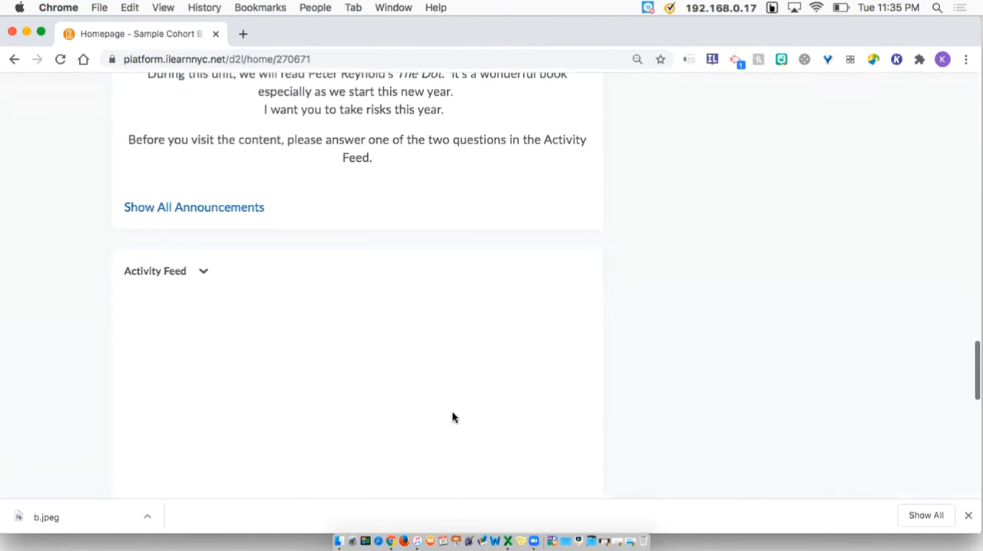
{"action": "scroll", "coordinate": [453, 417], "scroll_direction": "down", "scroll_amount": 10}
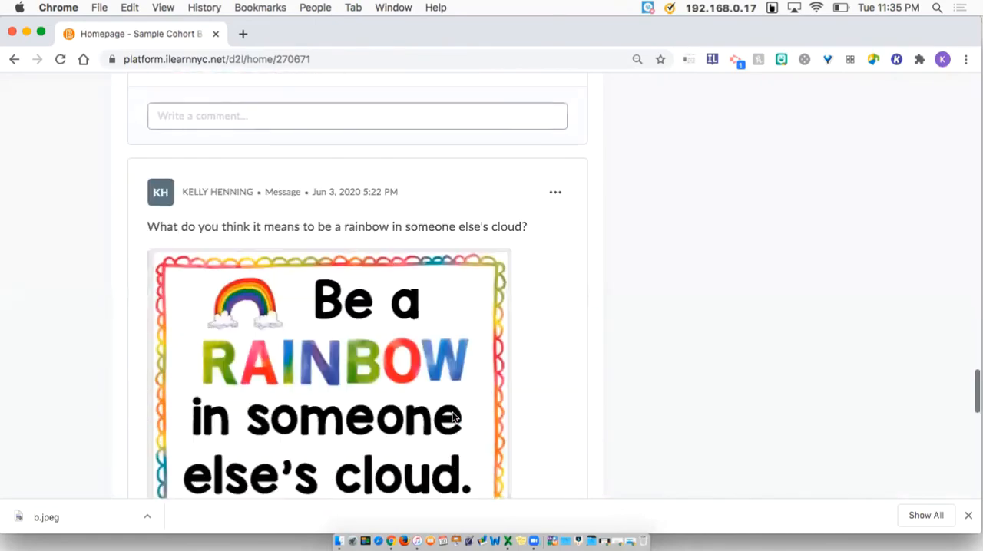
{"action": "scroll", "coordinate": [455, 389], "scroll_direction": "up", "scroll_amount": 20}
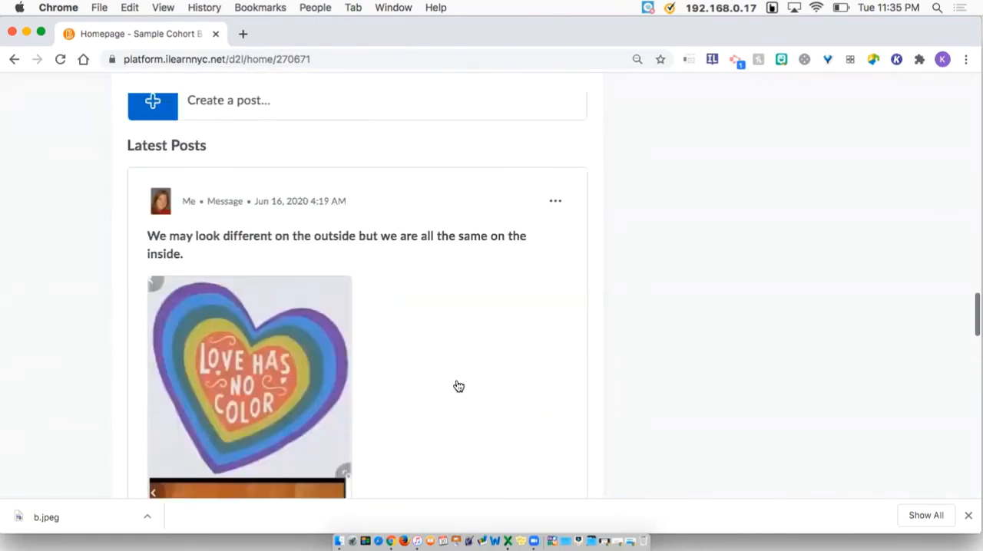
{"action": "scroll", "coordinate": [461, 363], "scroll_direction": "up", "scroll_amount": 5}
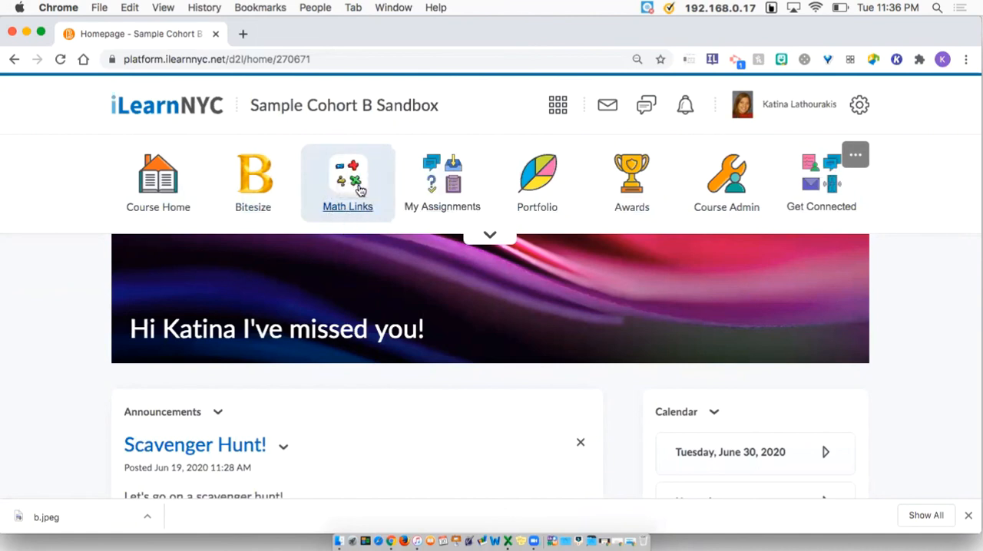
{"action": "scroll", "coordinate": [470, 223], "scroll_direction": "down", "scroll_amount": 5}
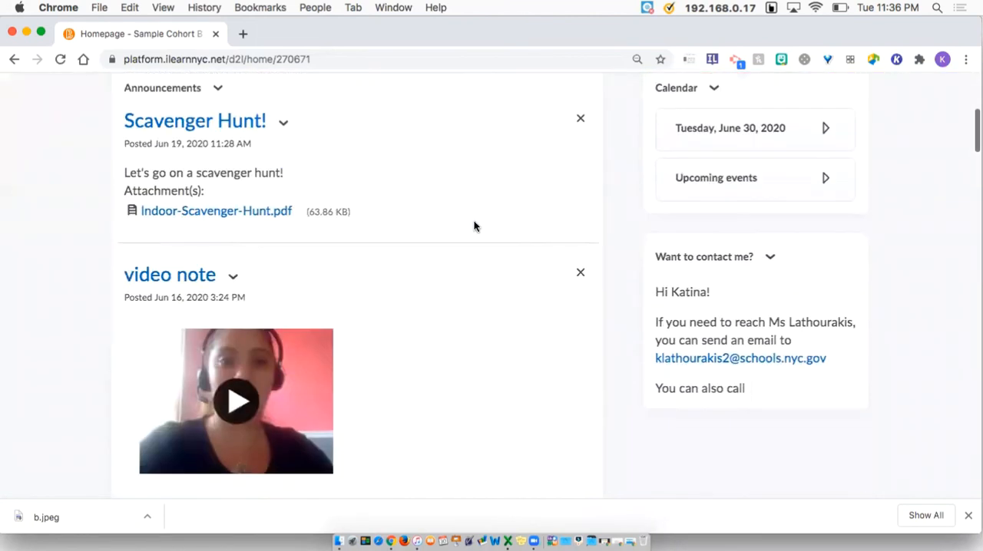
{"action": "scroll", "coordinate": [474, 231], "scroll_direction": "down", "scroll_amount": 4}
{"action": "scroll", "coordinate": [476, 243], "scroll_direction": "down", "scroll_amount": 20}
{"action": "scroll", "coordinate": [474, 244], "scroll_direction": "down", "scroll_amount": 20}
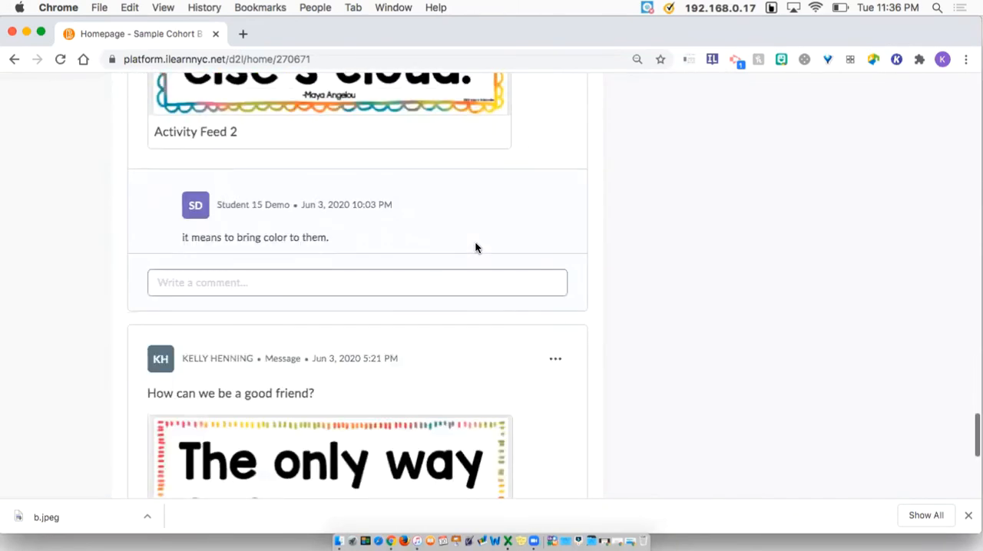
{"action": "scroll", "coordinate": [475, 248], "scroll_direction": "down", "scroll_amount": 5}
{"action": "scroll", "coordinate": [503, 116], "scroll_direction": "up", "scroll_amount": 10}
{"action": "scroll", "coordinate": [509, 115], "scroll_direction": "up", "scroll_amount": 15}
{"action": "scroll", "coordinate": [533, 367], "scroll_direction": "up", "scroll_amount": 6}
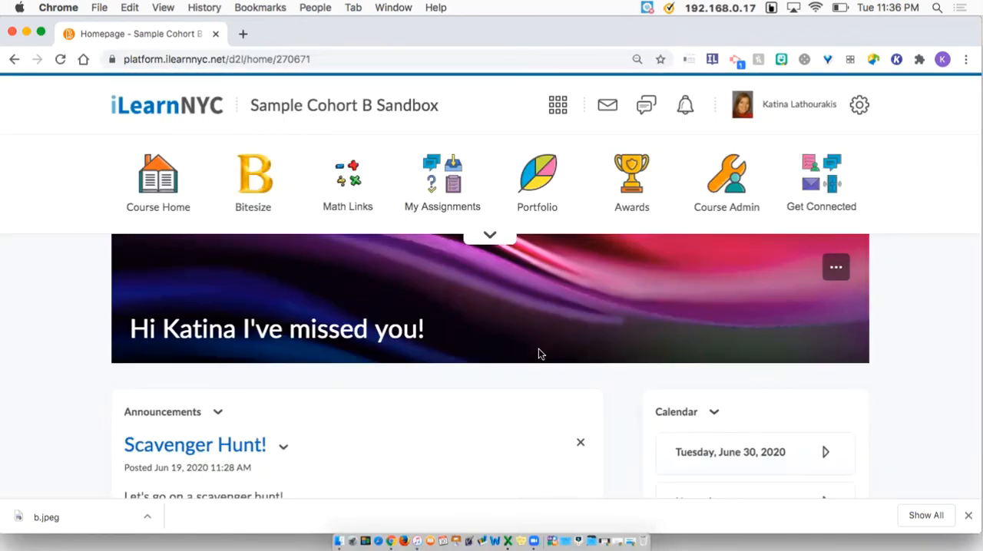